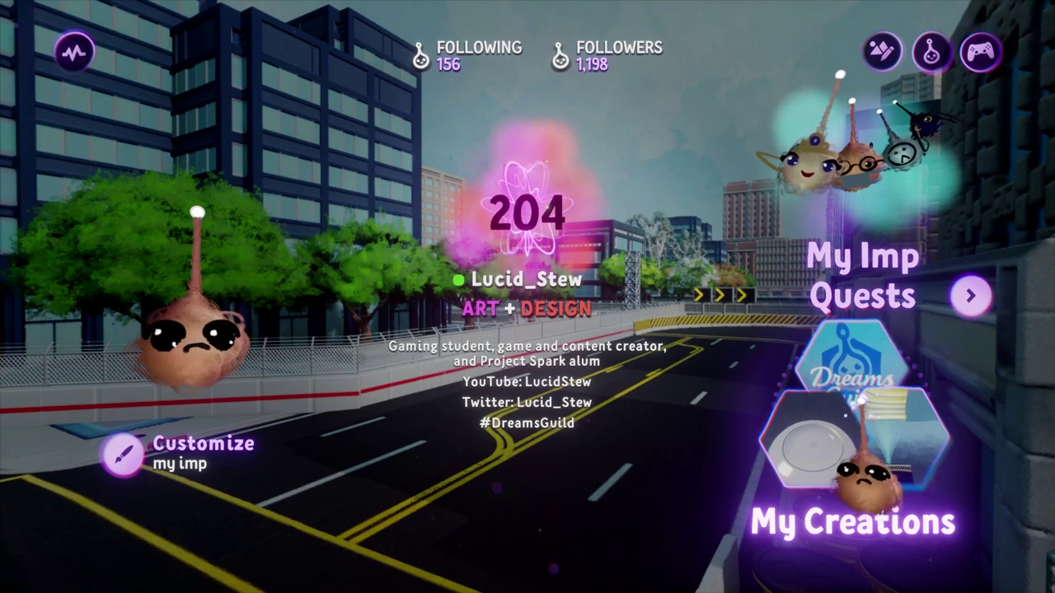
Step: Open the creation The Lost Valley of the Ancients for editing from My Creations
click(861, 412)
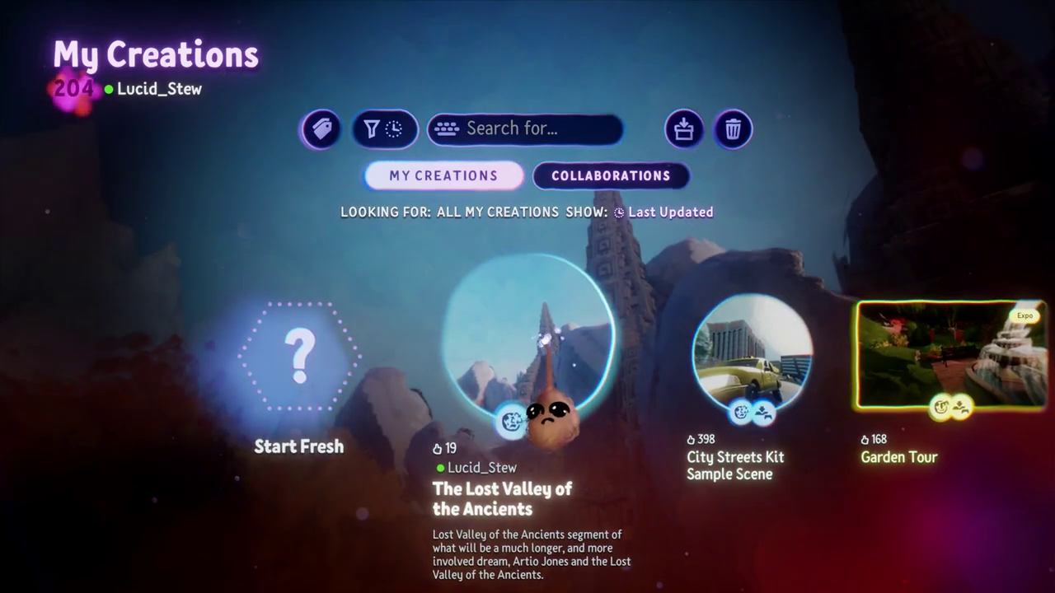
click(548, 411)
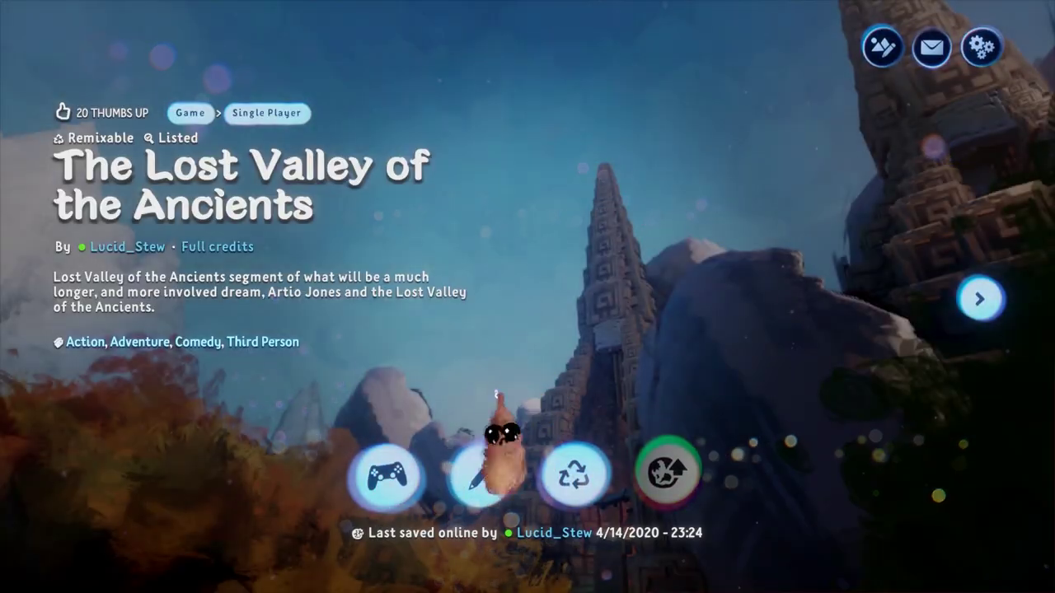
click(482, 477)
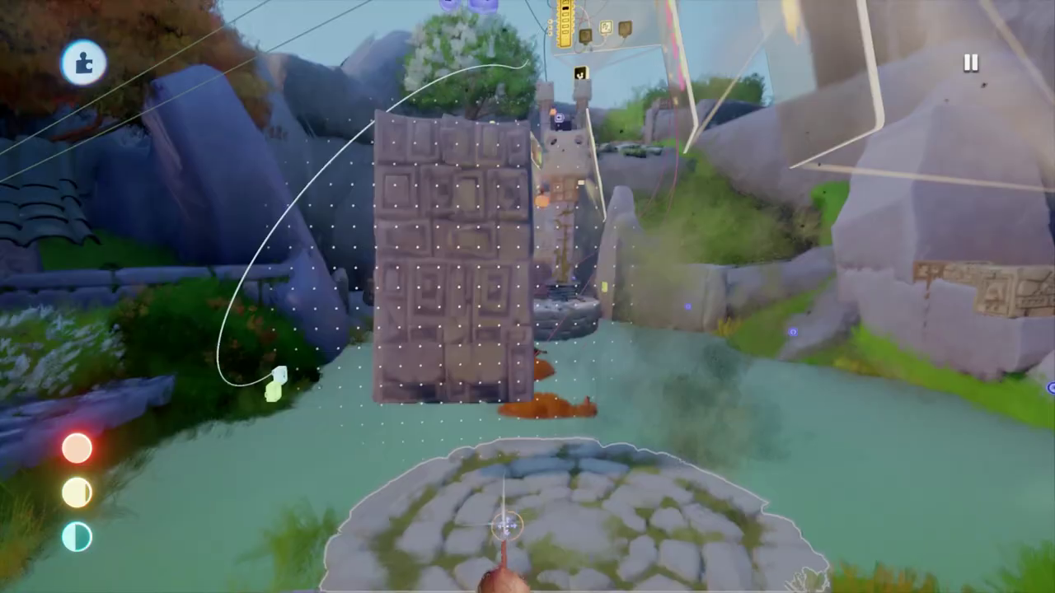
Step: Copy the round stone platform, scale the copy down to 13%, and stand it flat against the carved wall as a disc
middle_drag(514, 471, 538, 448)
drag(537, 462, 459, 213)
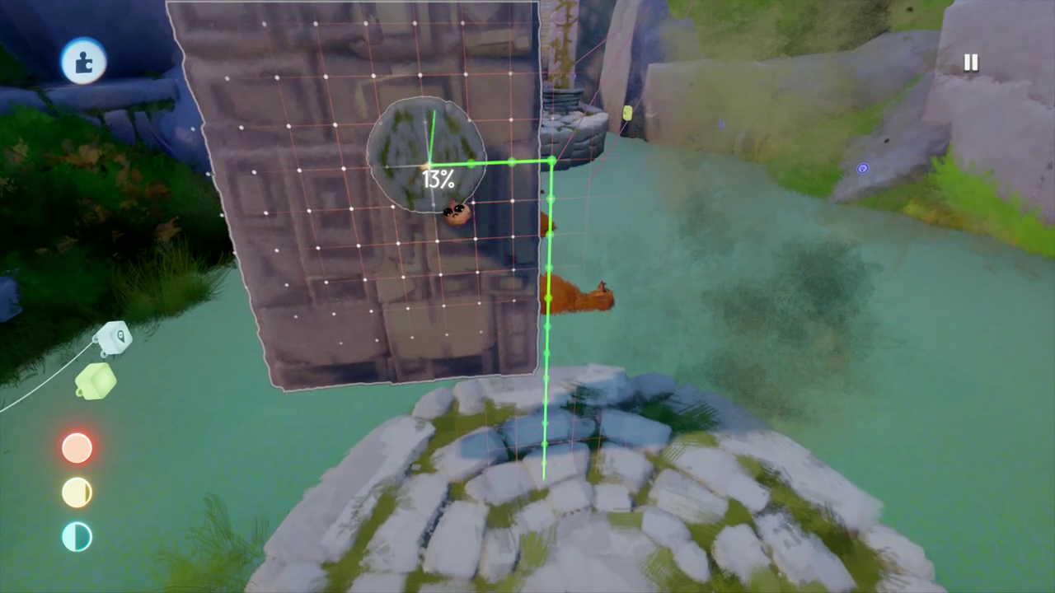
drag(461, 211, 500, 354)
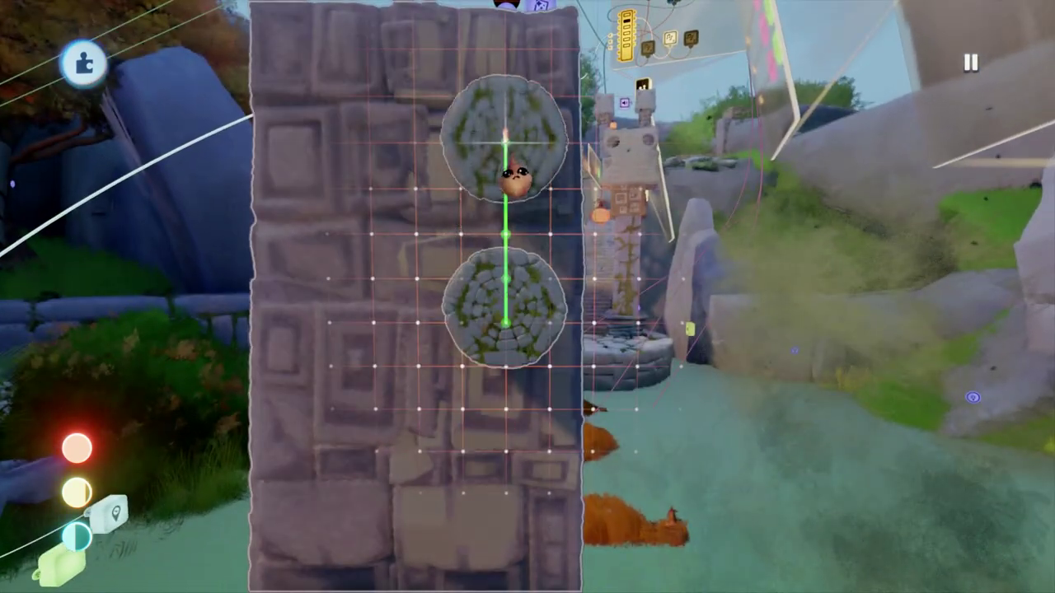
Step: Clone the stone disc on the wall into a two-by-two arrangement with even gaps
mouse_move(520, 144)
mouse_down()
mouse_move(522, 156)
mouse_move(522, 134)
mouse_up()
drag(491, 92, 492, 95)
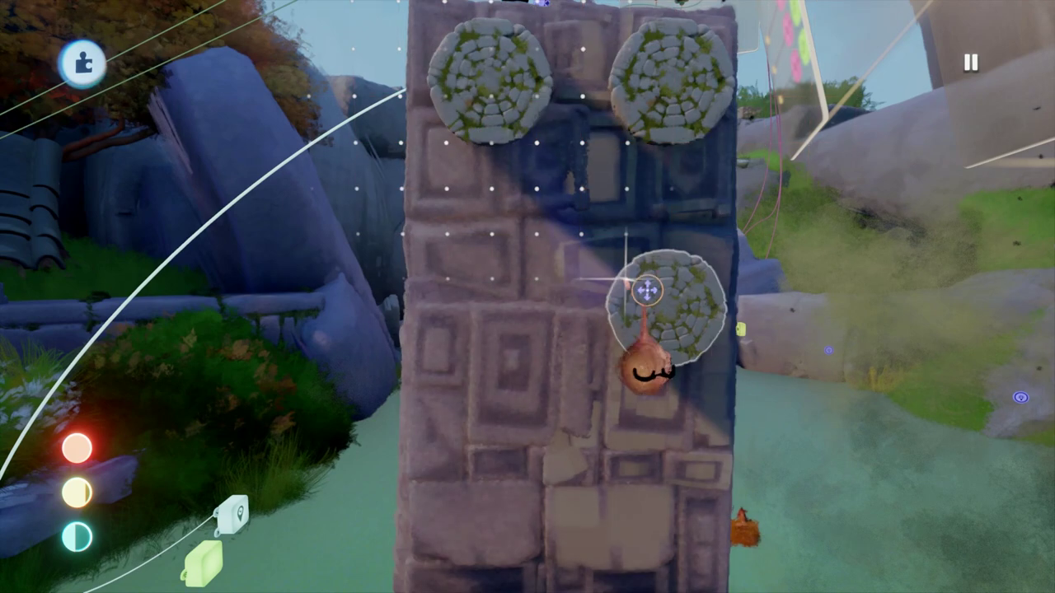
drag(646, 292, 486, 236)
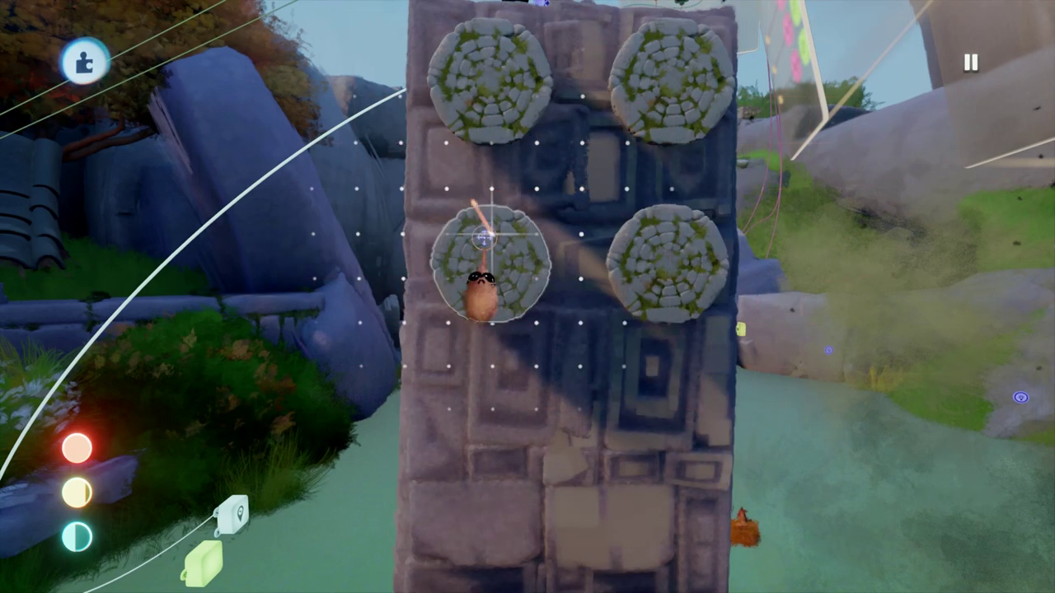
Step: Copy the carved wall, scale it down to 13%, and place one small copy as a pointer on each of the four discs
middle_drag(488, 396, 463, 414)
drag(463, 413, 492, 429)
middle_drag(492, 429, 490, 437)
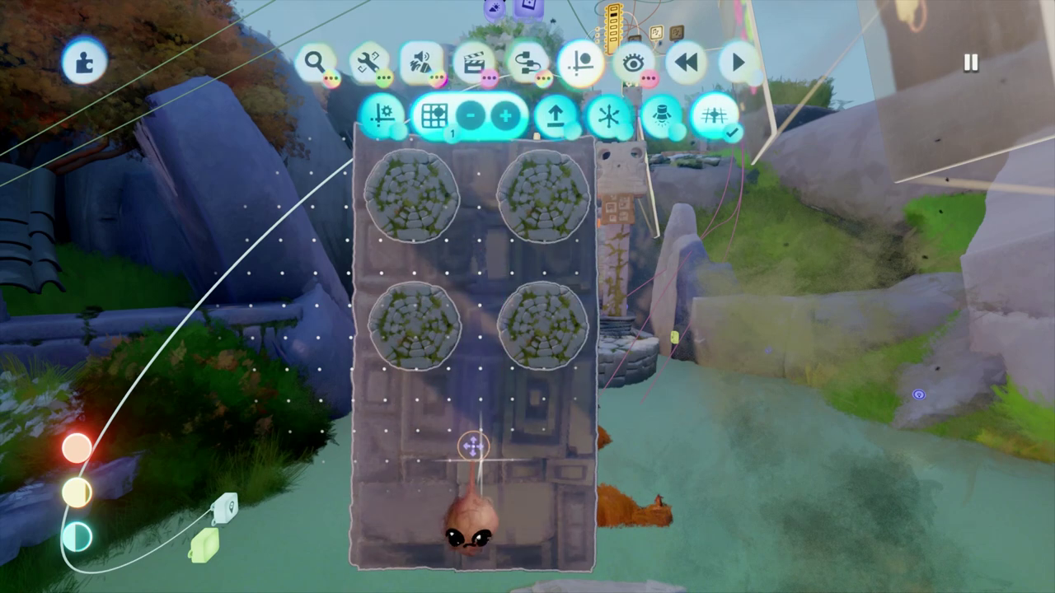
drag(466, 449, 478, 245)
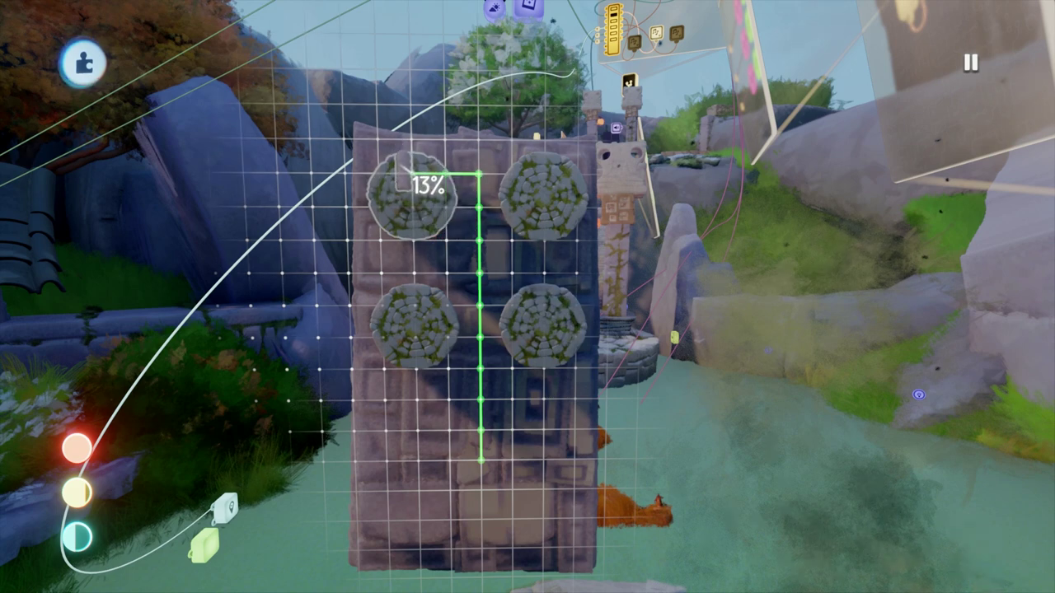
drag(404, 175, 395, 175)
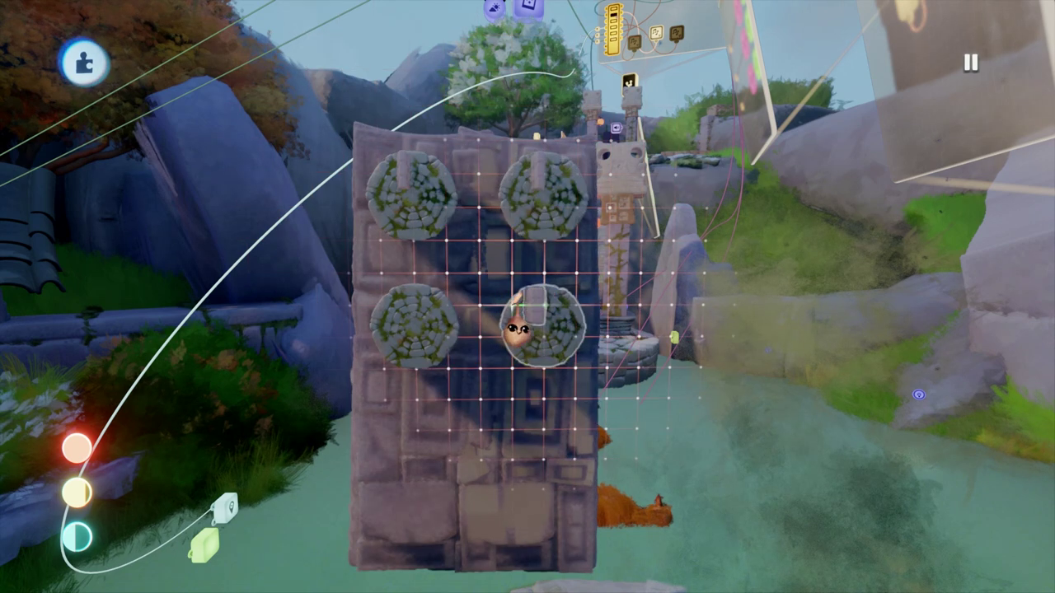
drag(516, 328, 417, 301)
Step: Turn off Grid Snap and centre the small stone pointers on the upper part of their discs
mouse_move(445, 342)
middle_down()
mouse_move(464, 373)
mouse_move(456, 355)
middle_up()
click(455, 351)
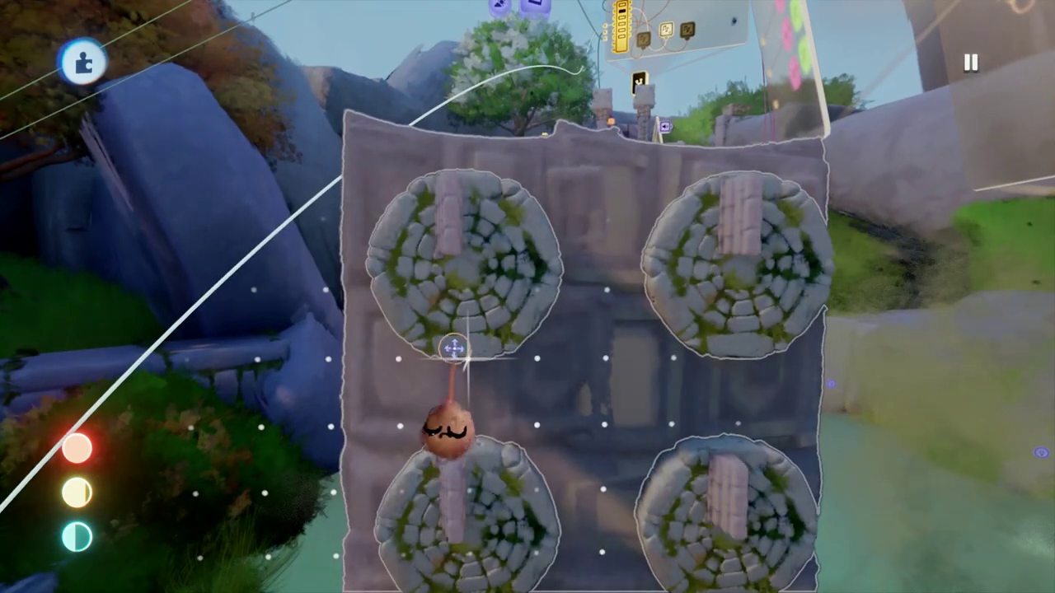
click(452, 346)
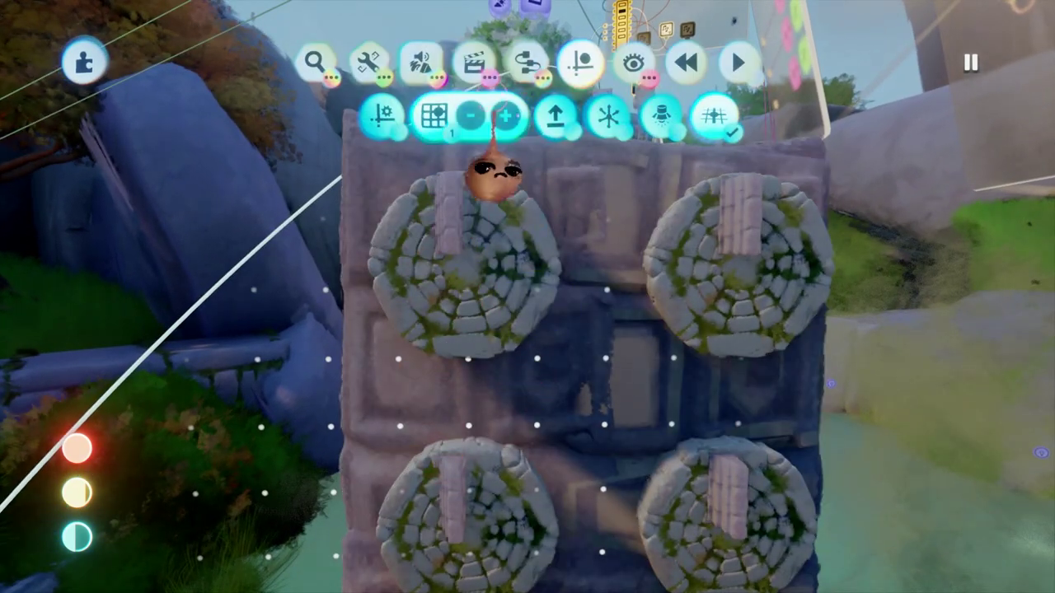
click(434, 116)
mouse_move(492, 285)
middle_down()
mouse_move(506, 306)
mouse_move(481, 294)
mouse_move(489, 274)
middle_up()
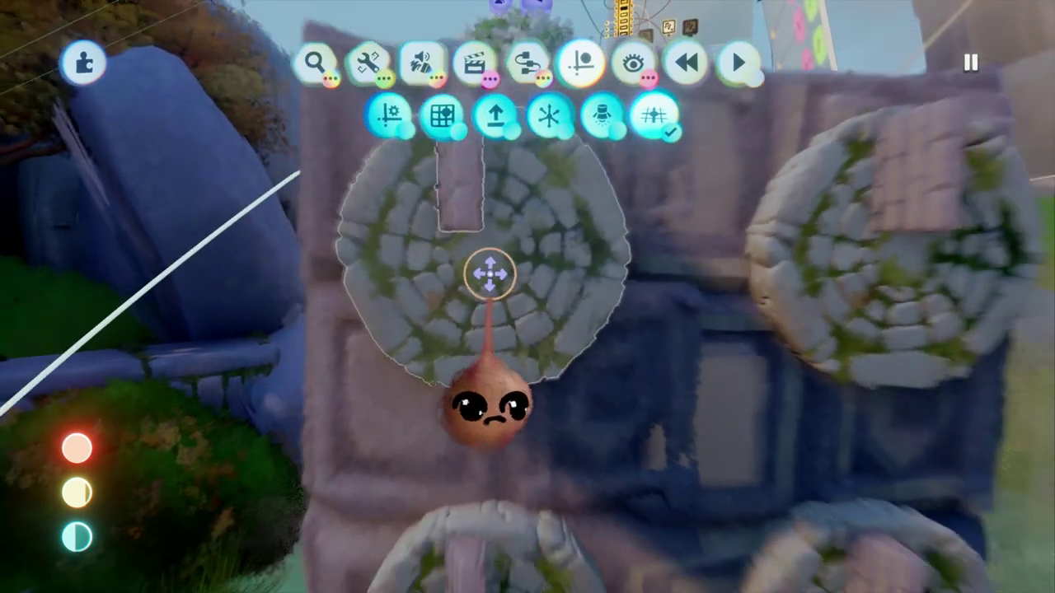
click(490, 274)
middle_drag(478, 206, 469, 257)
drag(469, 256, 487, 258)
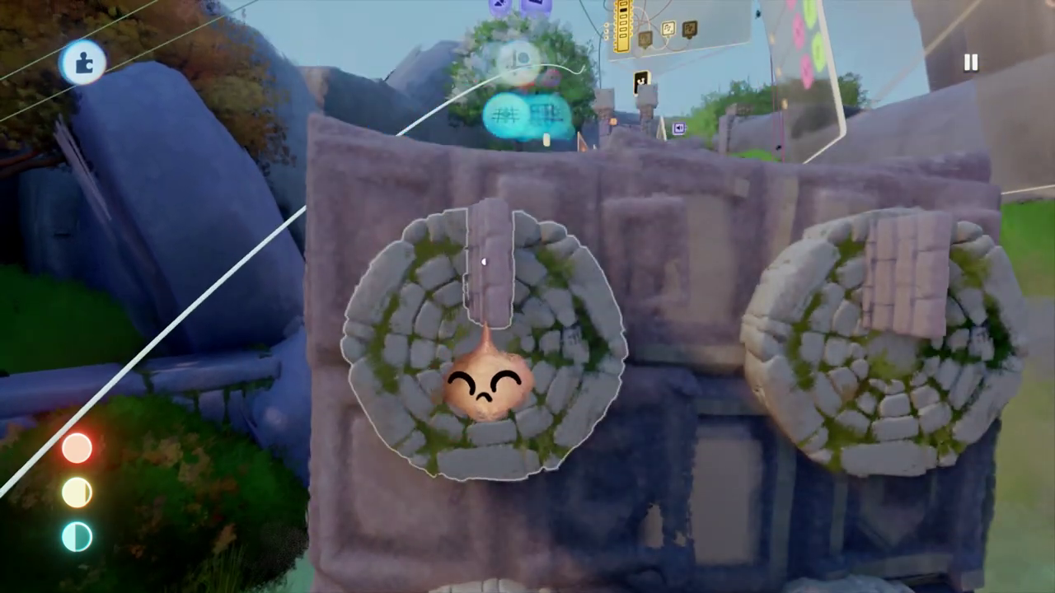
mouse_move(484, 266)
middle_down()
mouse_move(516, 295)
mouse_move(492, 260)
middle_up()
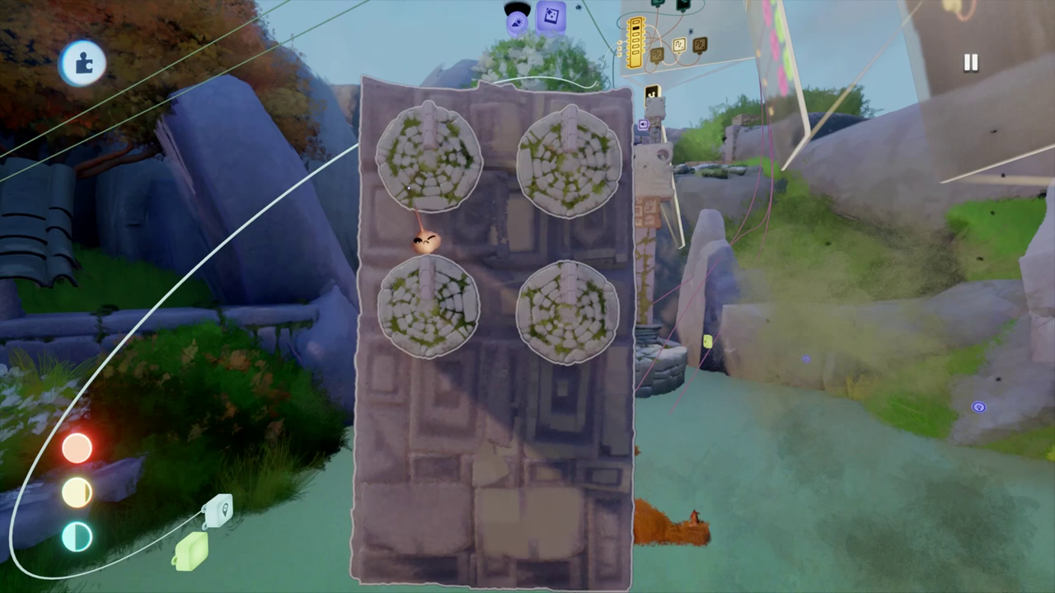
Step: Rotate the upper-right disc so its pointer faces right and the lower-left disc so its pointer faces down
mouse_move(536, 220)
middle_down()
mouse_move(553, 263)
mouse_move(526, 238)
middle_up()
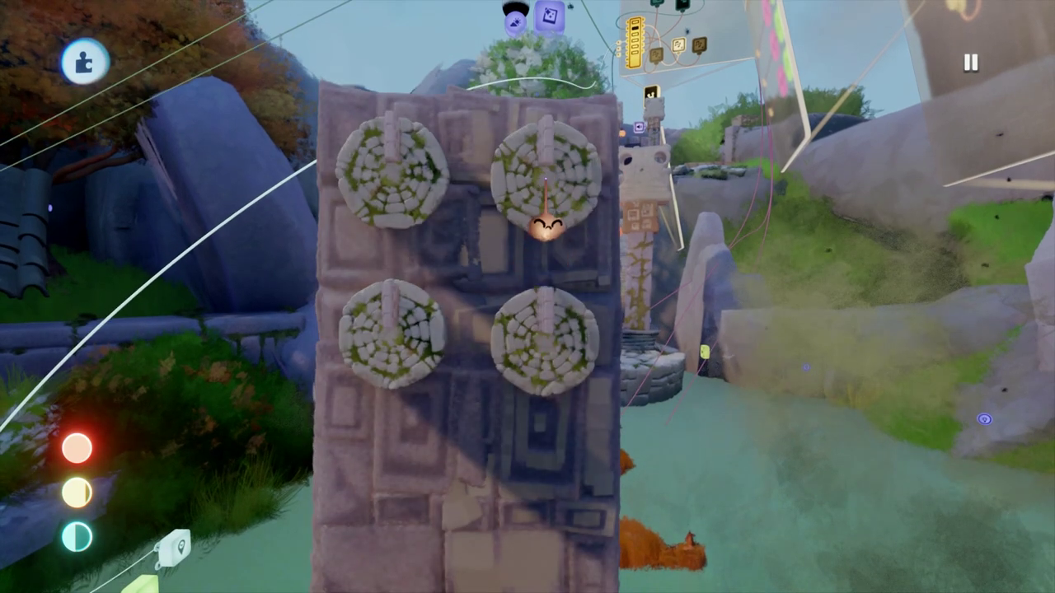
click(546, 224)
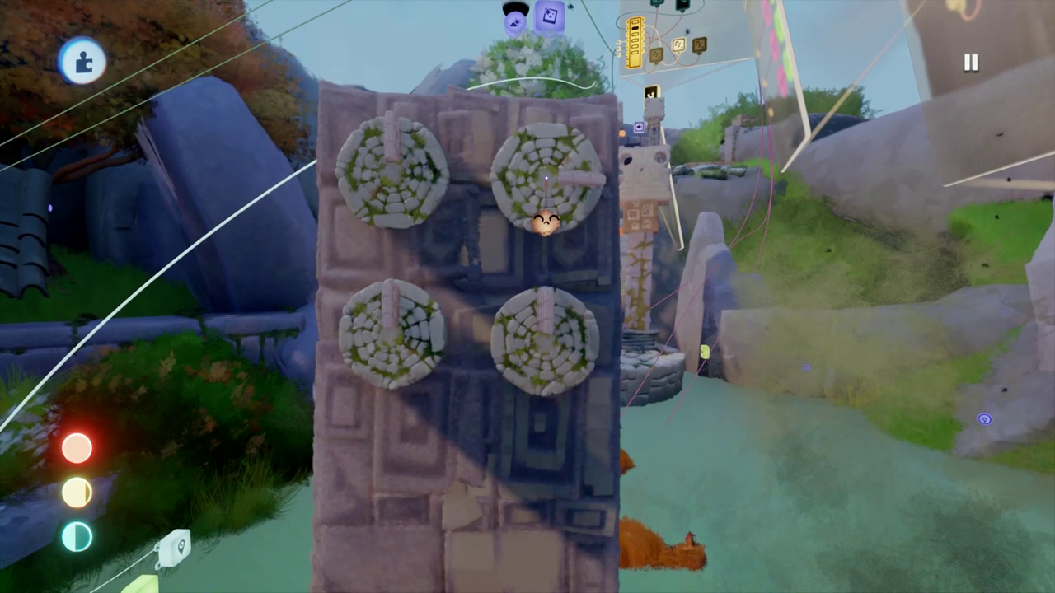
middle_drag(512, 309, 540, 347)
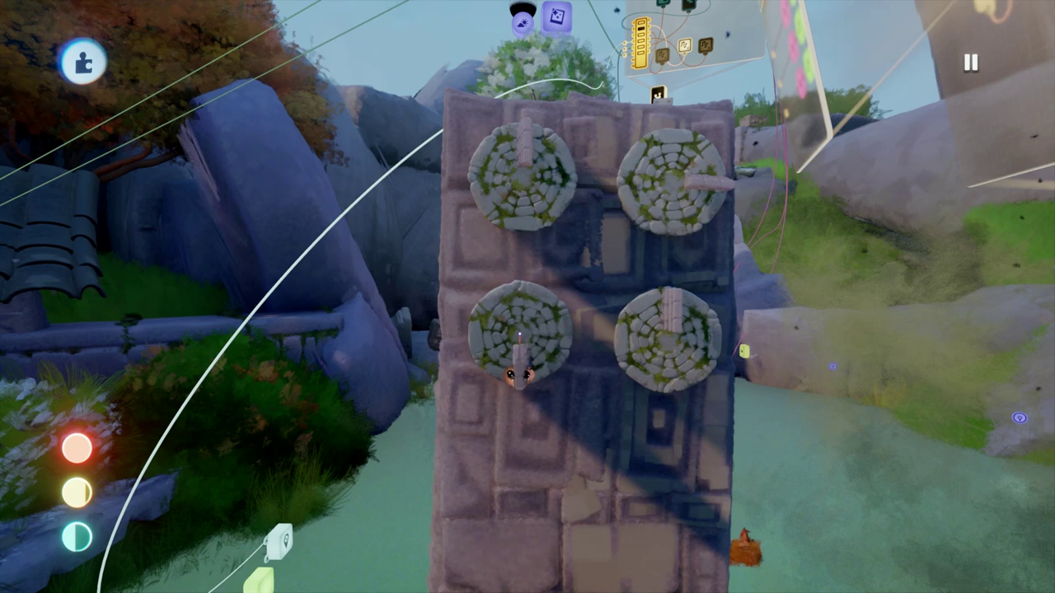
middle_drag(525, 333, 544, 351)
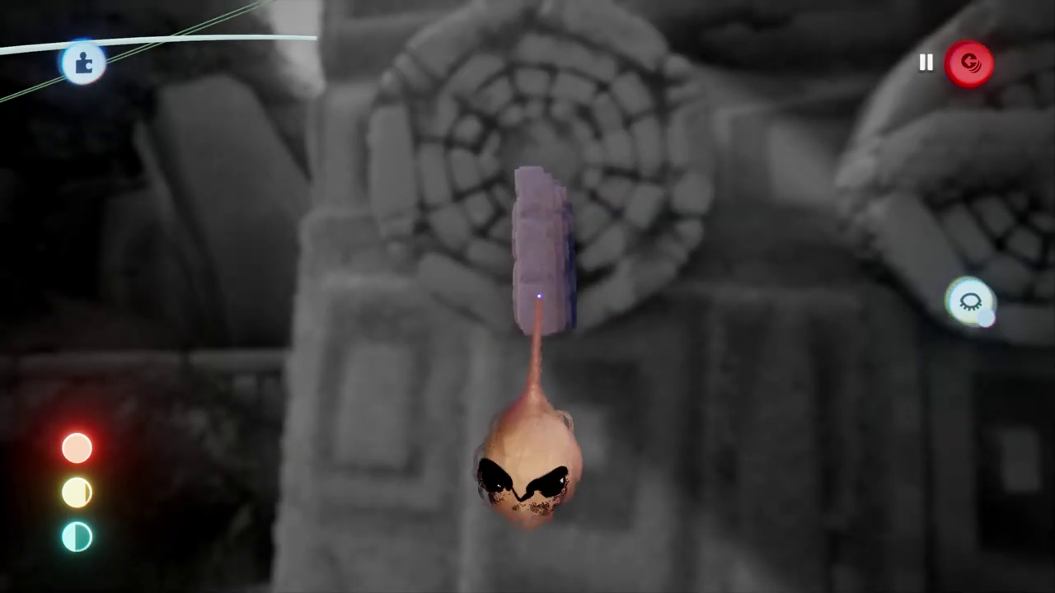
Step: Clone the lower-left disc's pointer and place the copy as a separate block just beyond the pointer's end
drag(539, 295, 523, 409)
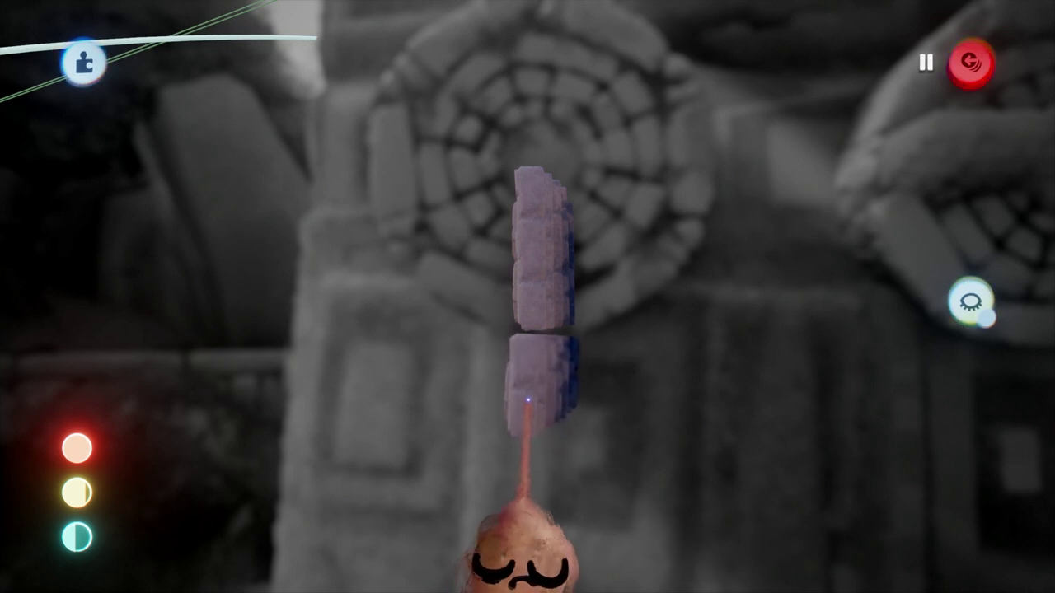
key(Escape)
key(Escape)
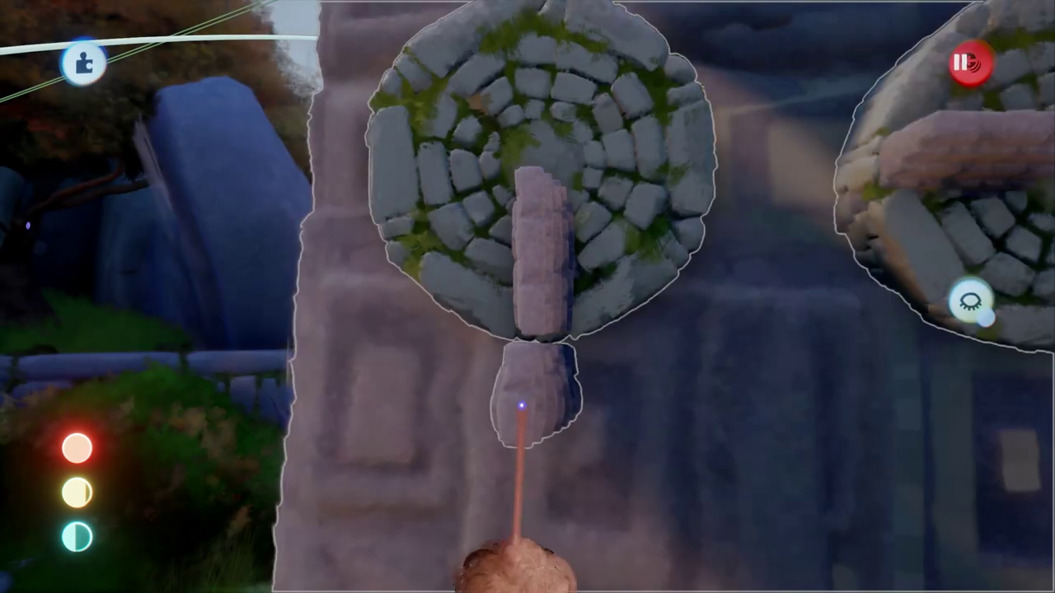
click(539, 212)
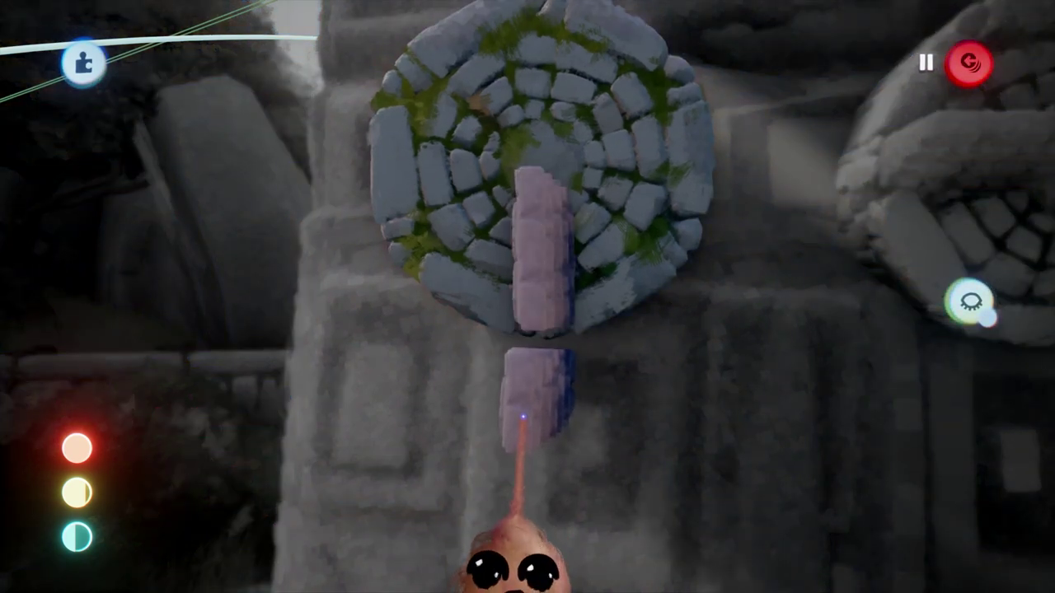
Step: Place a matching block beyond the left-facing pointer of the lower-right disc and push it back toward the wall
drag(524, 409, 411, 314)
key(Escape)
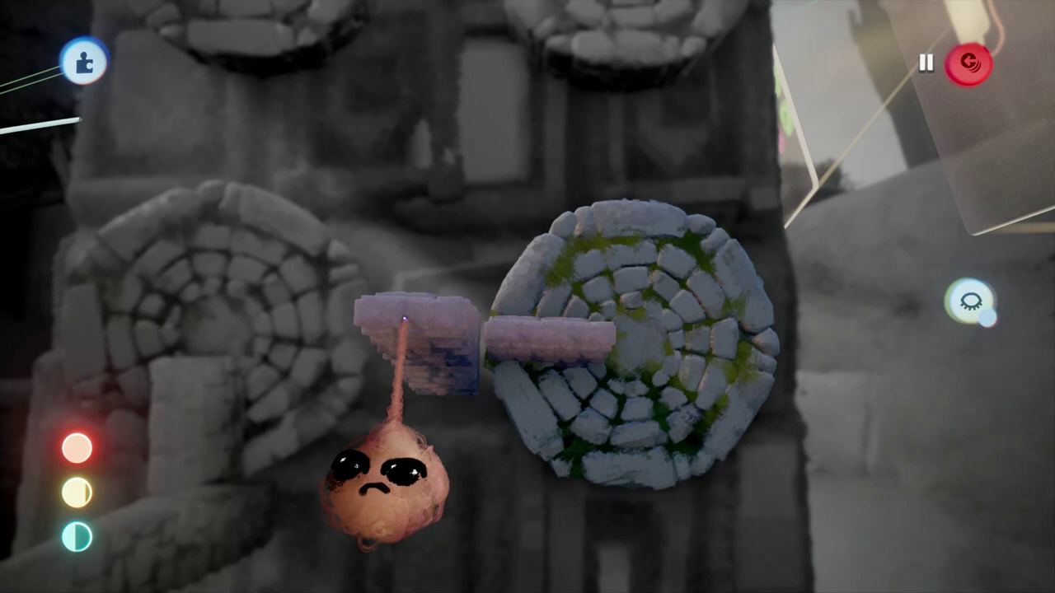
middle_drag(437, 354, 471, 352)
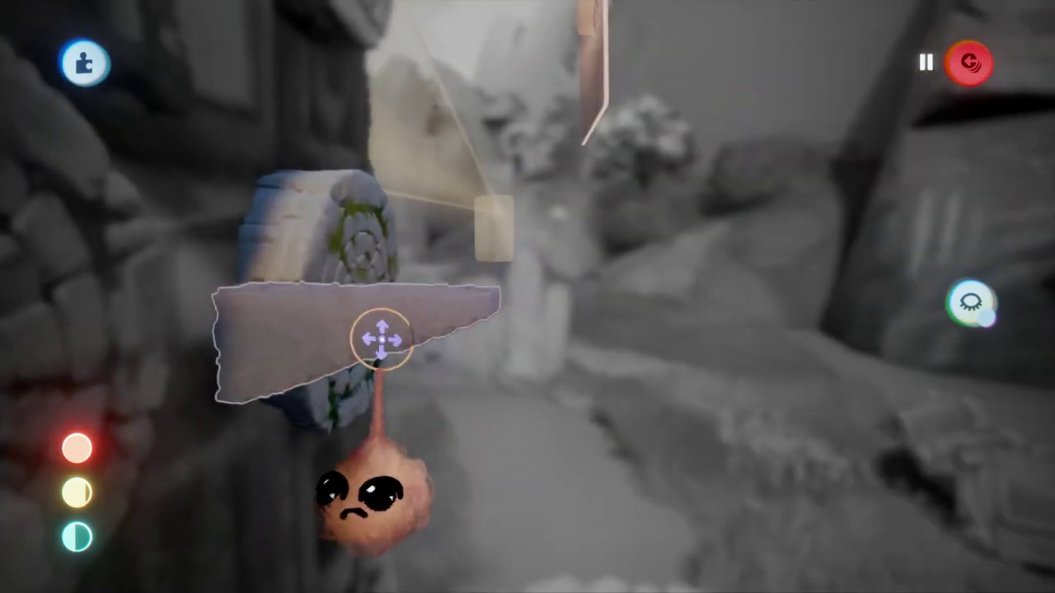
middle_drag(381, 339, 462, 385)
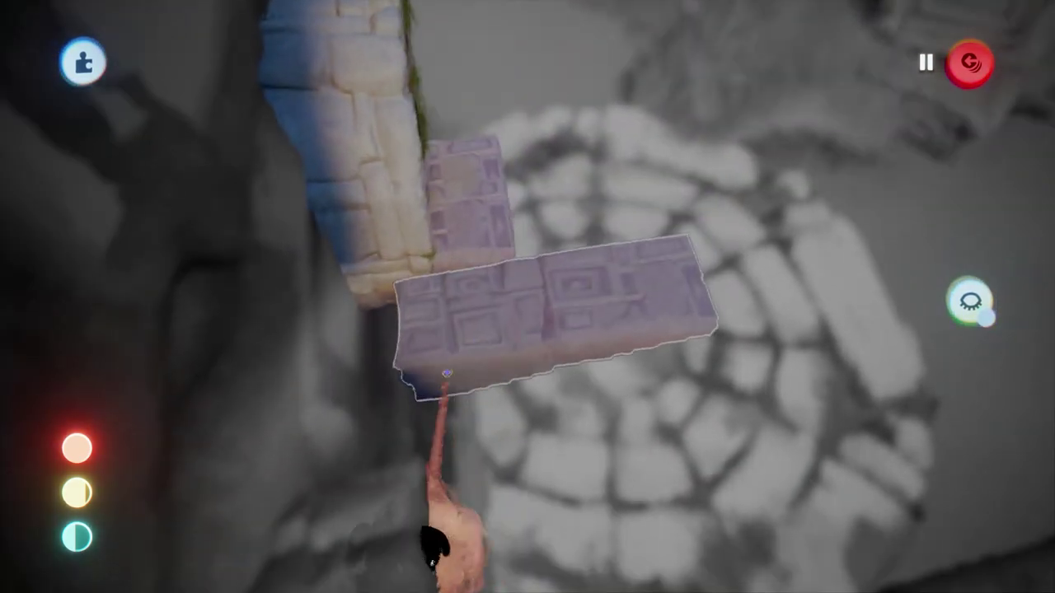
drag(445, 373, 398, 378)
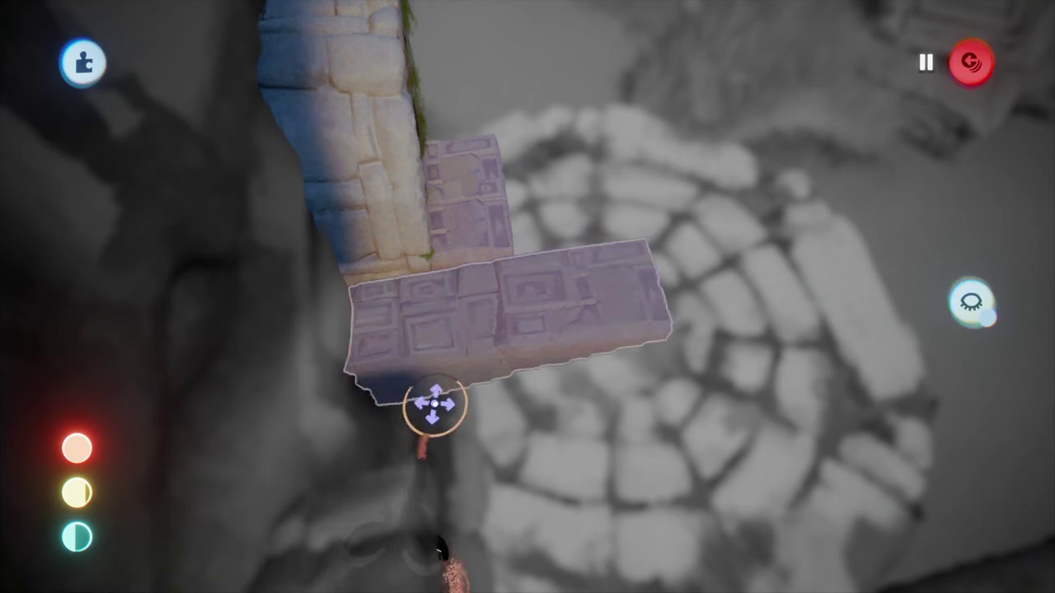
middle_drag(435, 405, 428, 537)
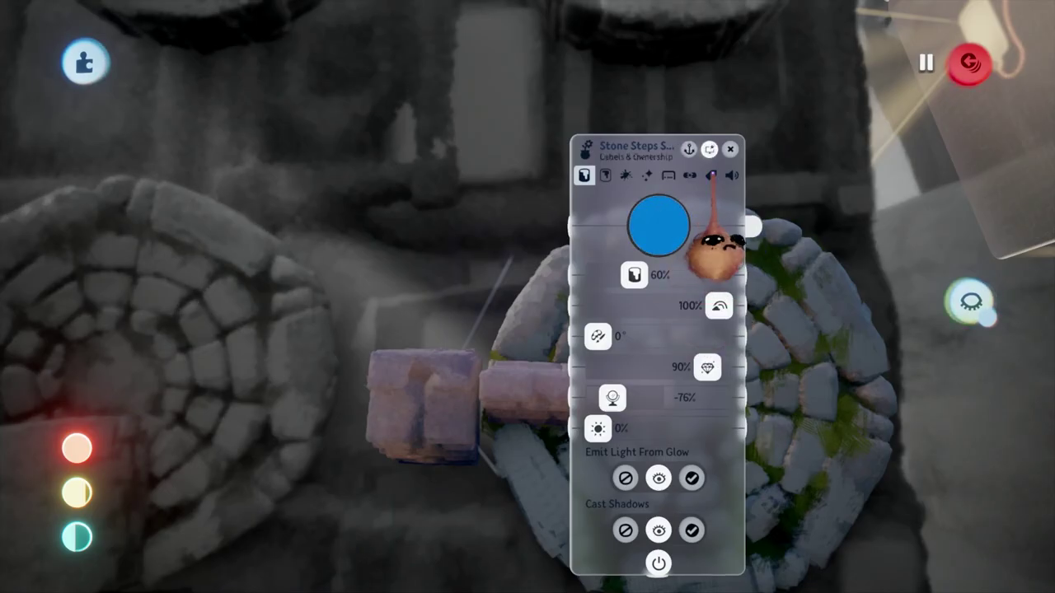
Step: Assign the Machine label to the small blocks at the pointer ends of the two lower discs
click(710, 176)
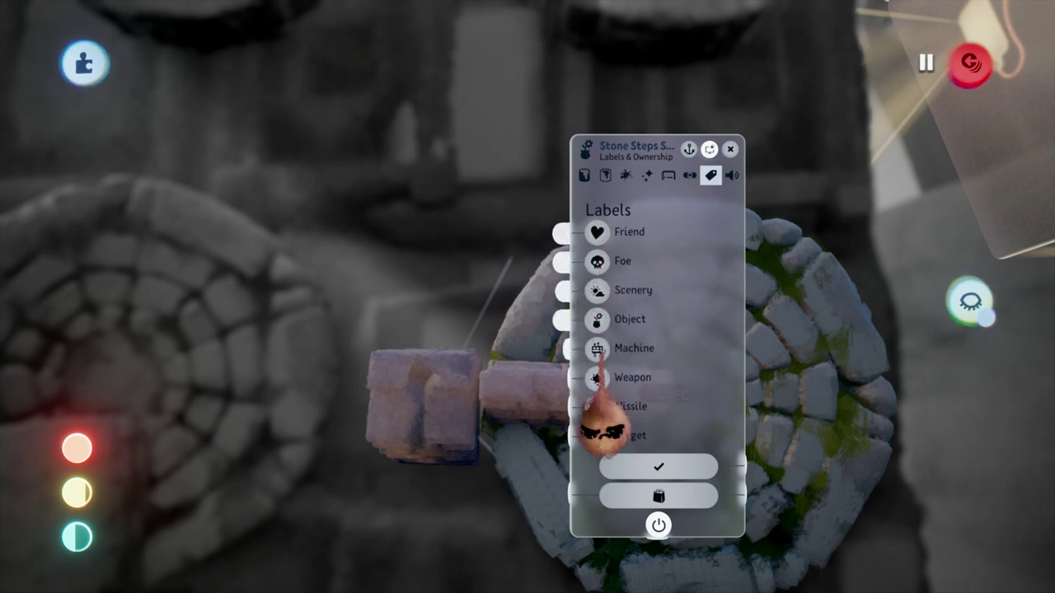
key(Escape)
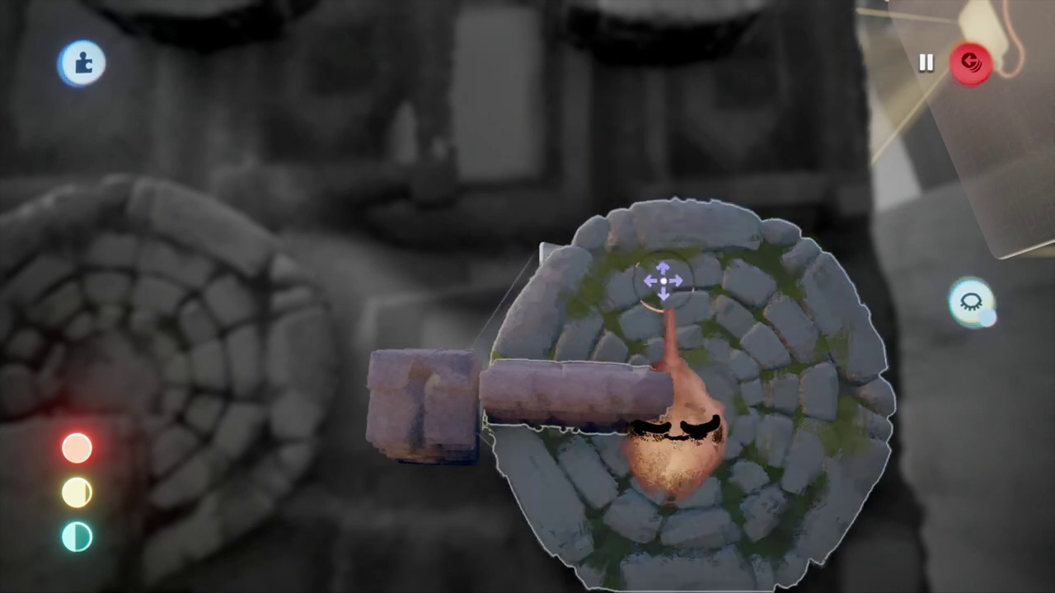
scroll(544, 485, down, 5)
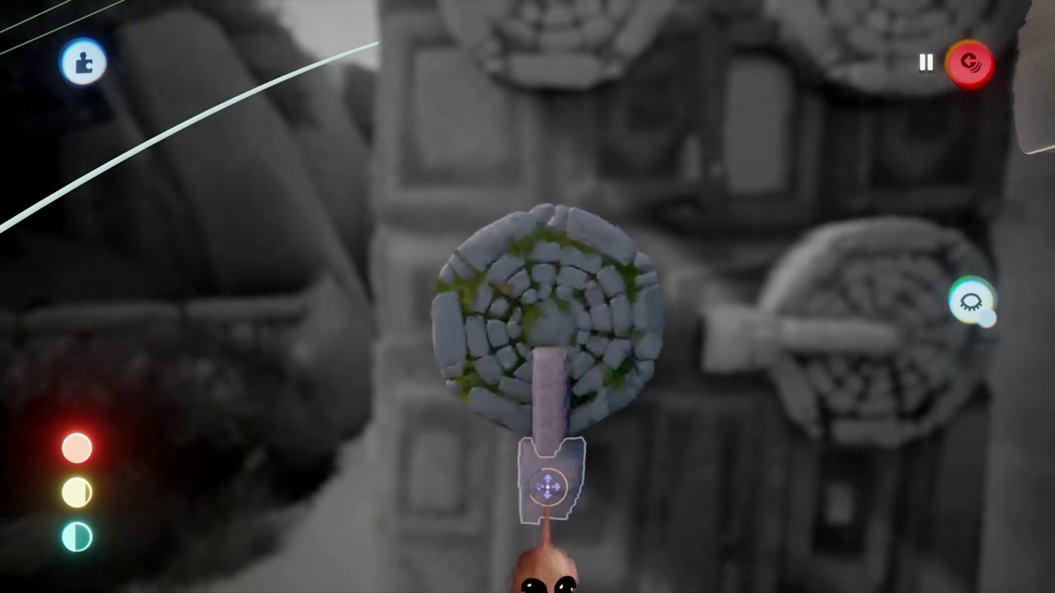
click(545, 517)
click(438, 188)
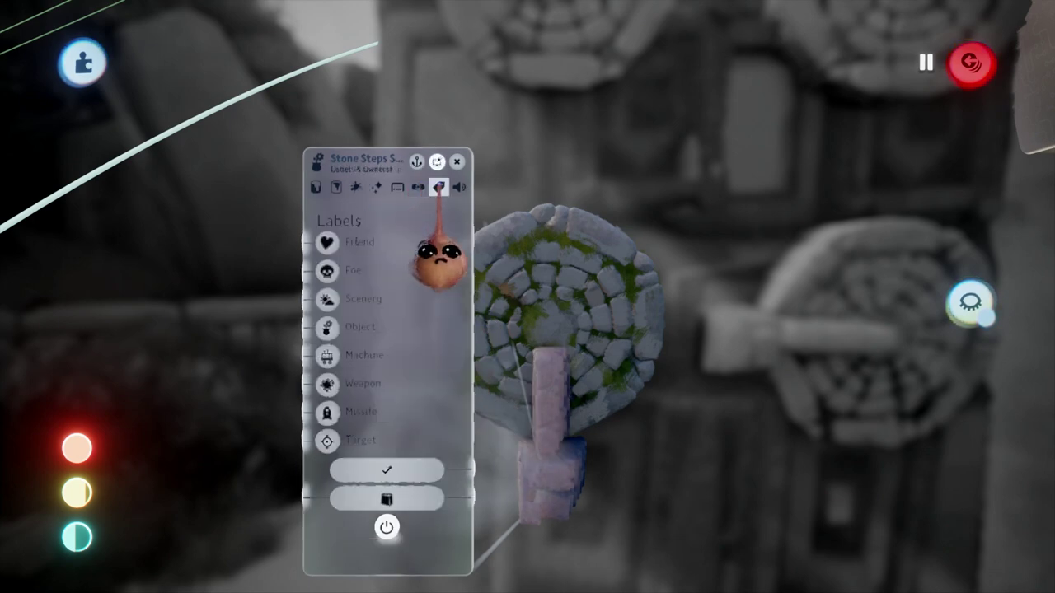
click(326, 355)
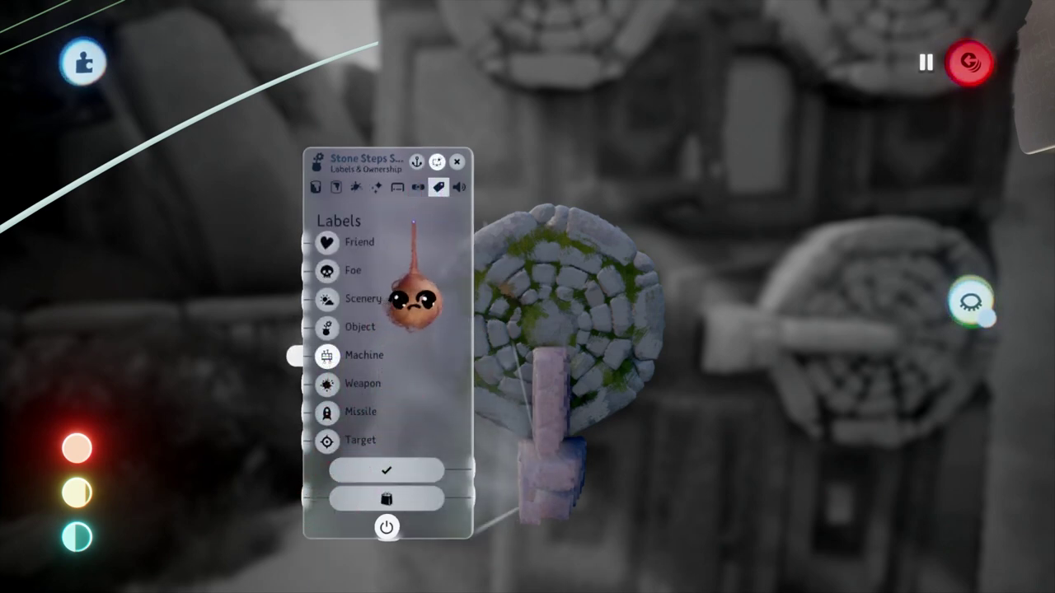
key(Escape)
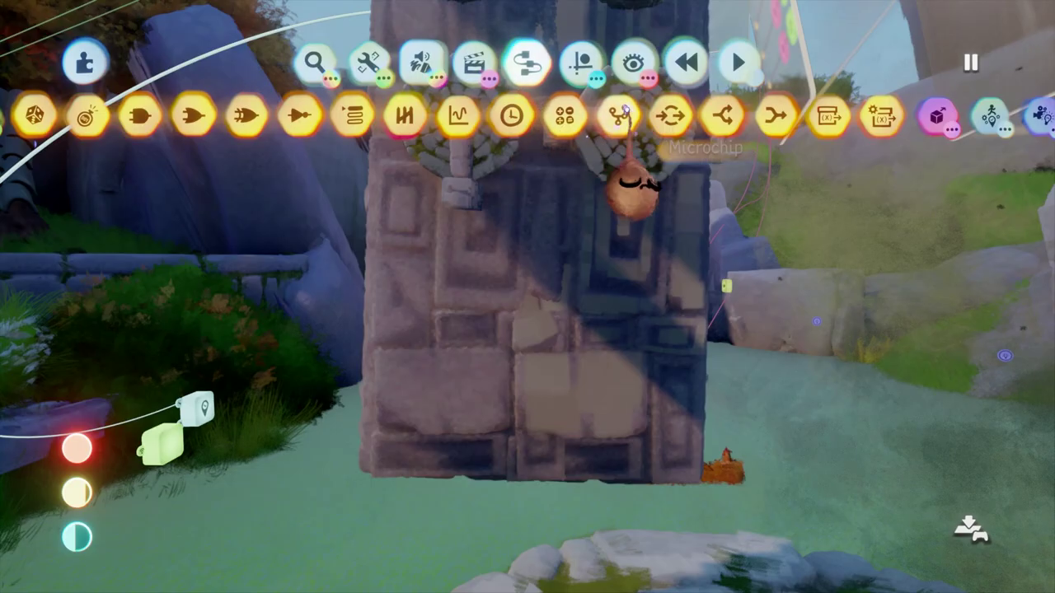
Step: Place a Microchip on the carved wall below the two lower discs
click(622, 113)
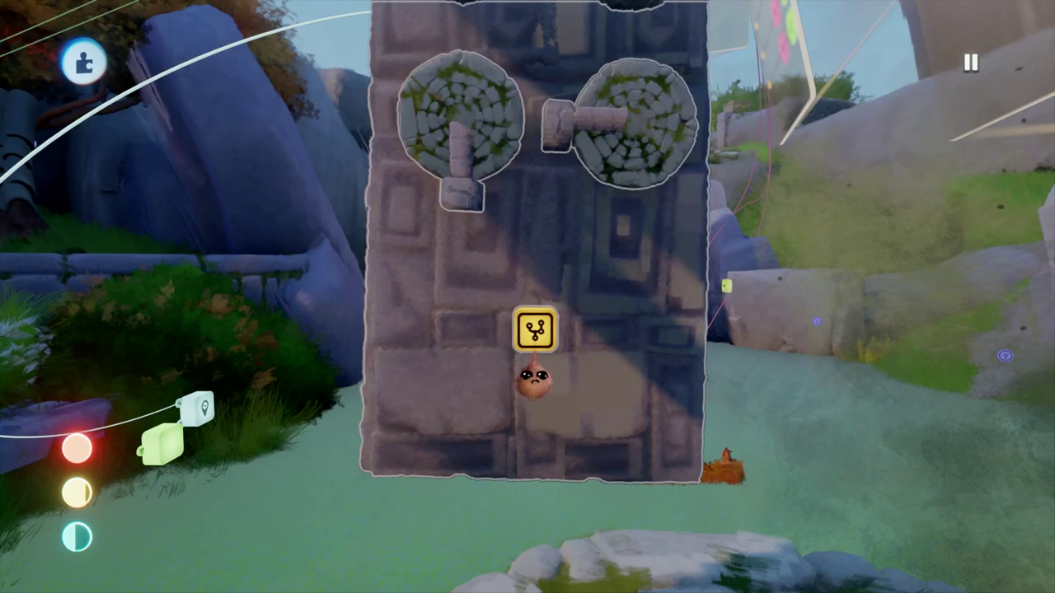
click(532, 327)
key(Escape)
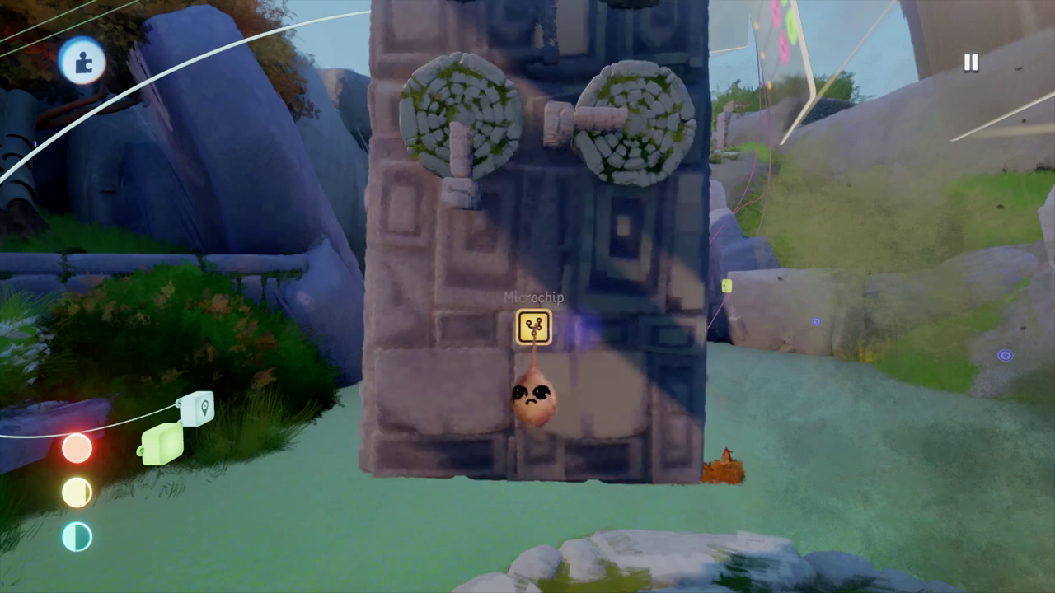
Step: Open the microchip's canvas beside the wall and place two Trigger Zones inside it
click(534, 327)
key(Escape)
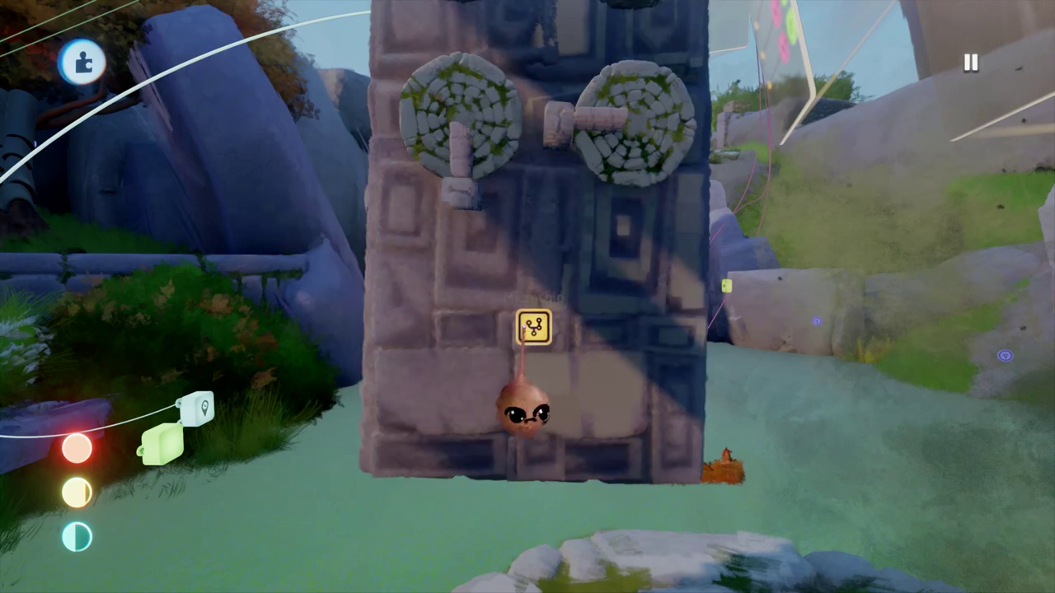
click(530, 321)
drag(518, 283, 612, 199)
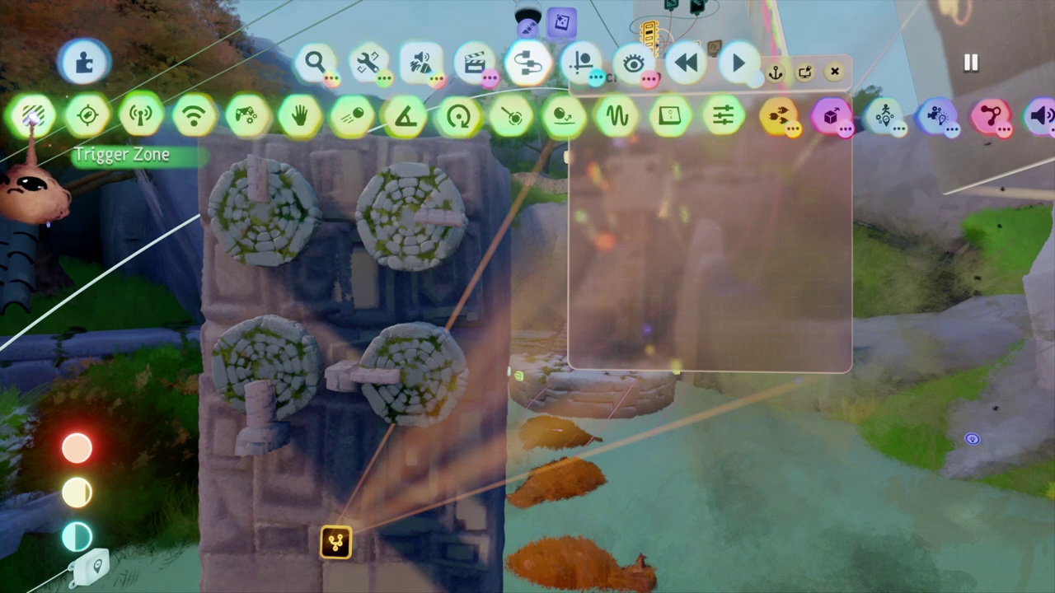
click(31, 115)
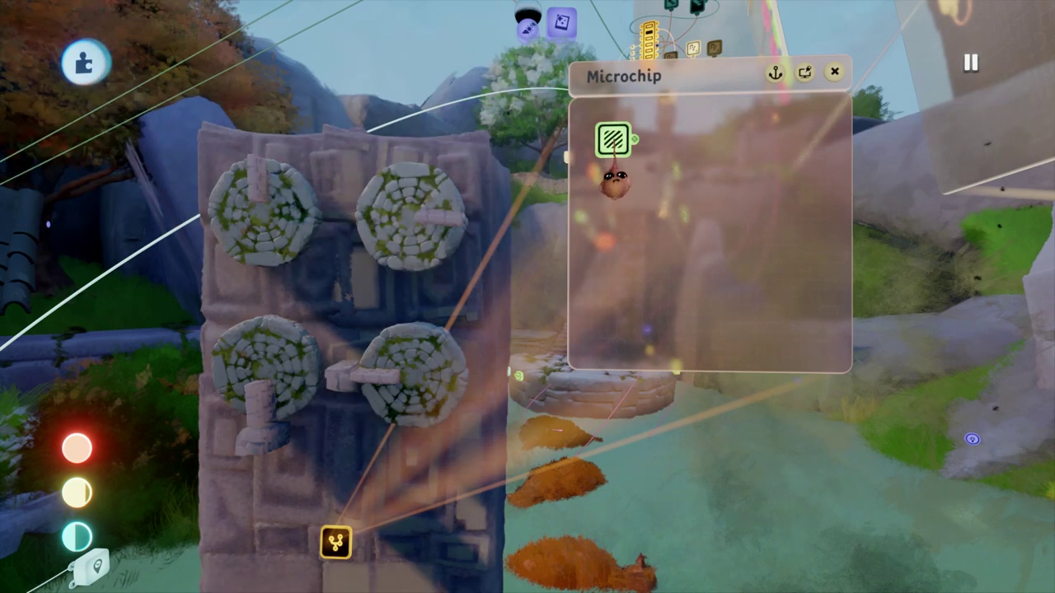
drag(680, 146, 743, 147)
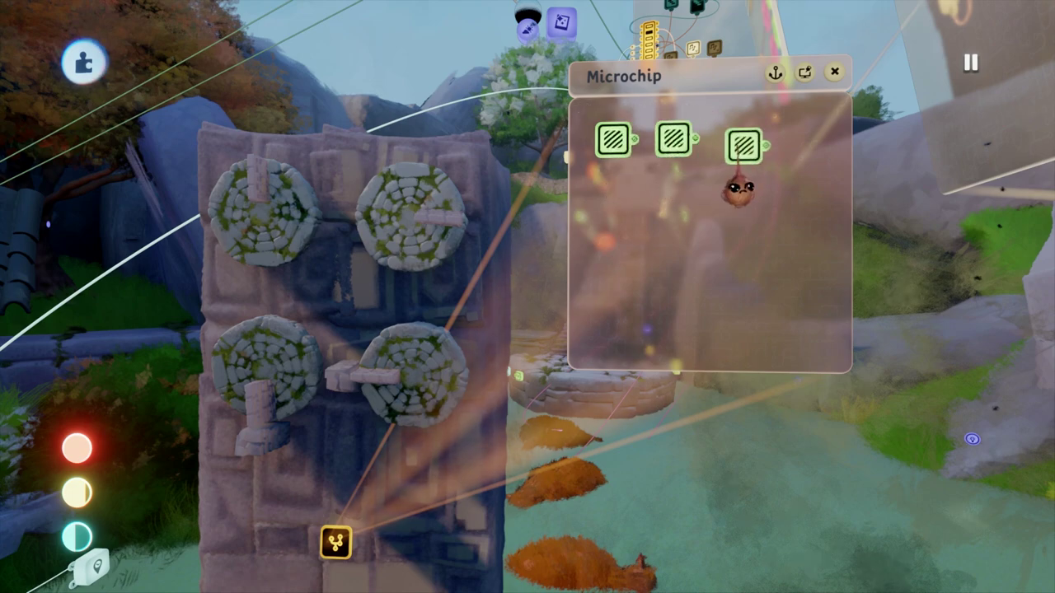
Step: Size one trigger zone as a 0.3 m cube and position it at the right edge of the lower-right disc
drag(477, 372, 503, 410)
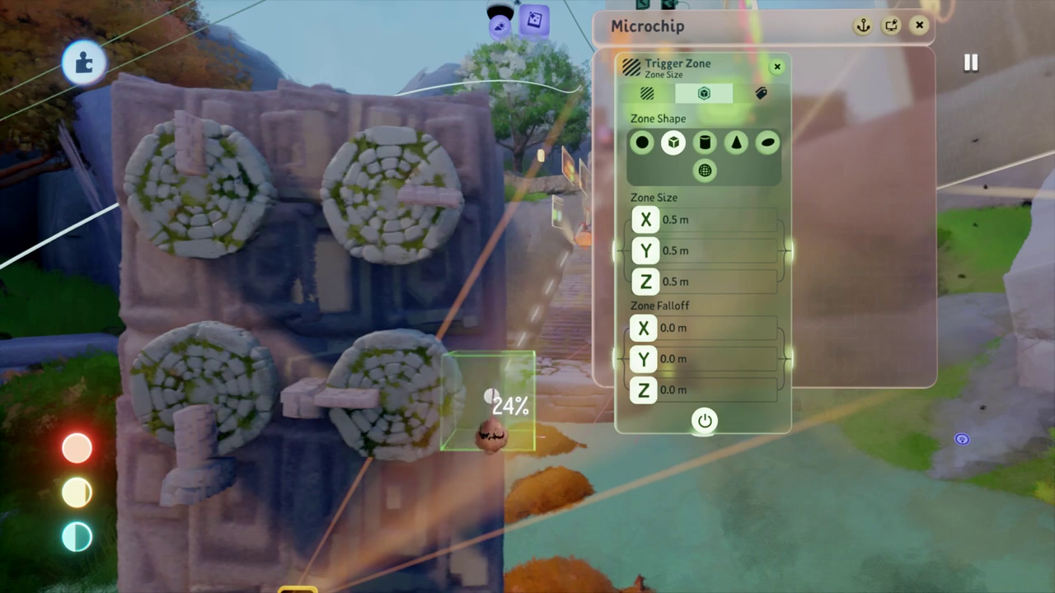
mouse_move(479, 469)
middle_down()
mouse_move(470, 505)
mouse_move(459, 503)
mouse_move(474, 479)
middle_up()
drag(463, 580, 407, 485)
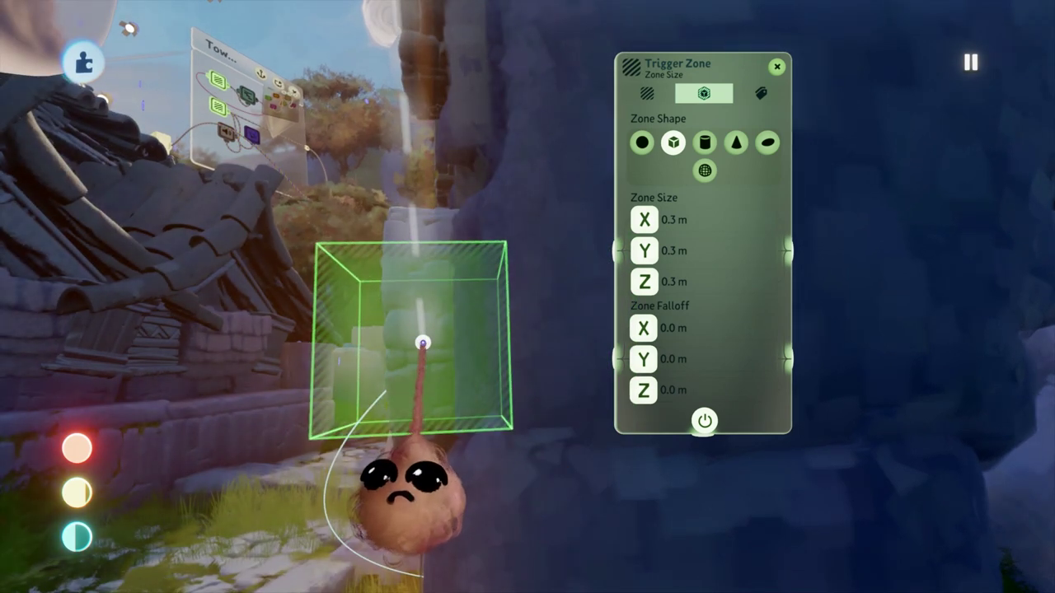
drag(406, 485, 388, 461)
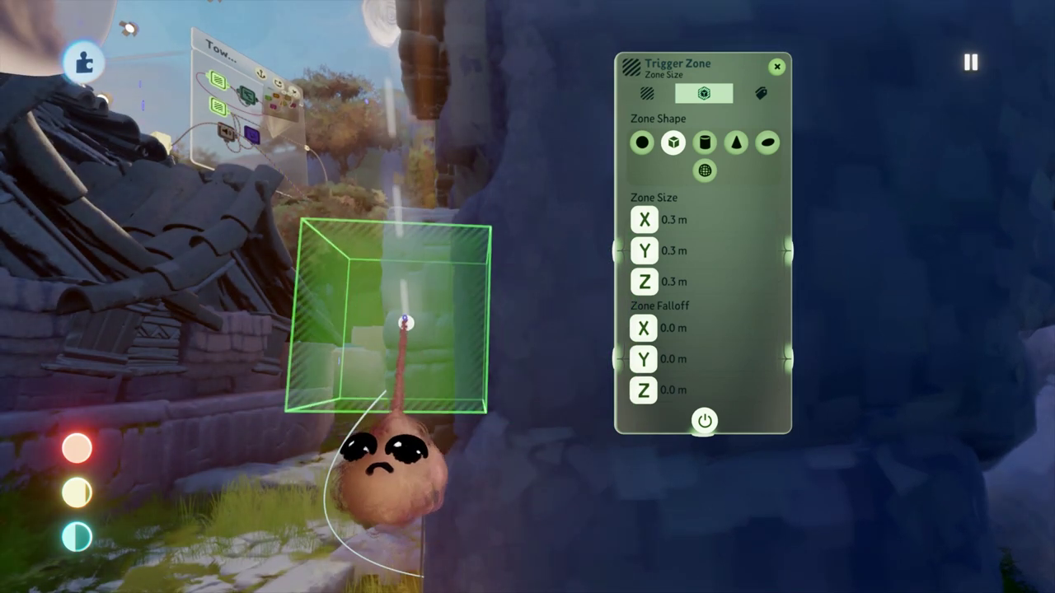
middle_drag(410, 321, 465, 340)
drag(445, 405, 442, 379)
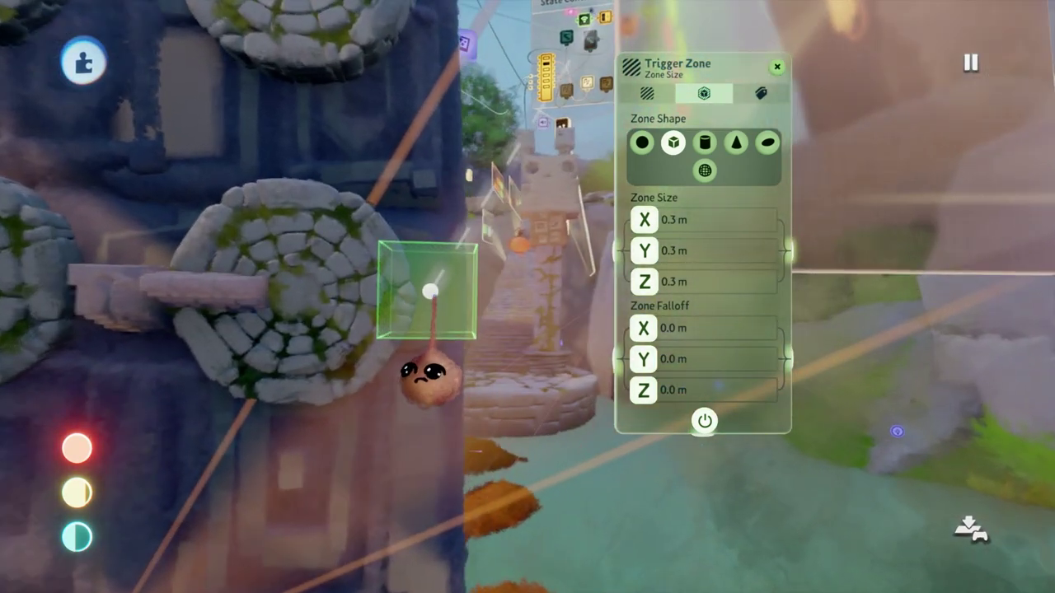
Step: Position the second cube trigger zone at the upper edge of the lower-left disc
middle_drag(431, 372, 551, 394)
drag(551, 394, 584, 297)
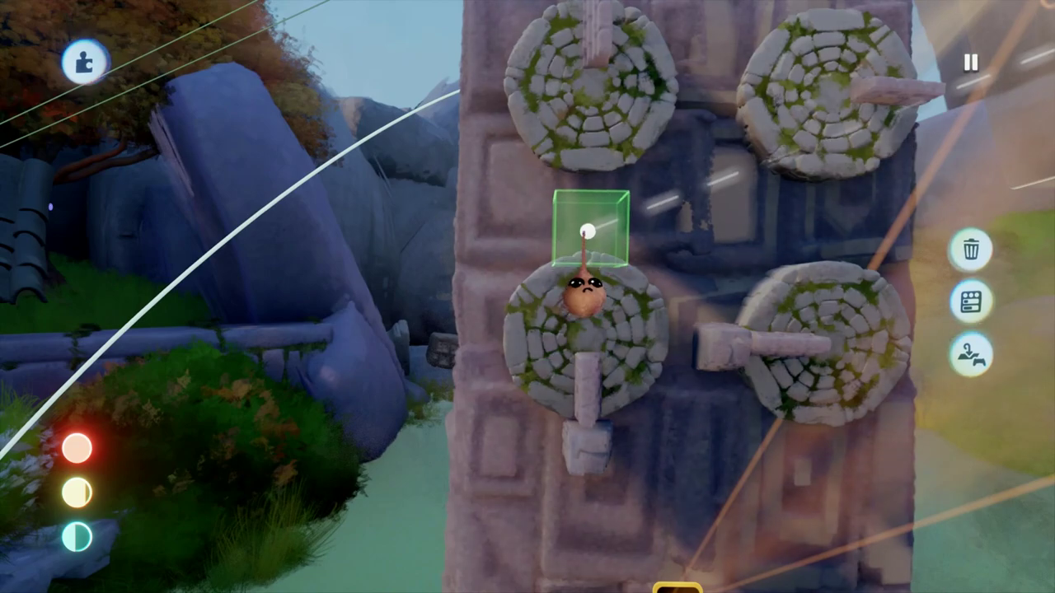
middle_drag(583, 297, 651, 185)
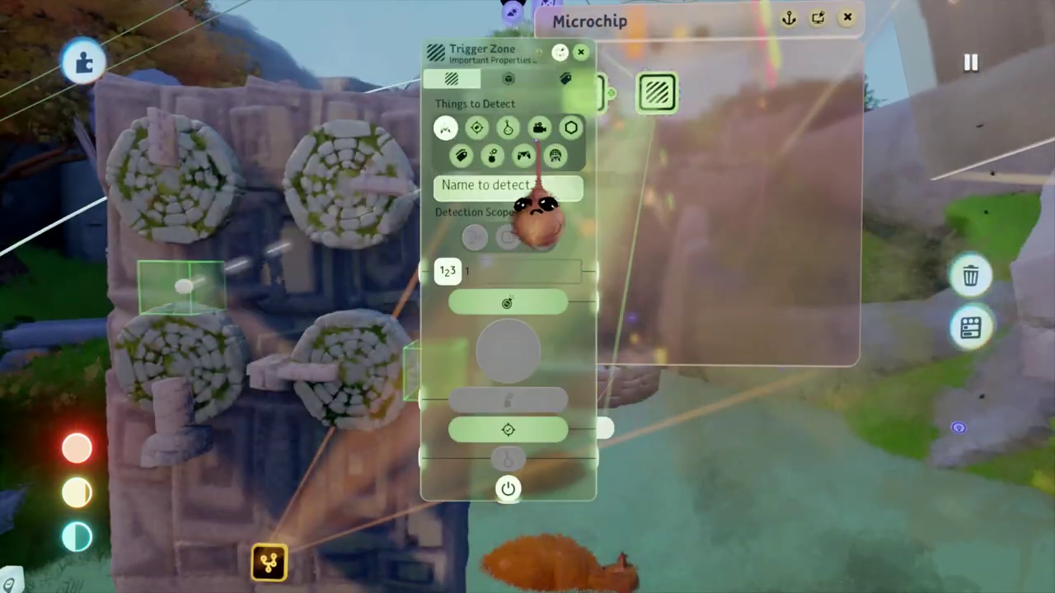
Step: Set the trigger zone to detect by label and disable every label except Machine
click(461, 155)
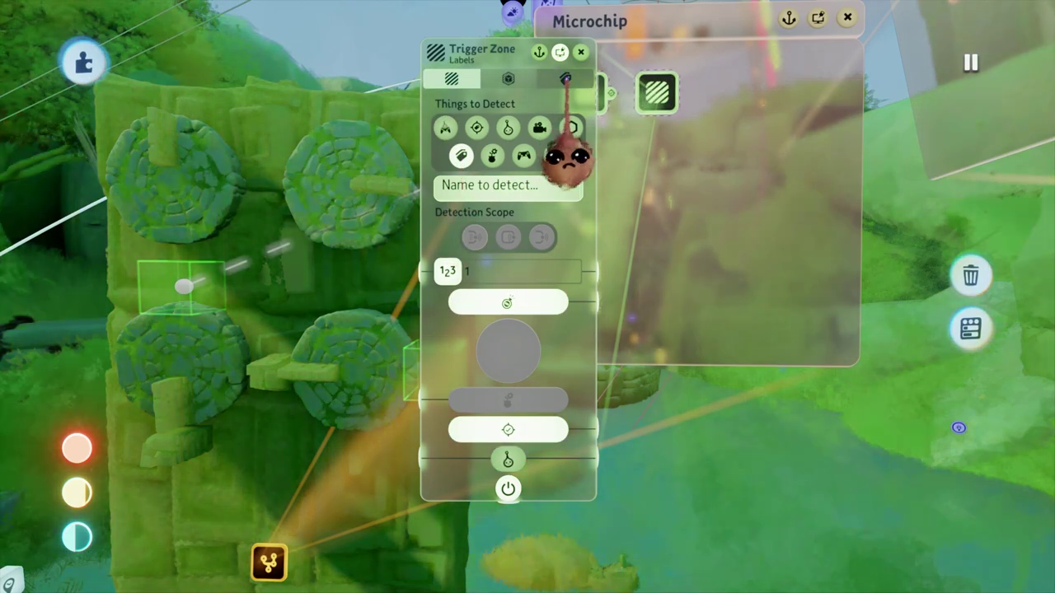
click(565, 78)
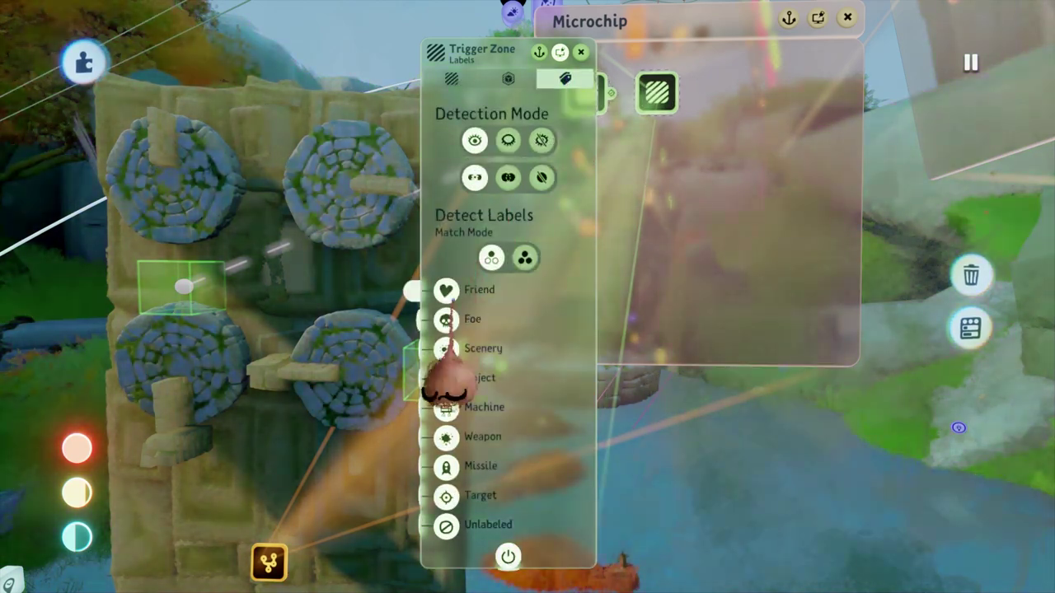
click(446, 291)
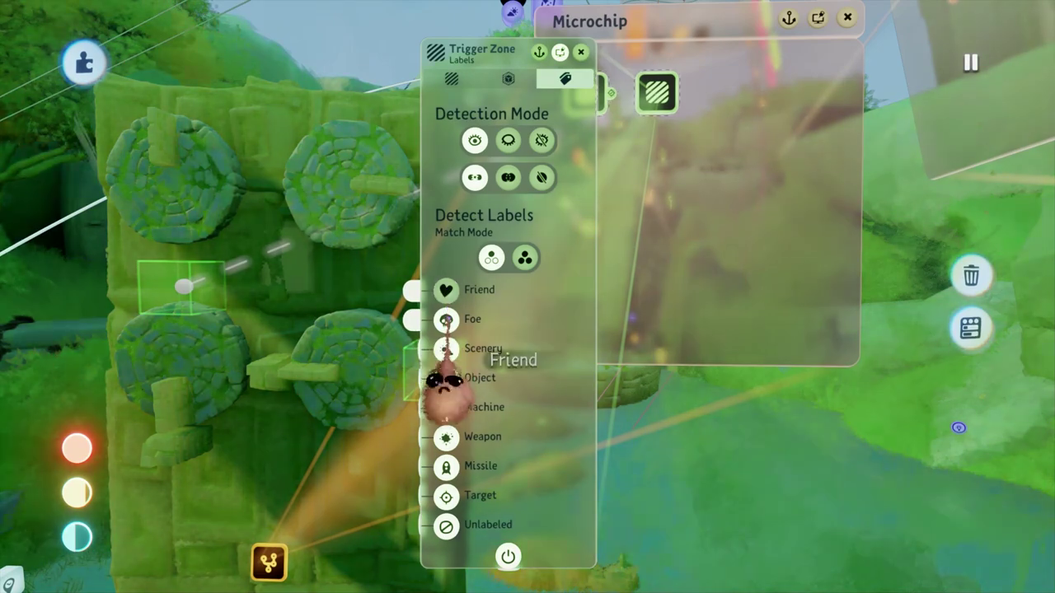
click(446, 319)
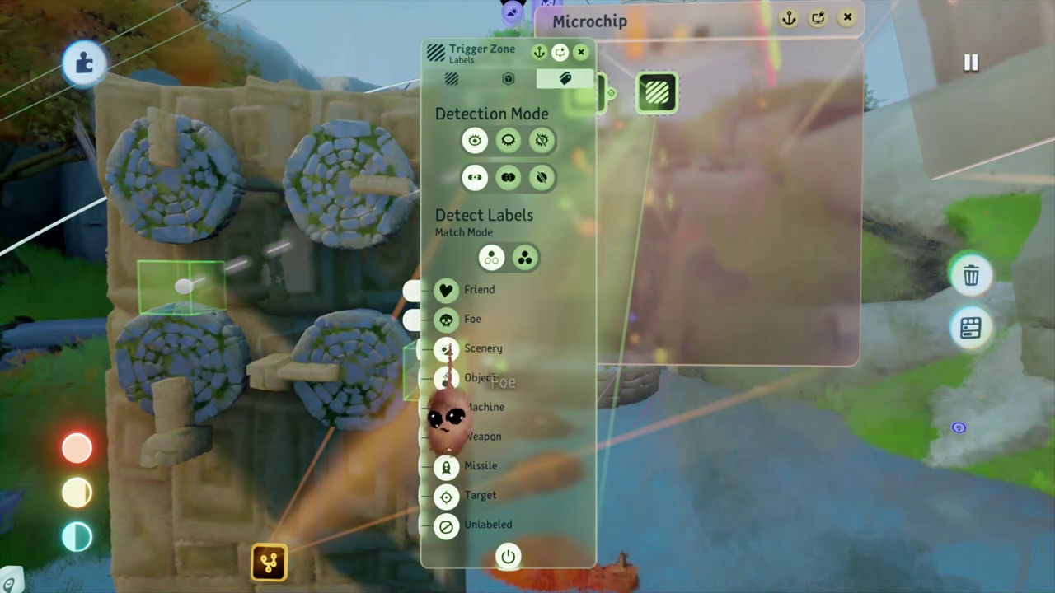
click(446, 349)
click(446, 379)
click(446, 439)
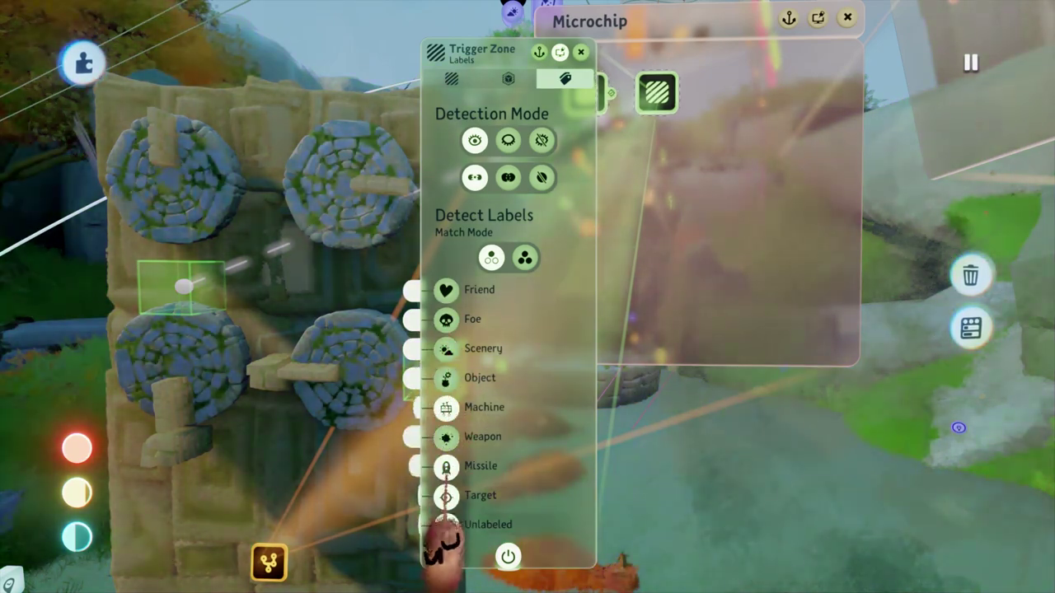
click(446, 468)
click(445, 498)
click(445, 527)
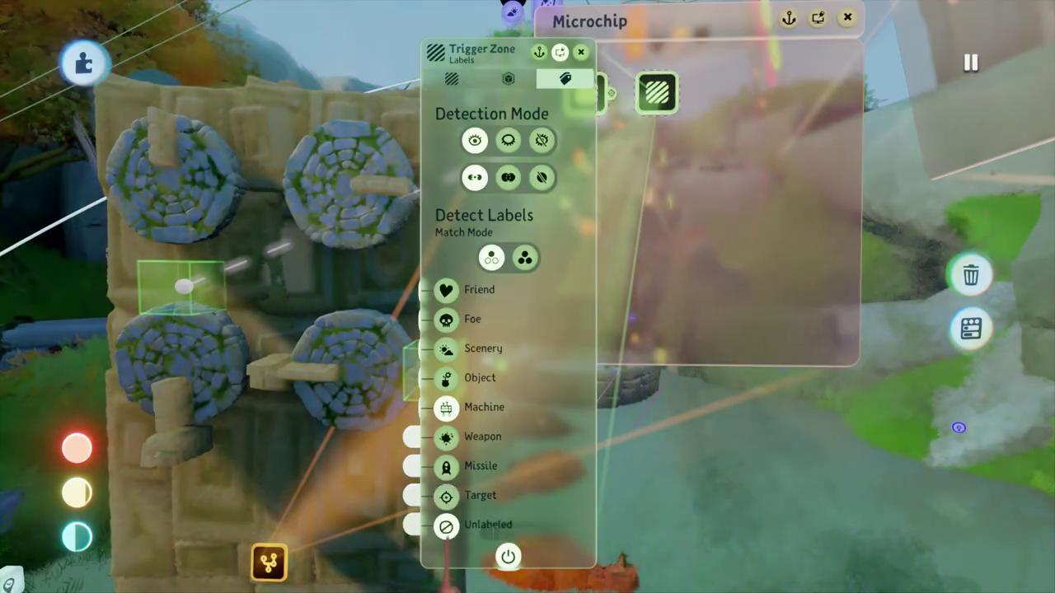
click(534, 65)
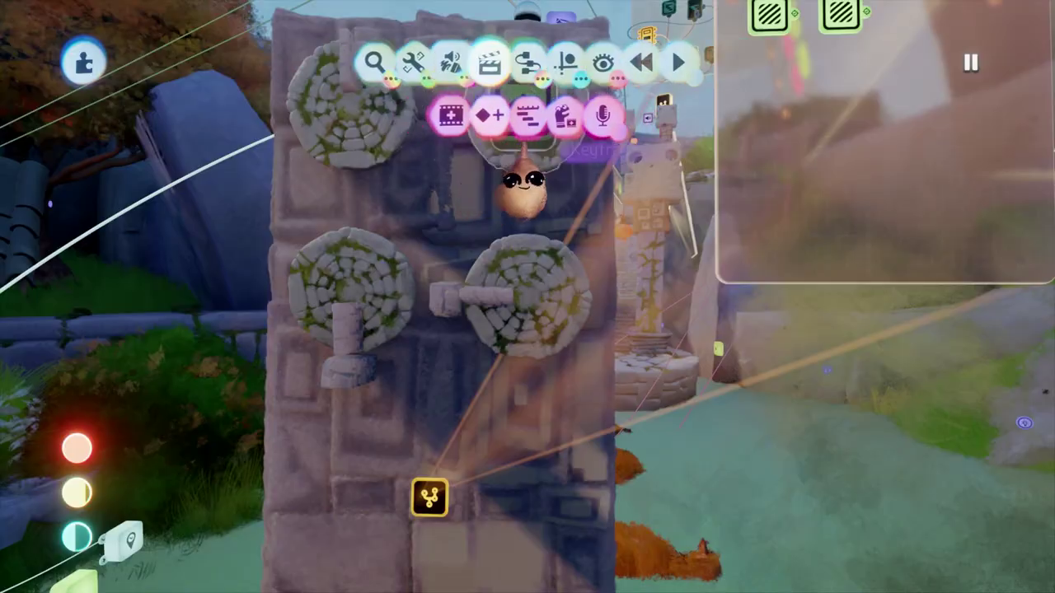
Step: Record two keyframes in the microchip for the lower-right disc, turning its pointer straight up in the second one
click(488, 115)
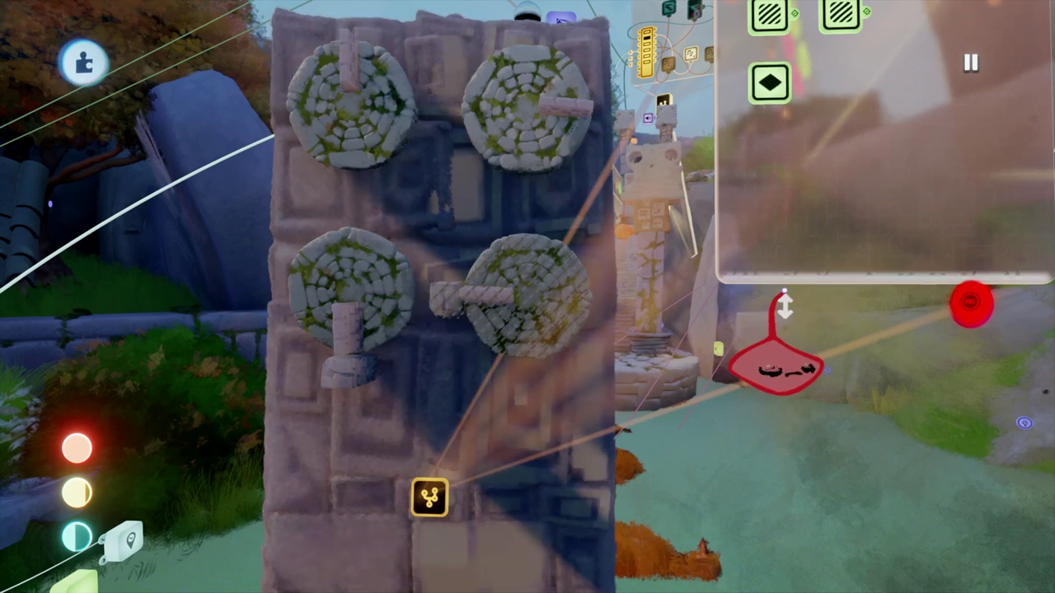
click(972, 305)
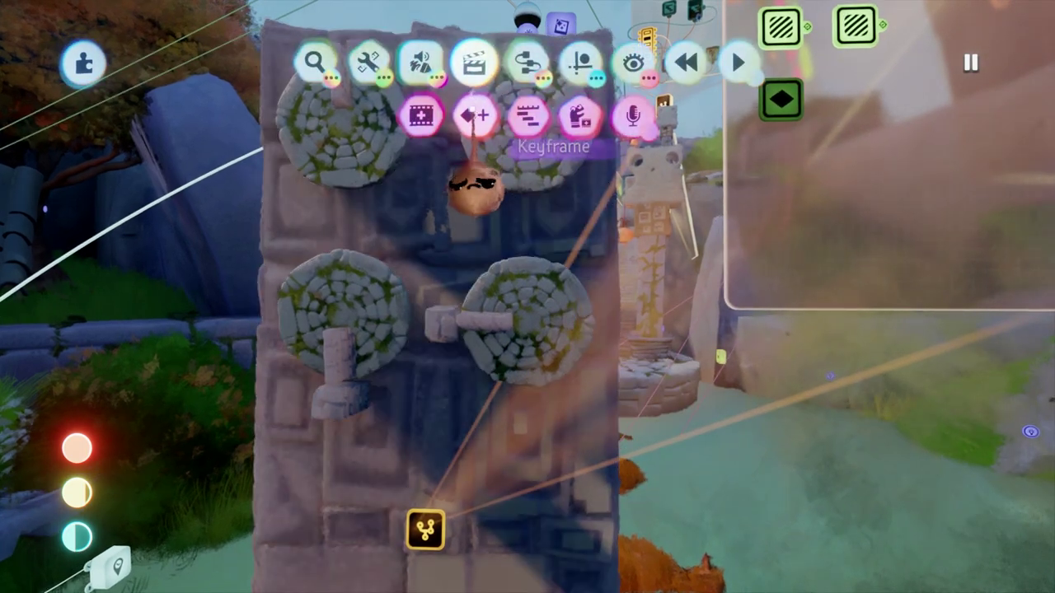
click(474, 114)
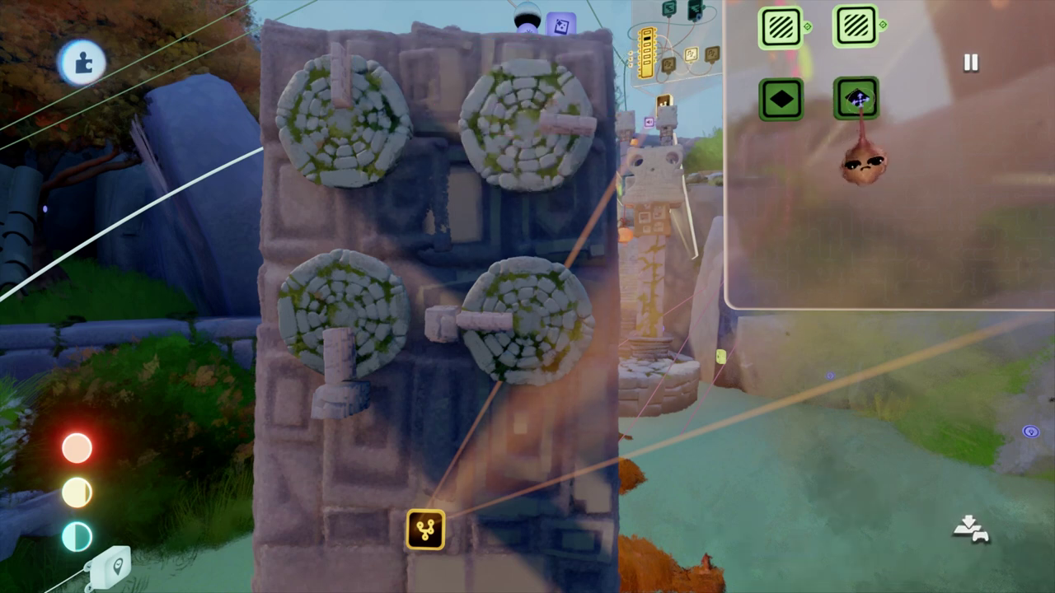
click(858, 99)
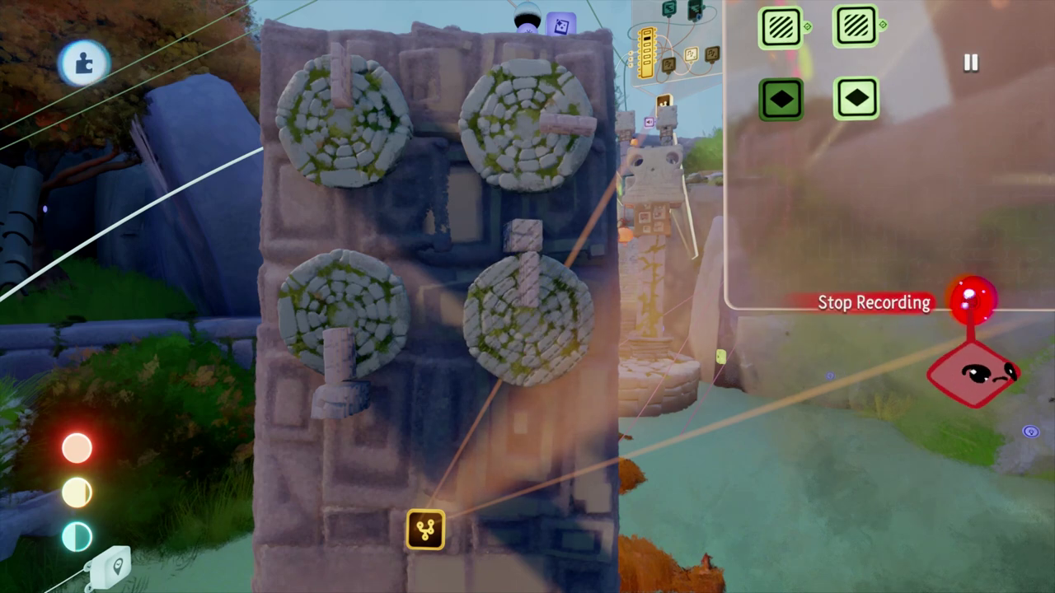
click(972, 300)
Step: Add a third and a fourth keyframe for the lower-right disc, rotating its pointer downwards in the fourth
drag(857, 98, 937, 99)
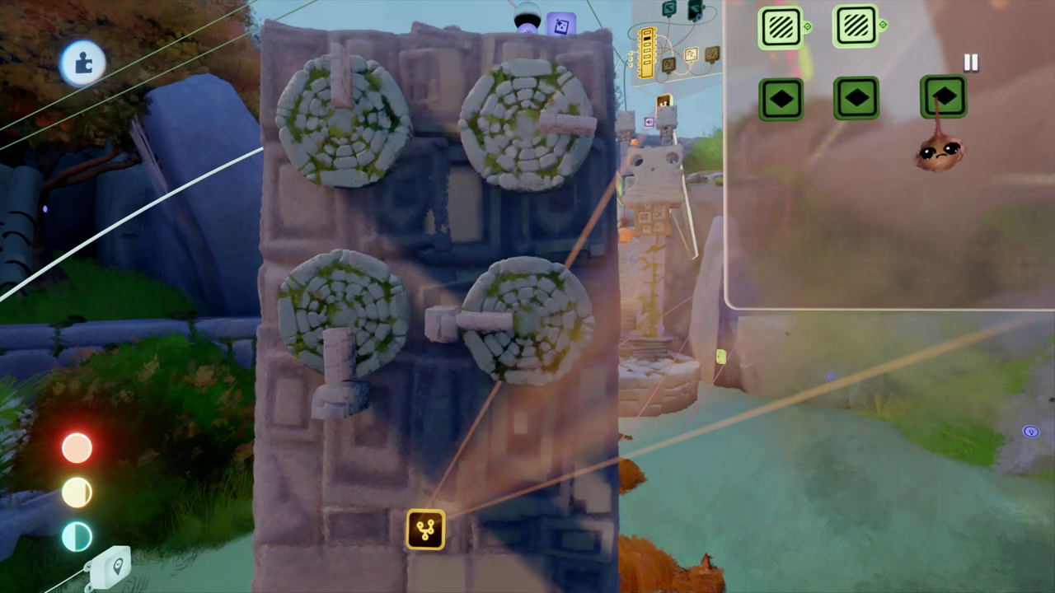
click(972, 302)
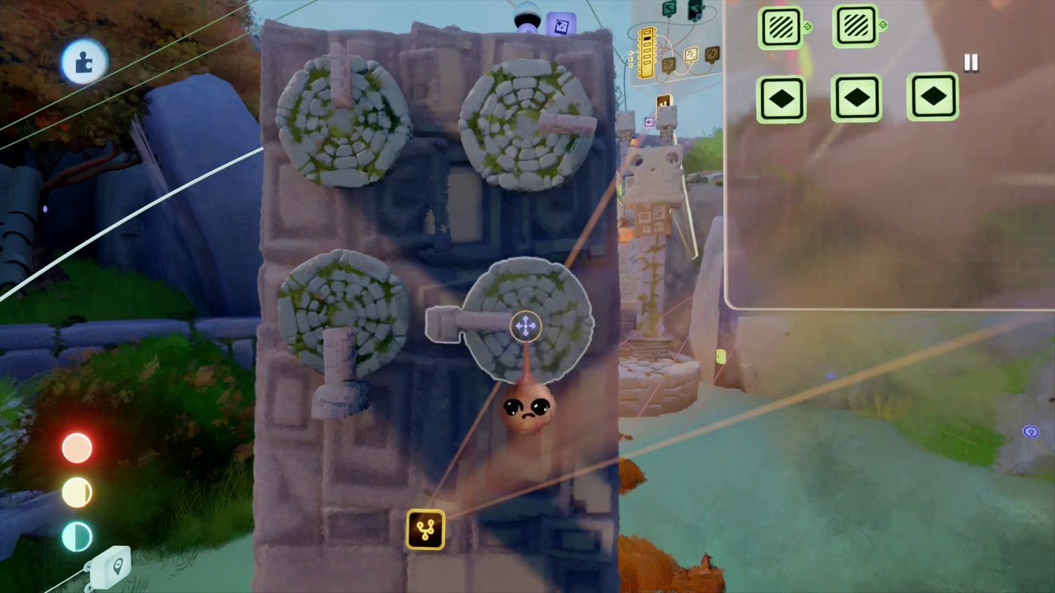
key(Tab)
click(473, 114)
click(1011, 95)
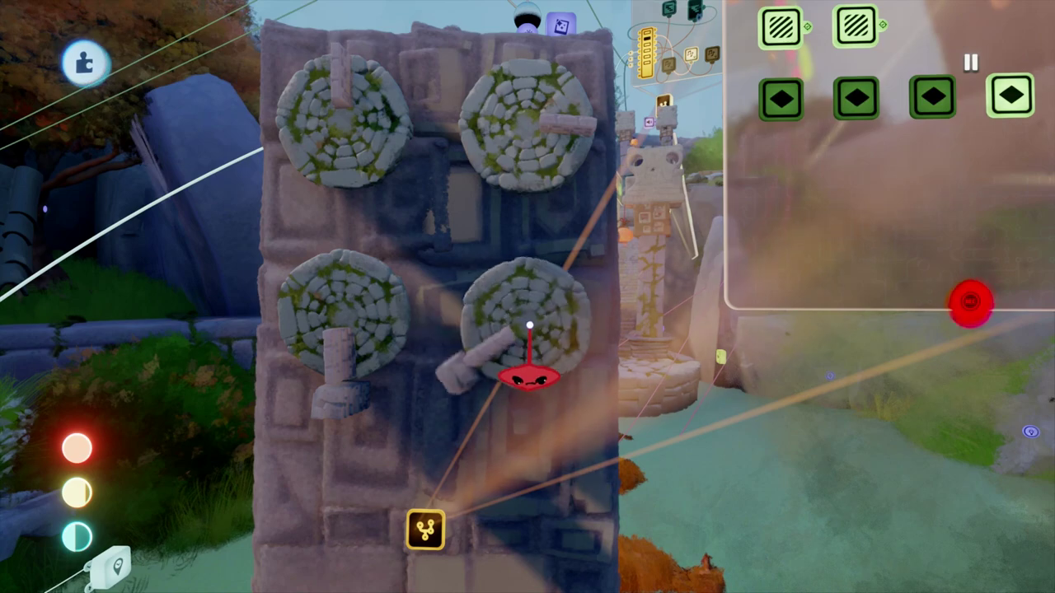
click(972, 302)
Step: Scope into the lower-right disc's group to examine how the disc, pointer and end block are grouped
middle_drag(777, 244, 803, 267)
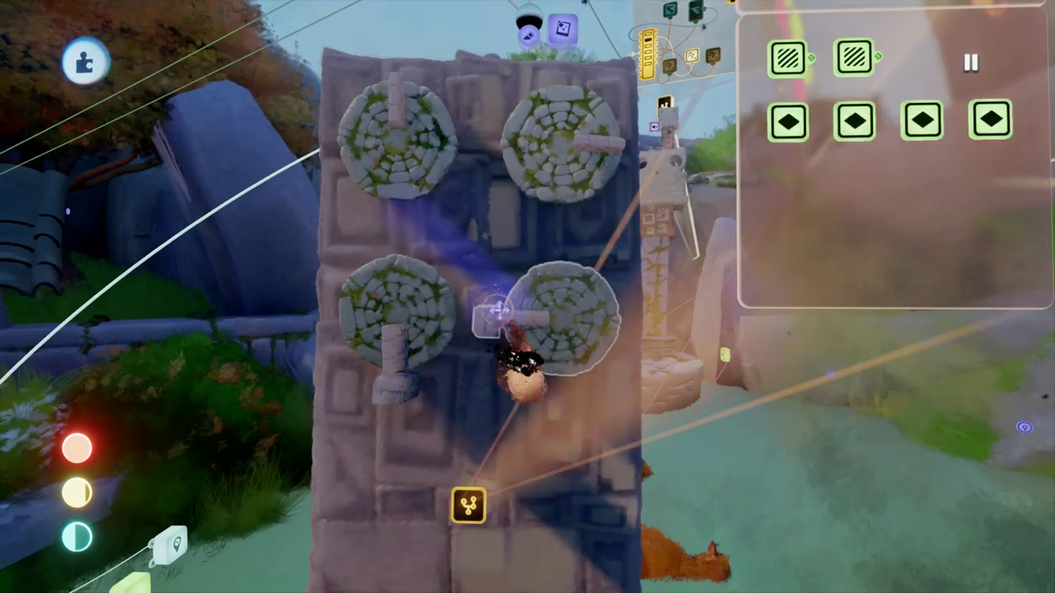
middle_drag(507, 342, 532, 450)
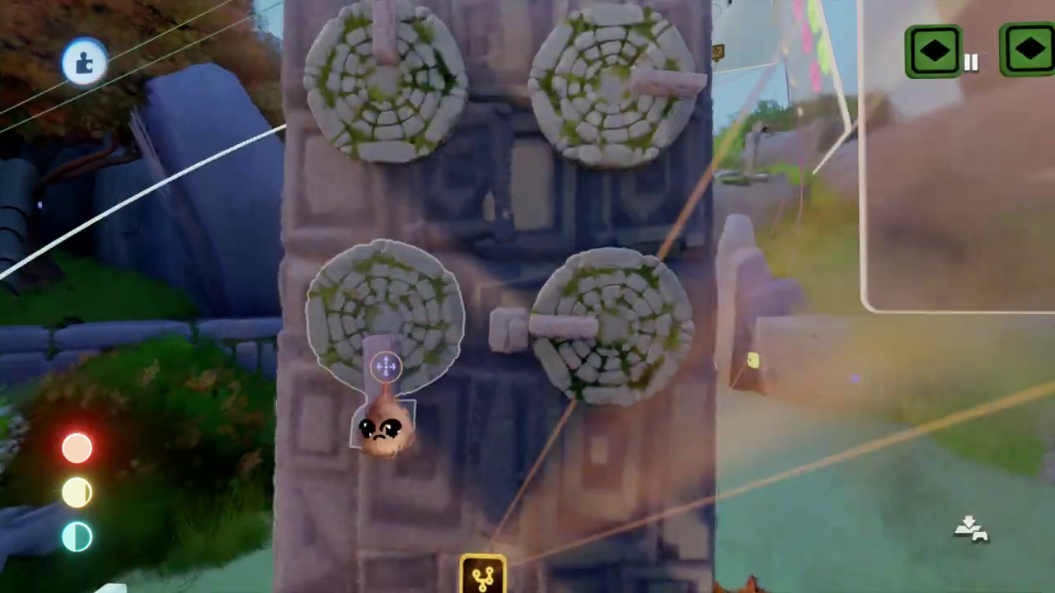
click(508, 330)
click(692, 156)
click(694, 247)
key(Escape)
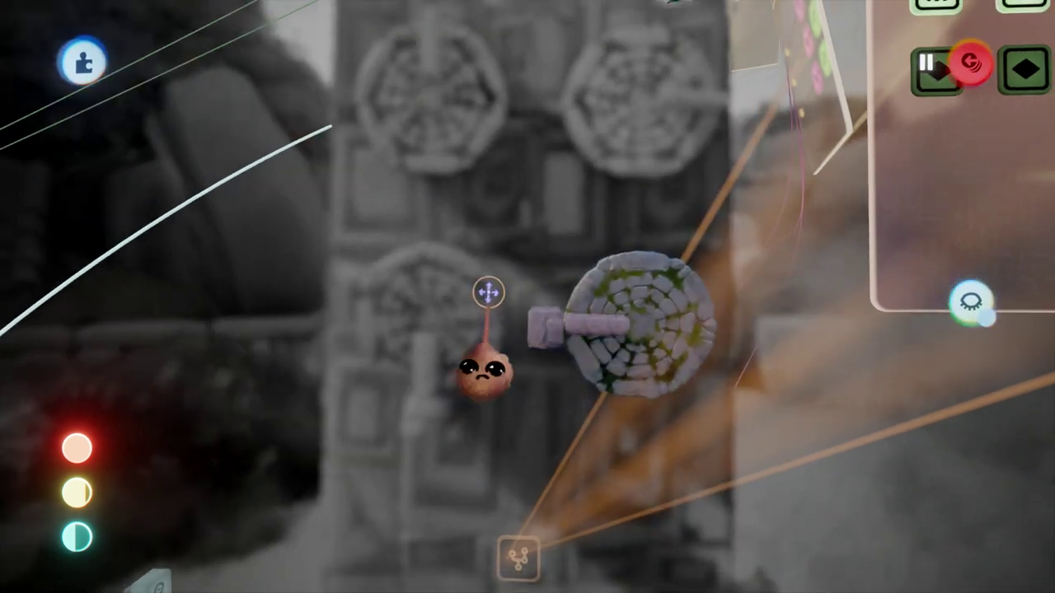
click(426, 413)
click(593, 267)
key(Escape)
click(588, 330)
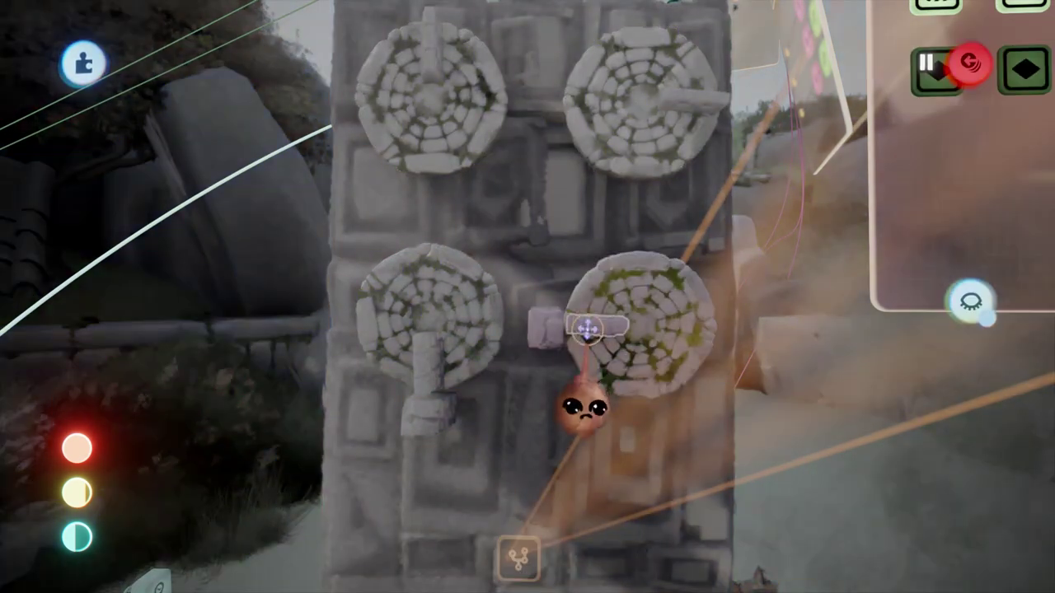
click(448, 291)
key(Escape)
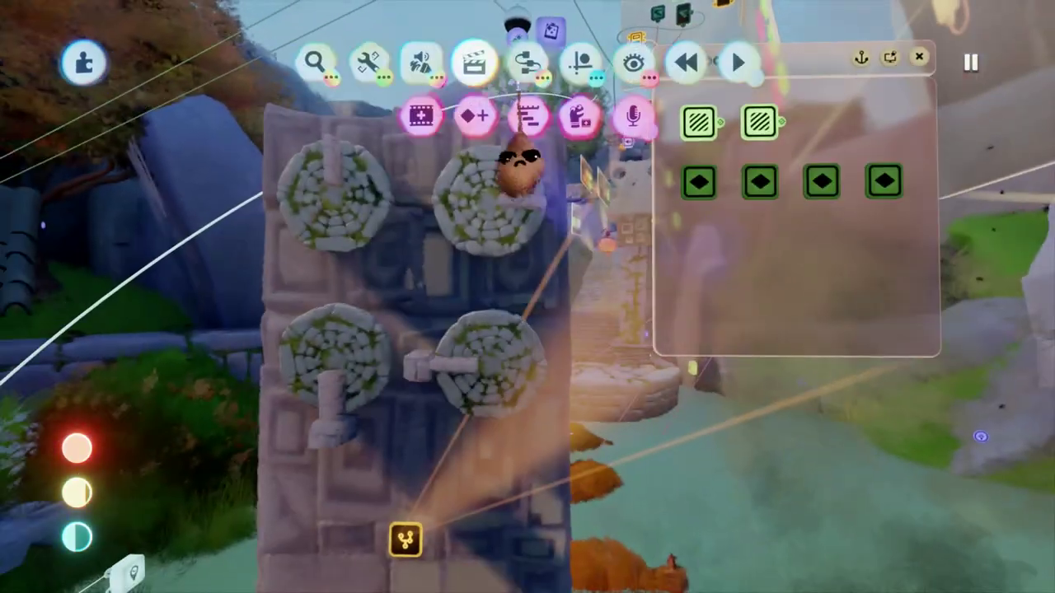
Step: Start a second row in the microchip and record its first two keyframes for the lower-left disc
click(476, 113)
click(699, 243)
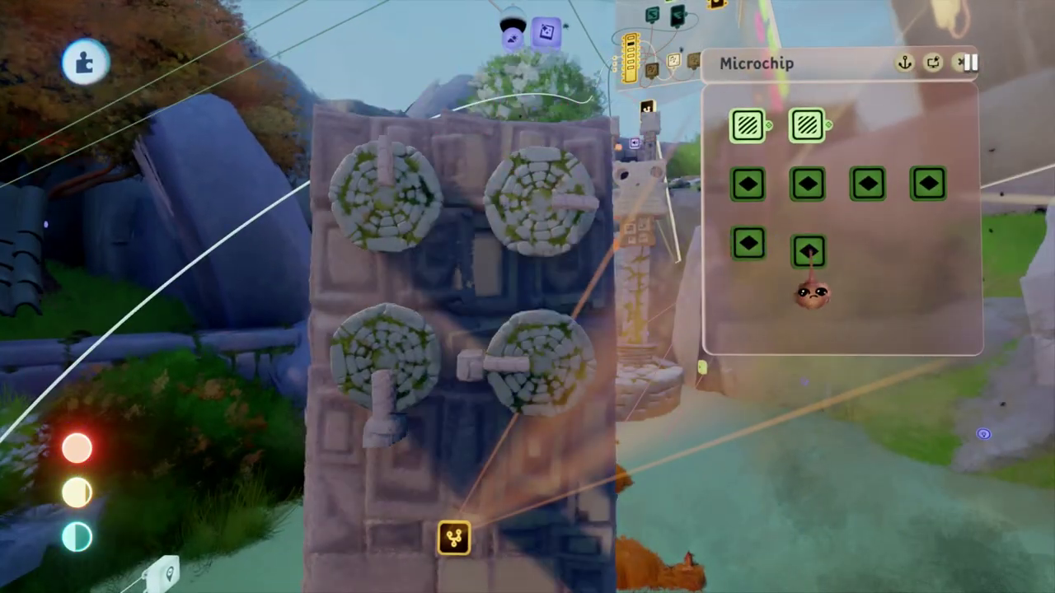
click(807, 249)
drag(522, 372, 527, 371)
click(985, 304)
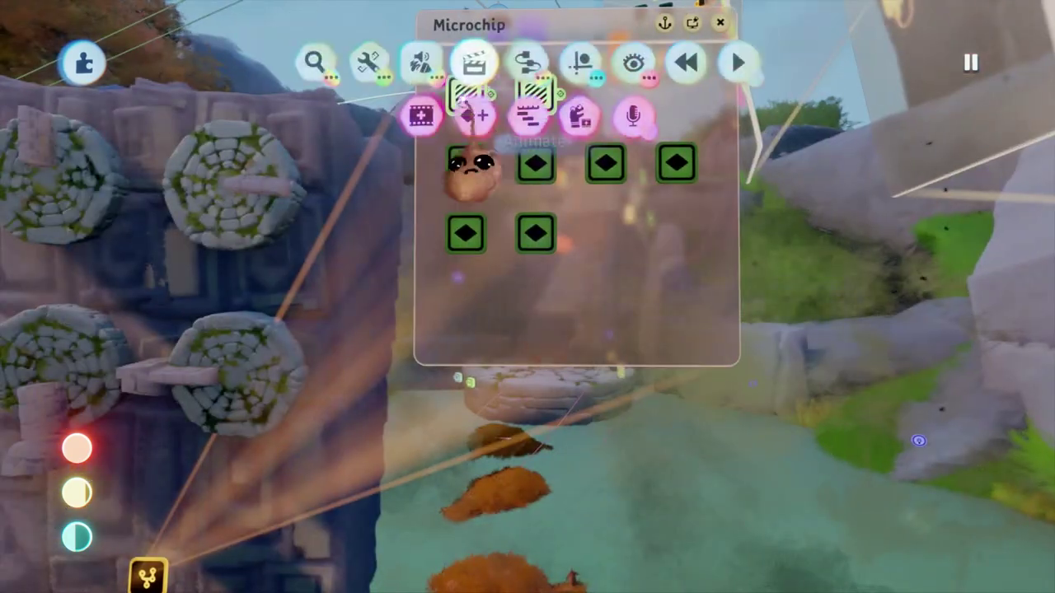
Step: Add the last two keyframes to the second row, turning the lower-left disc's pointer straight up in the third
click(474, 113)
click(836, 231)
drag(458, 371, 457, 370)
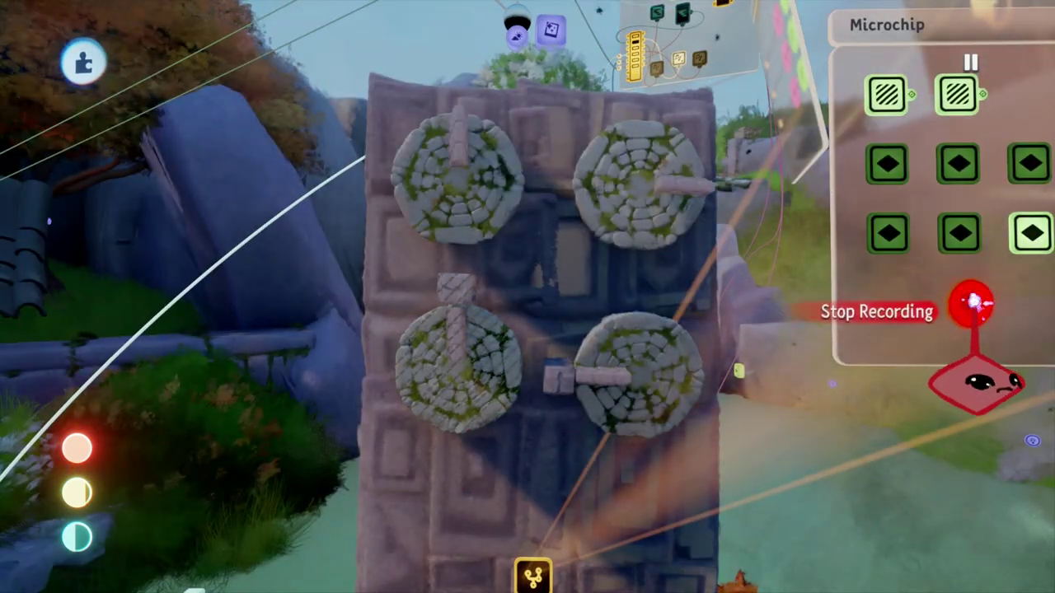
click(974, 303)
click(474, 114)
click(835, 237)
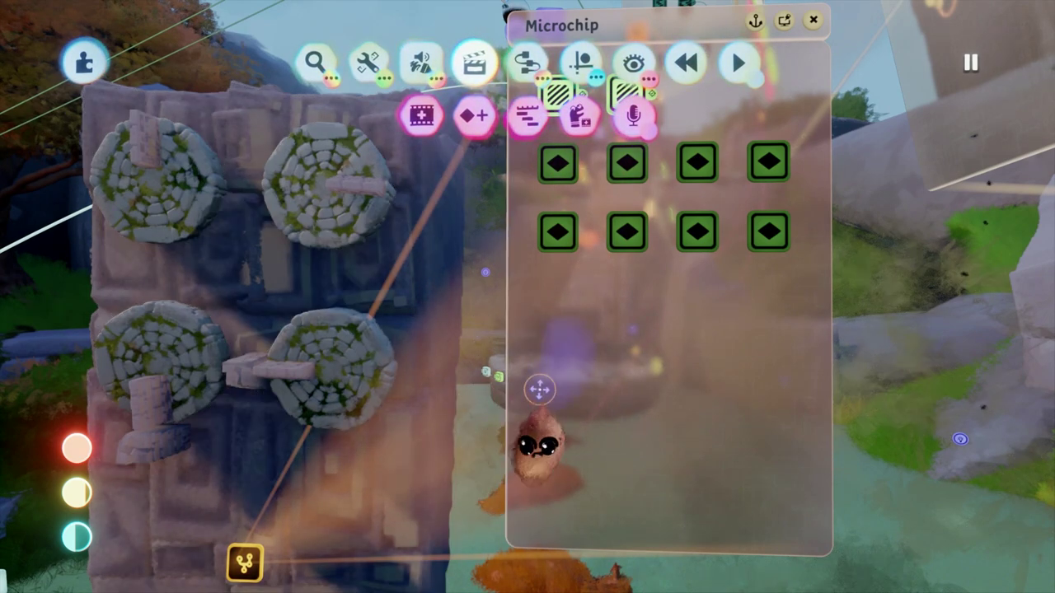
scroll(439, 433, down, 4)
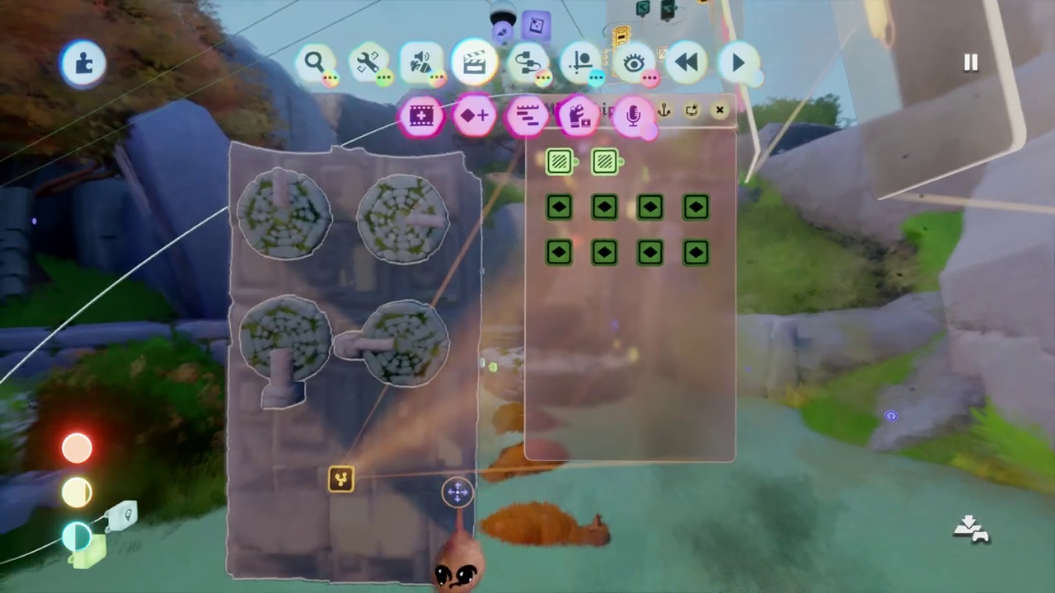
middle_drag(457, 492, 481, 404)
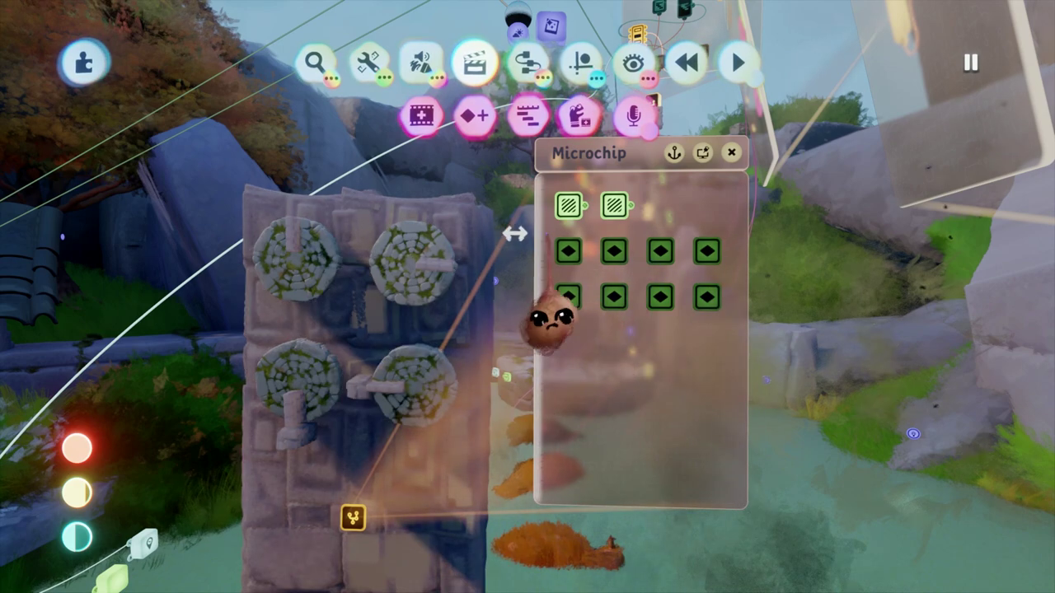
Step: Add a third trigger zone to the microchip beside the two existing ones and adjust its zone properties
click(527, 64)
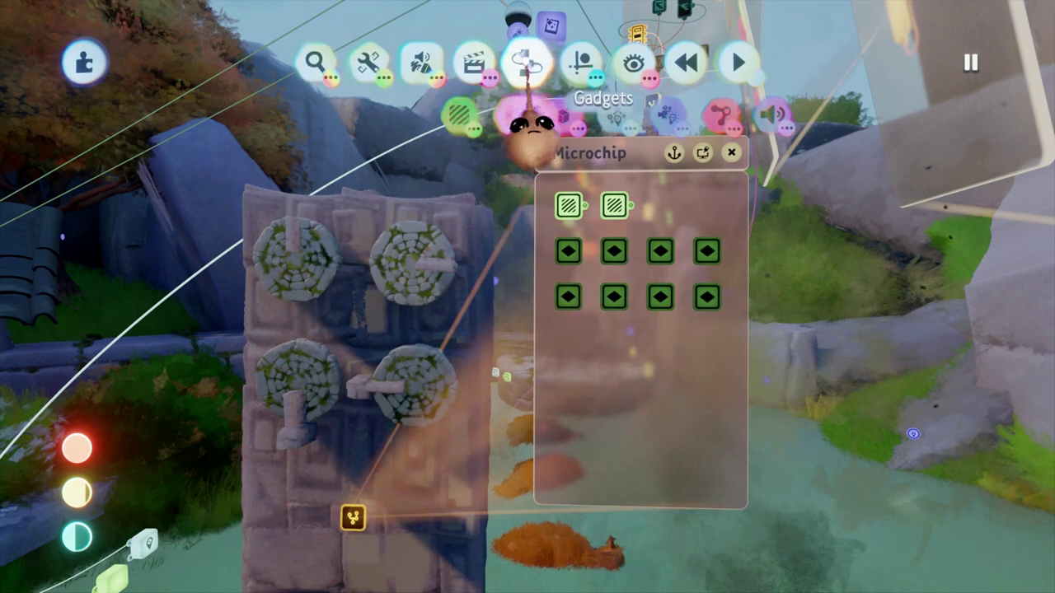
click(468, 118)
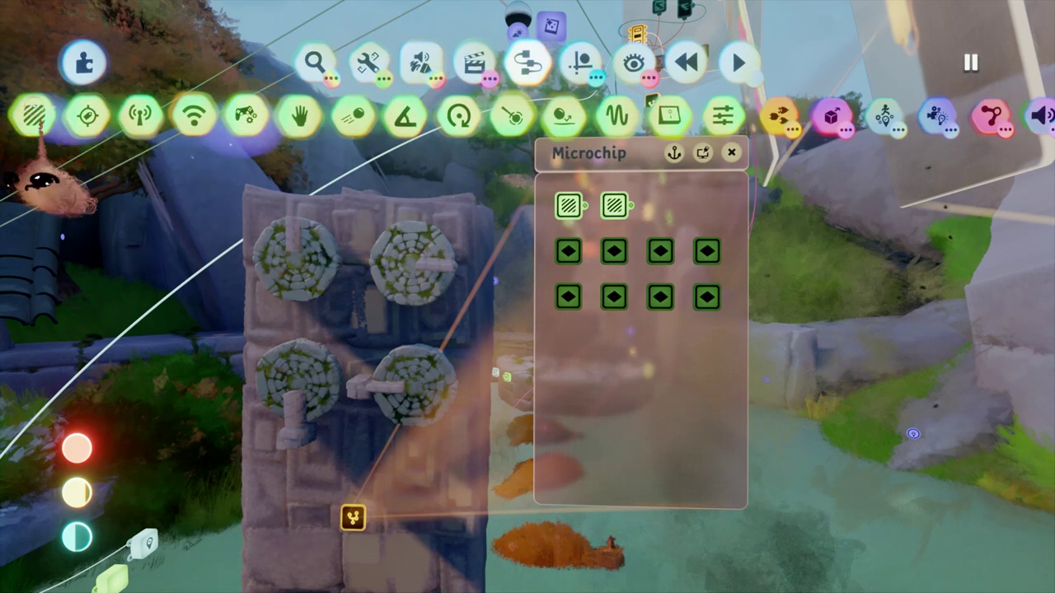
click(36, 115)
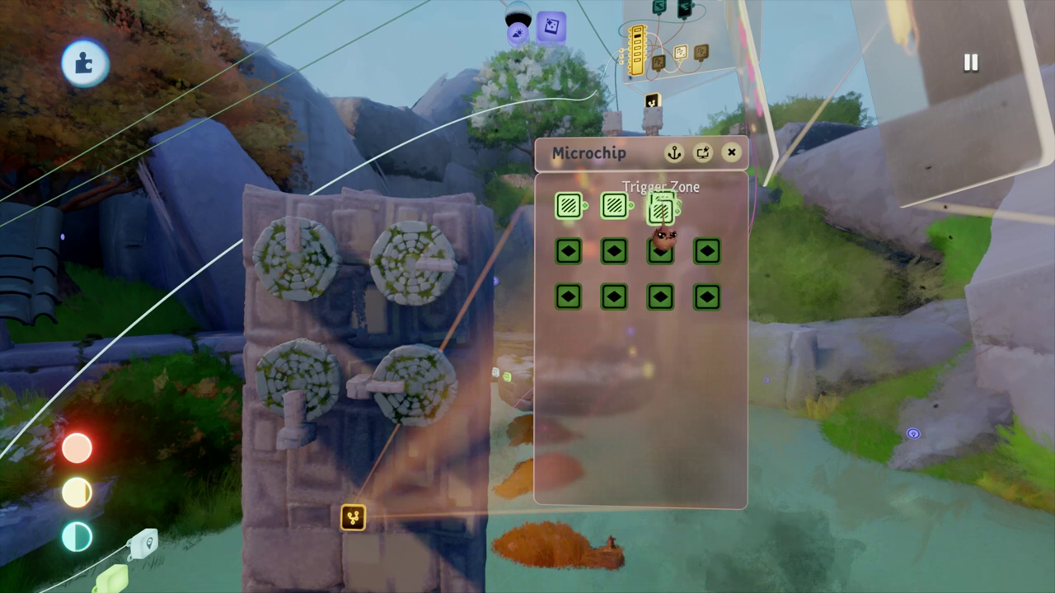
click(663, 241)
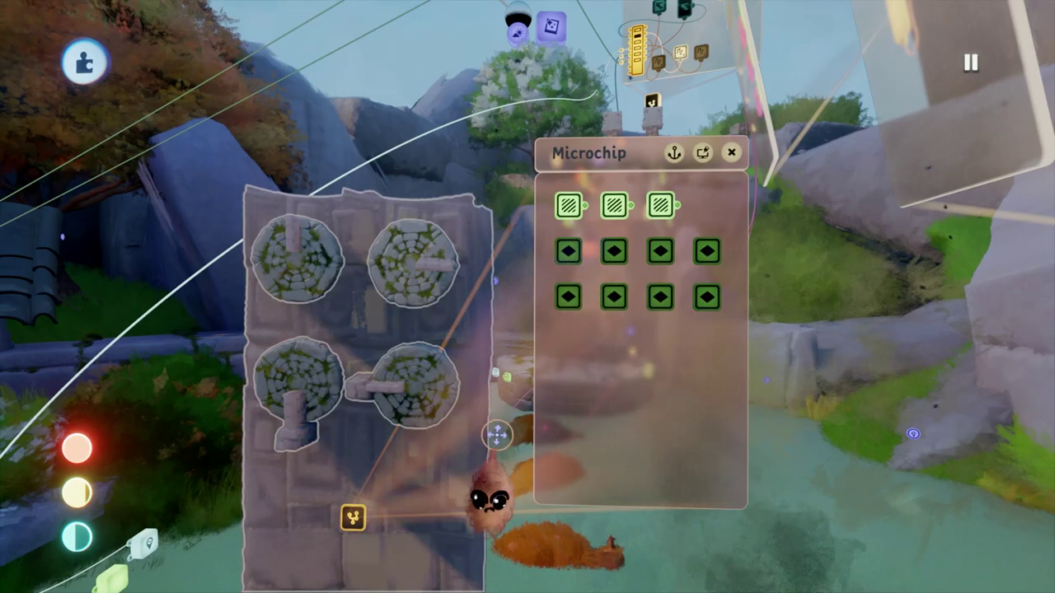
middle_drag(494, 425, 581, 146)
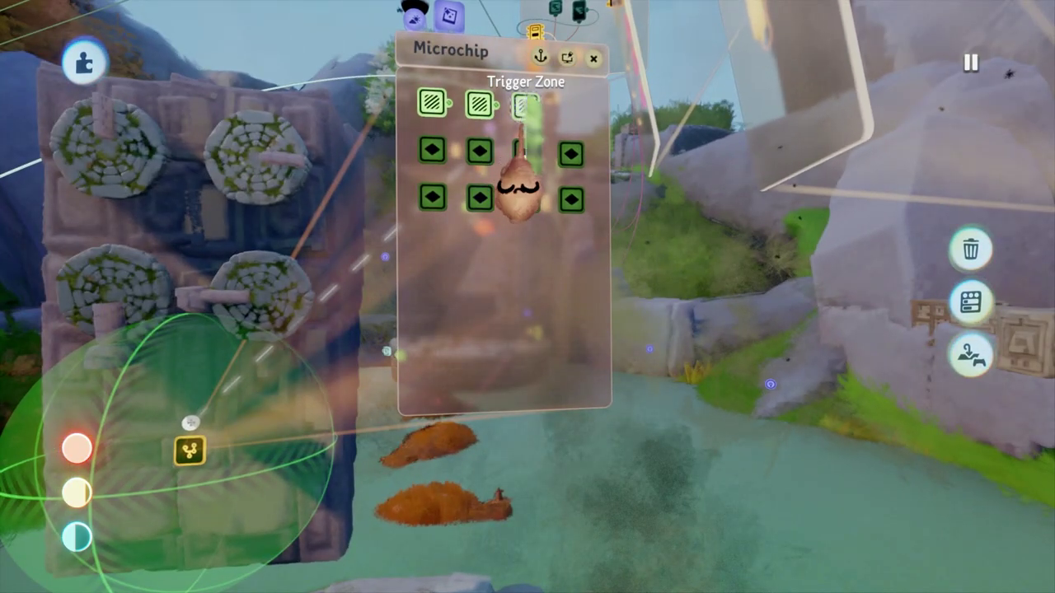
click(524, 105)
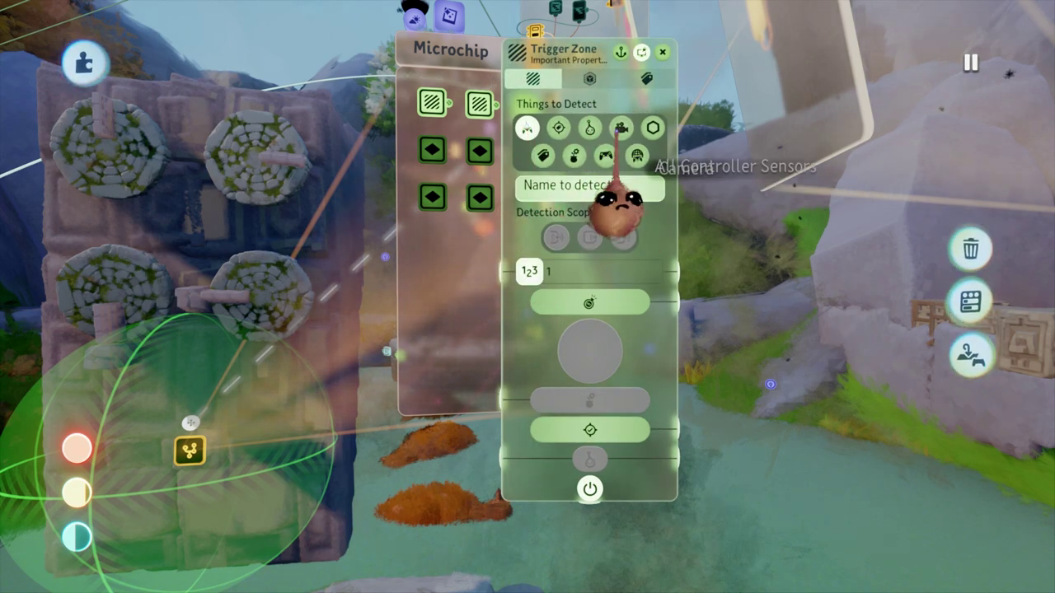
click(590, 79)
click(559, 128)
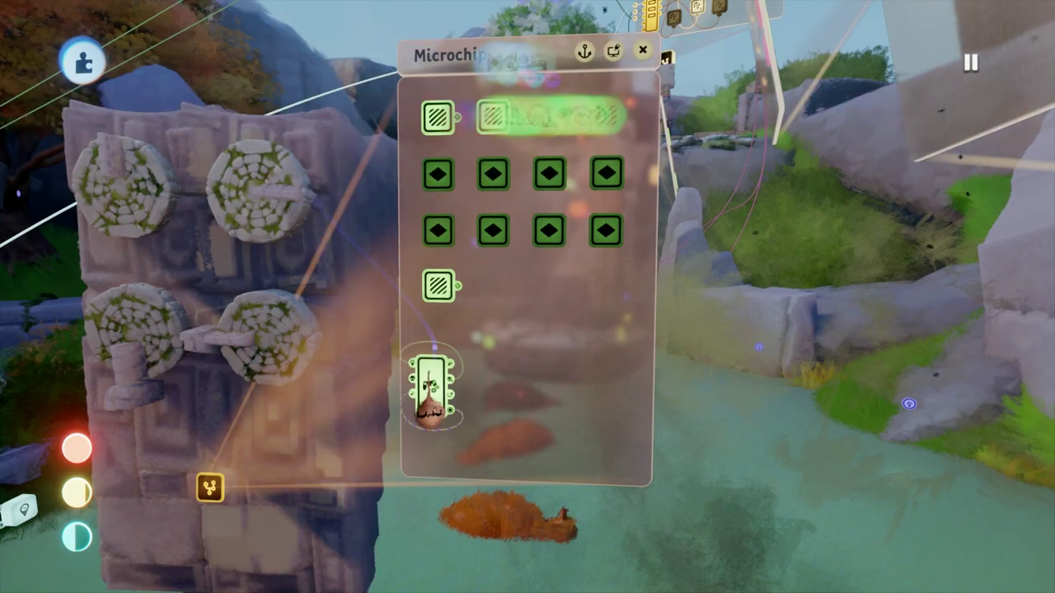
Step: Place a controller sensor beneath the third trigger zone and remove the wire looping between its own ports
click(441, 370)
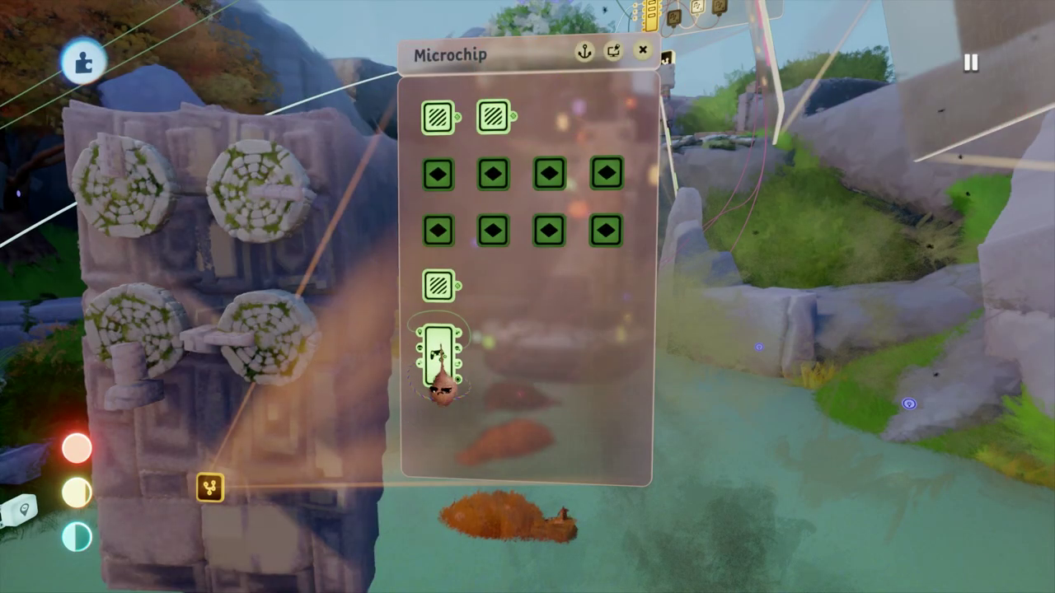
scroll(500, 550, up, 5)
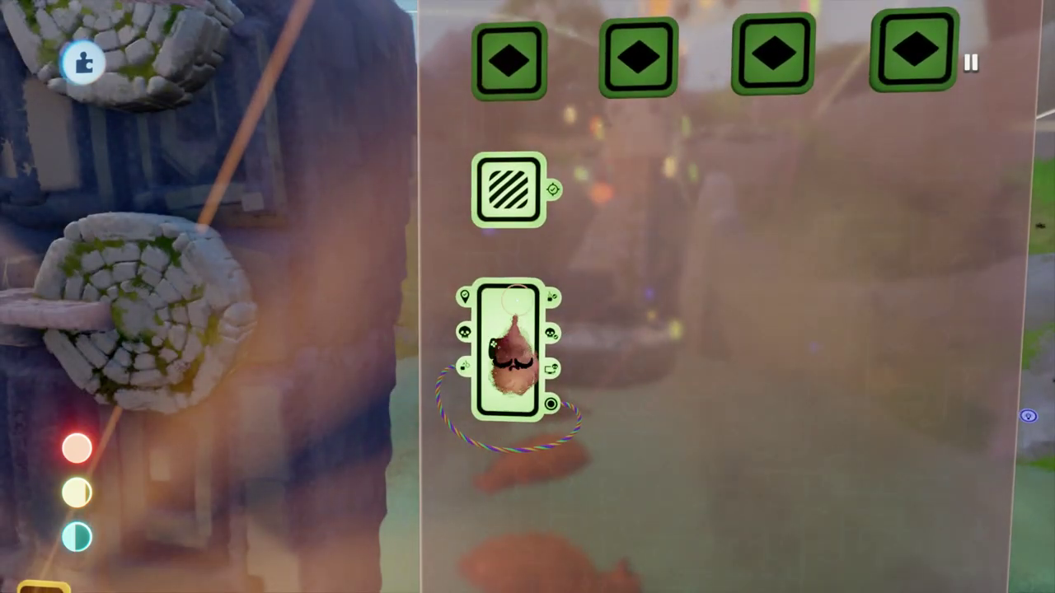
click(504, 453)
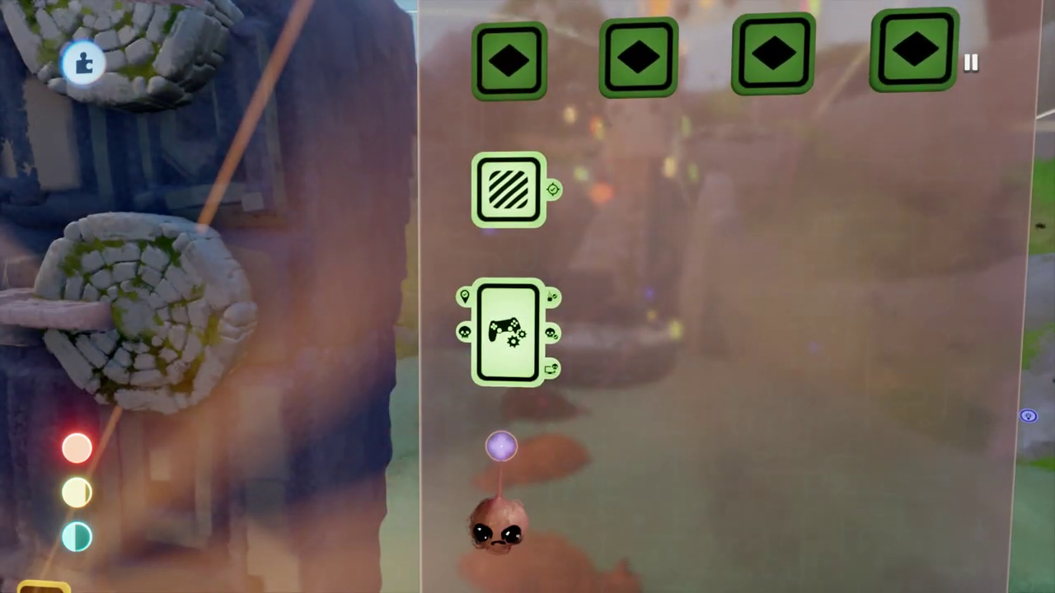
scroll(540, 448, down, 2)
scroll(534, 396, up, 4)
scroll(536, 352, down, 5)
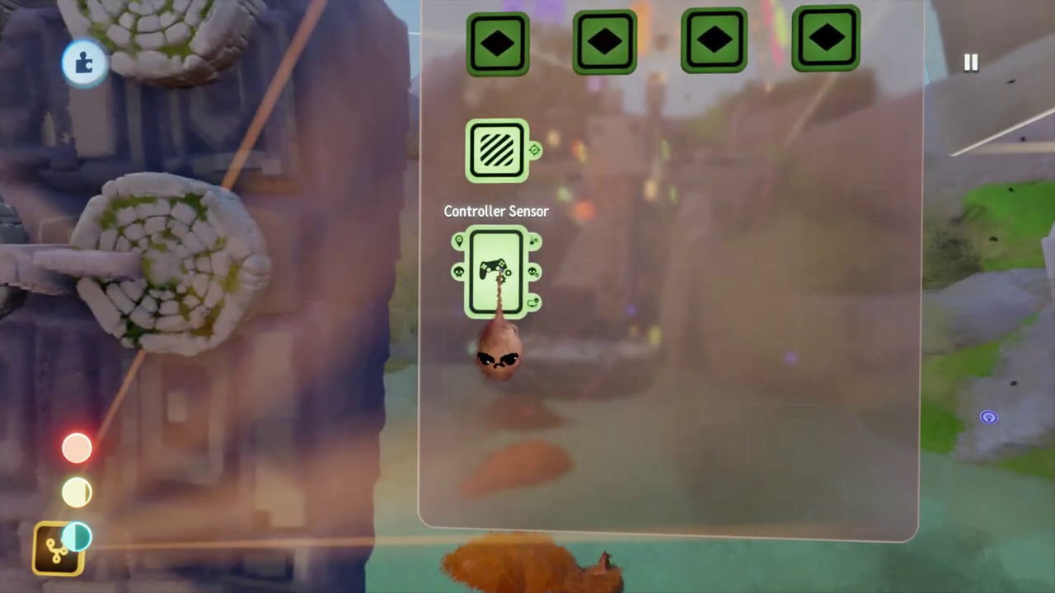
click(534, 280)
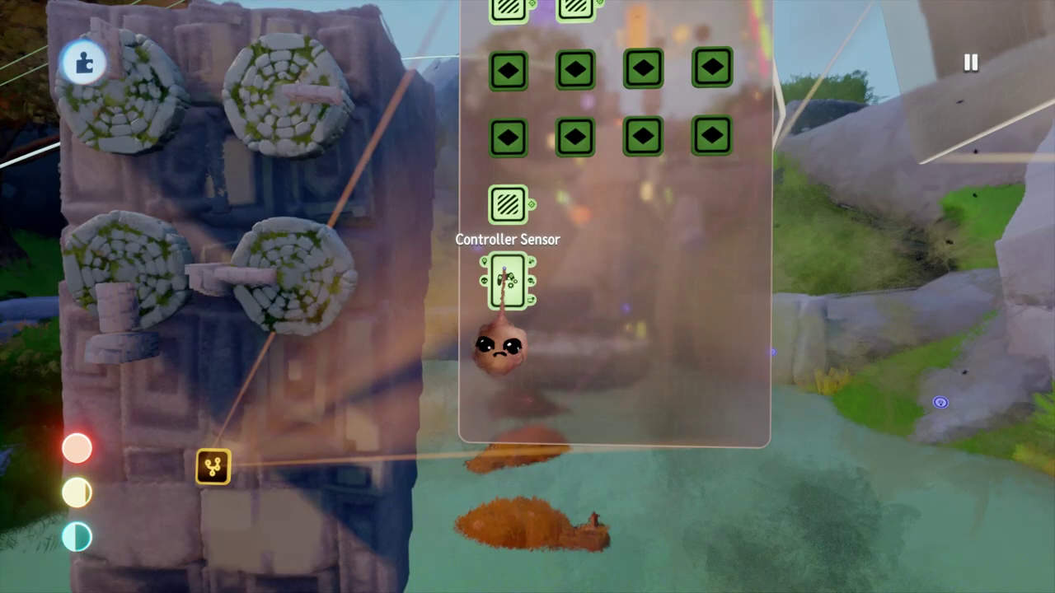
Step: Wire the third trigger zone's Detected output to the controller sensor's Power input
click(504, 278)
drag(560, 106, 734, 60)
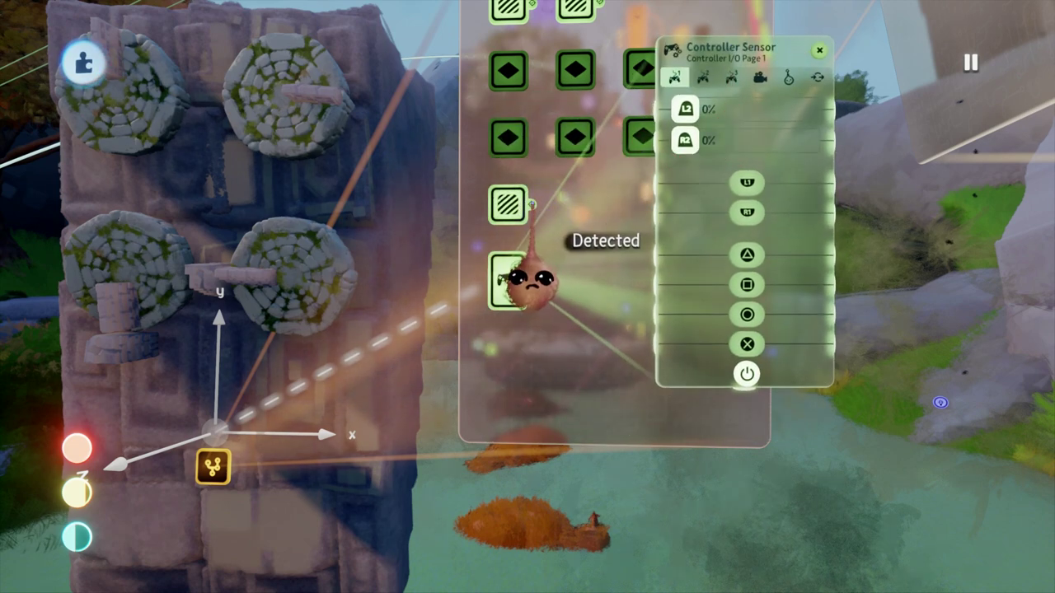
drag(532, 205, 747, 396)
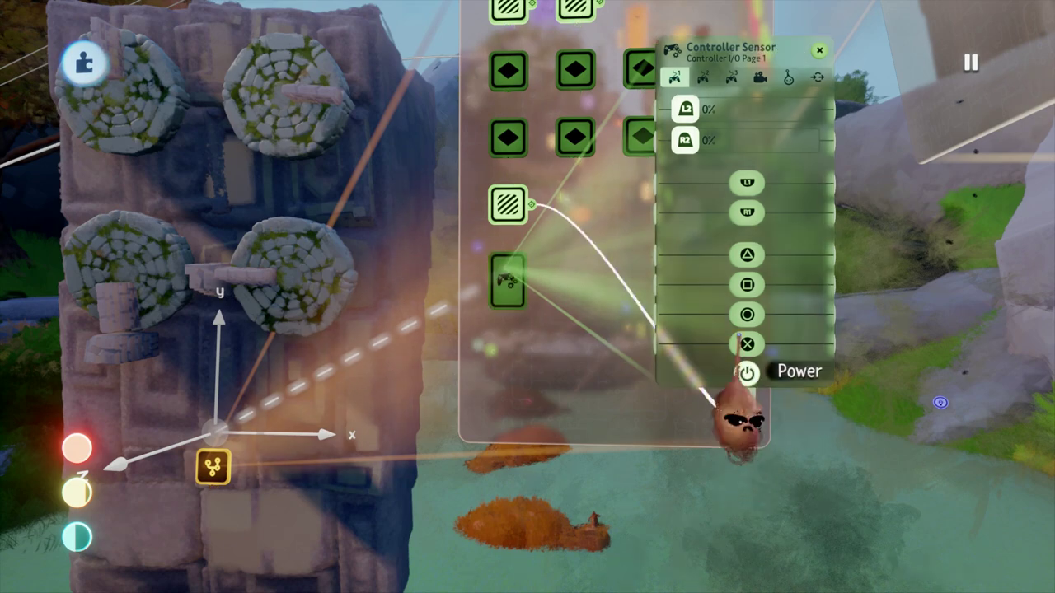
key(Escape)
middle_drag(559, 348, 561, 255)
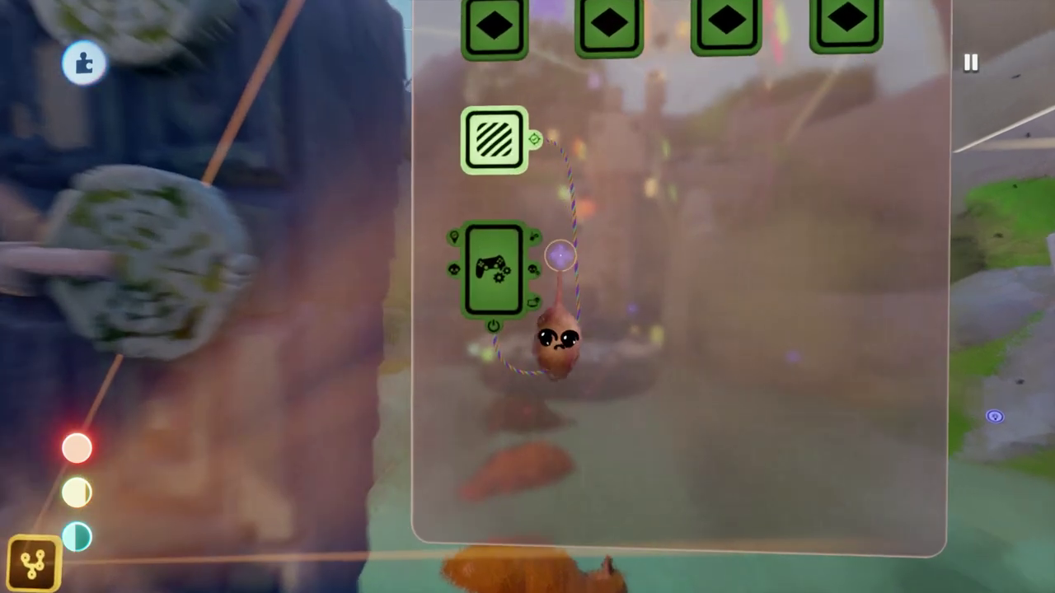
Step: Set the controller sensor's Possession Mode to Remote Controllable
click(513, 284)
click(596, 203)
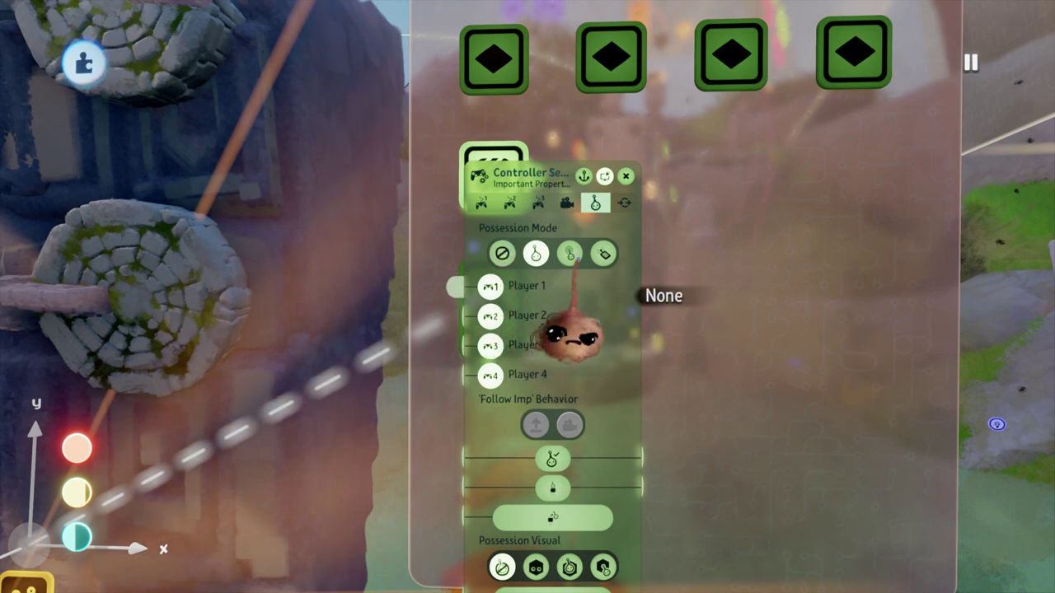
click(604, 254)
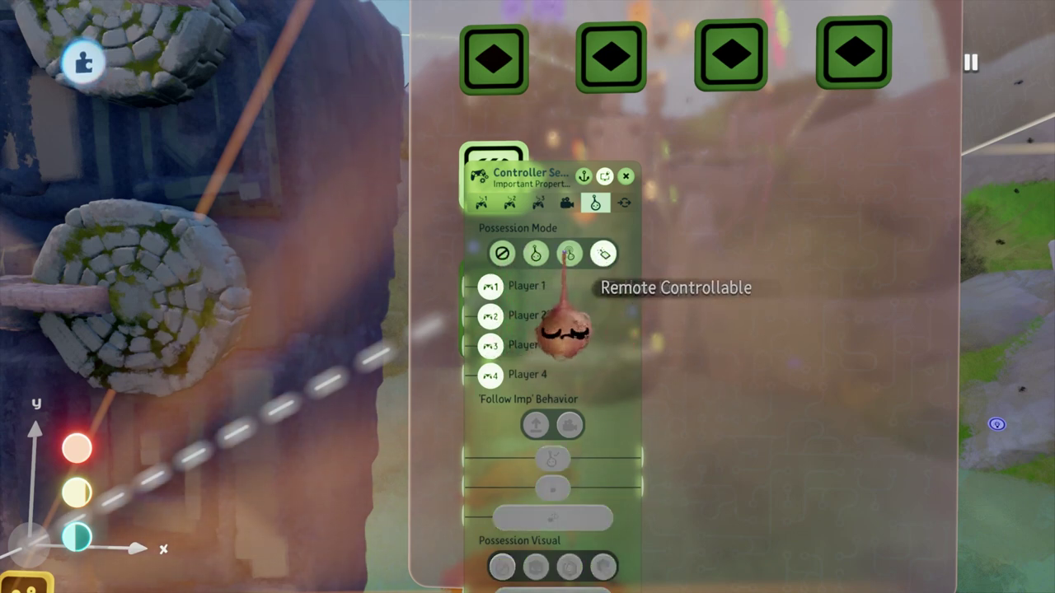
scroll(497, 360, down, 2)
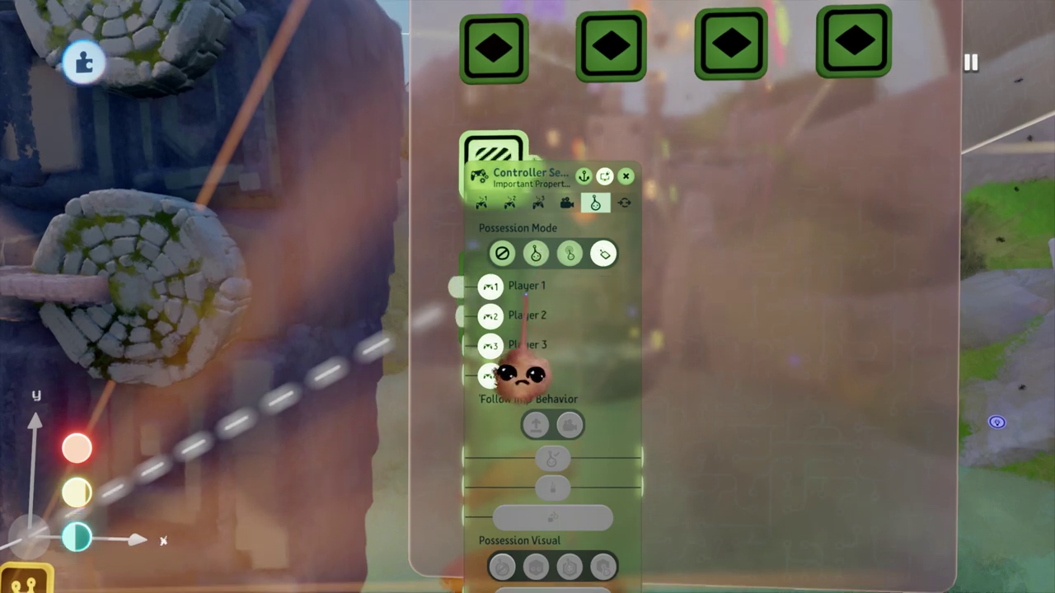
drag(542, 175, 674, 10)
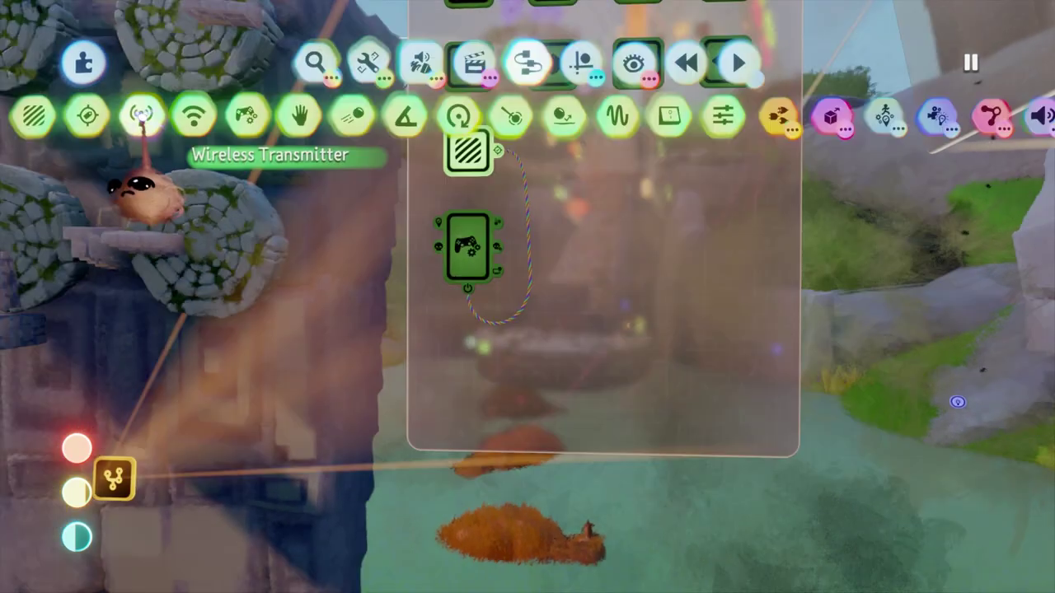
Step: Place a wireless transmitter beside the third trigger zone and rename it Disable
click(154, 117)
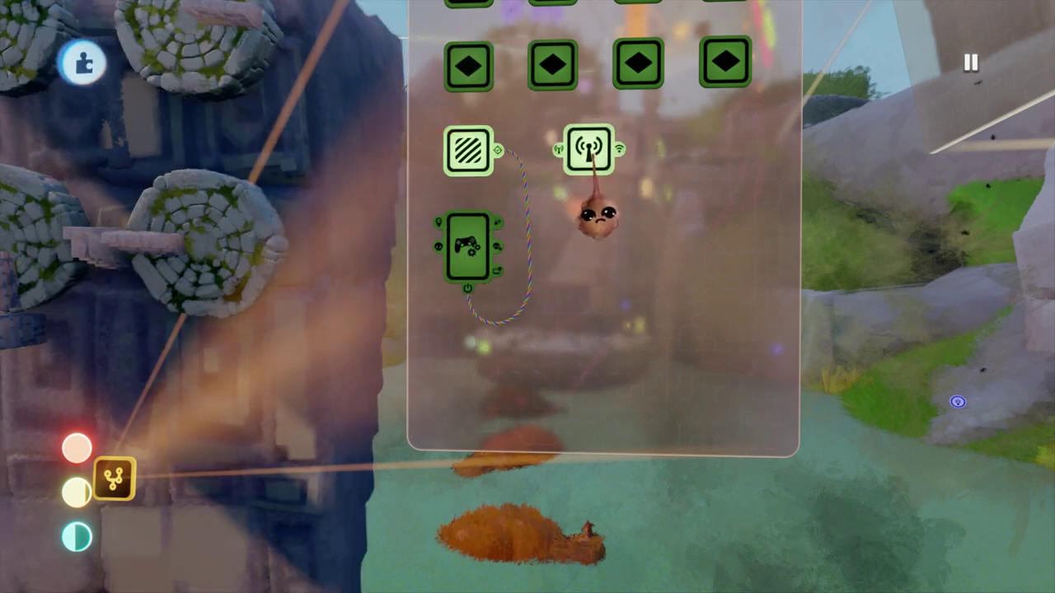
key(Escape)
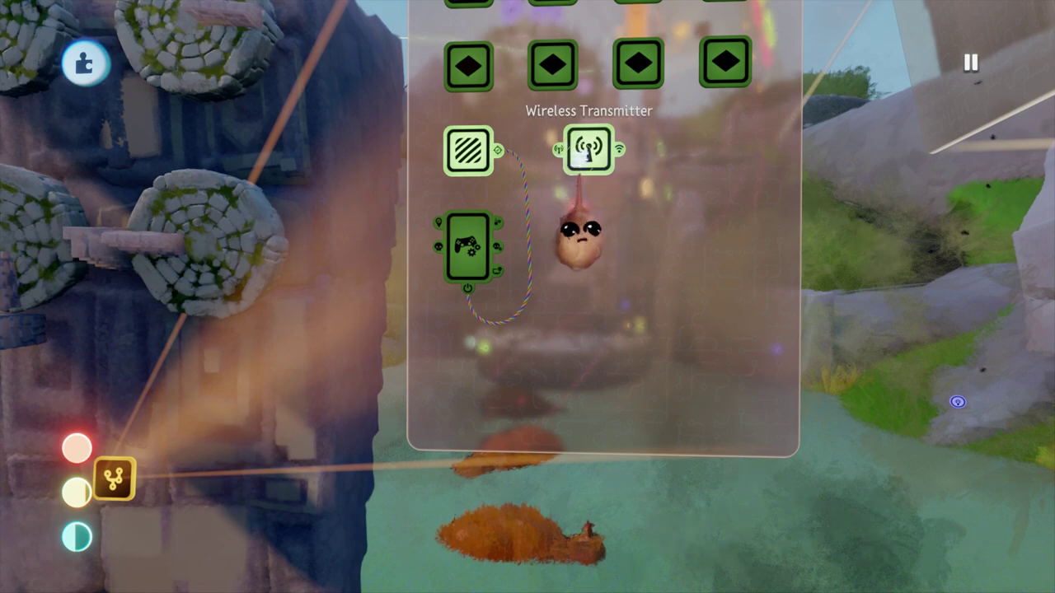
click(585, 152)
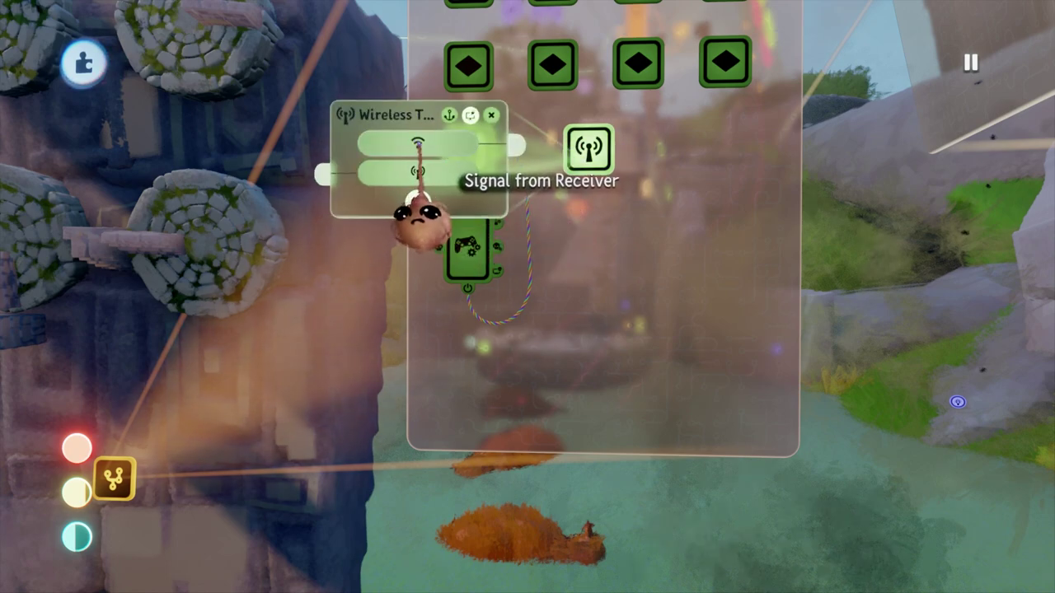
click(408, 116)
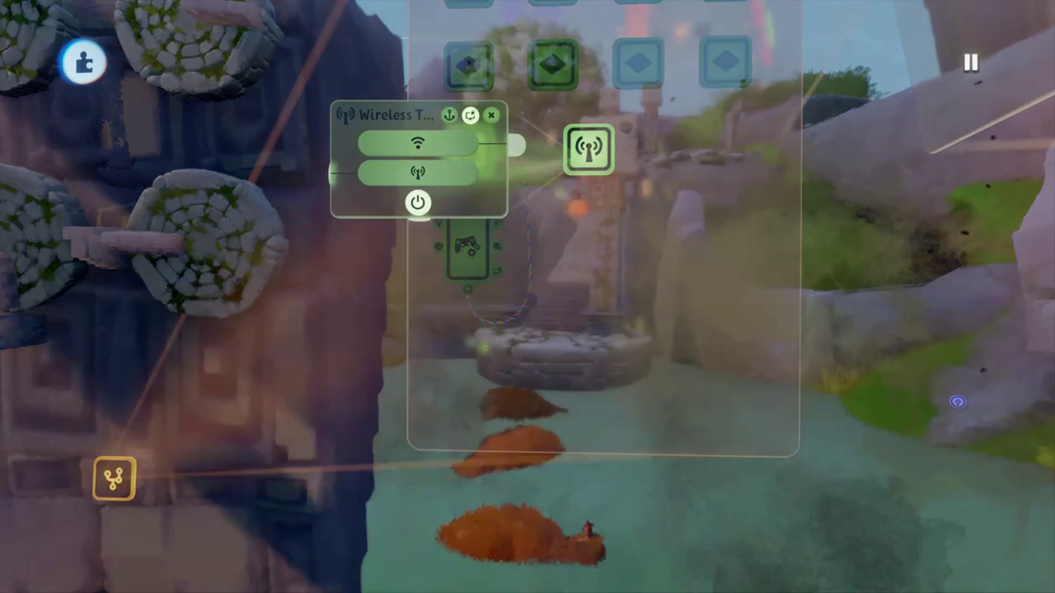
text(Di)
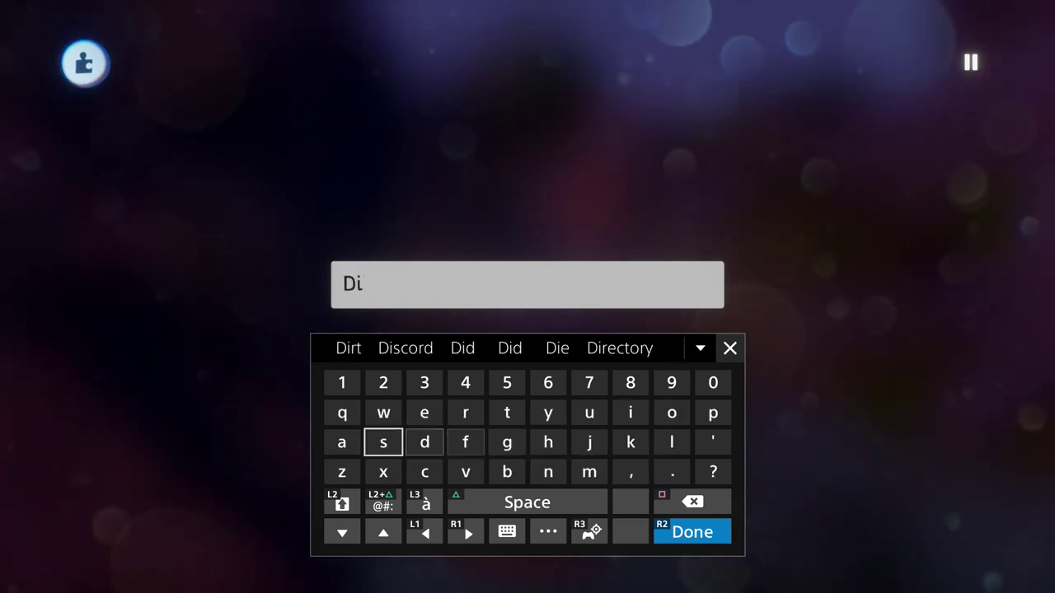
text(sable)
key(Return)
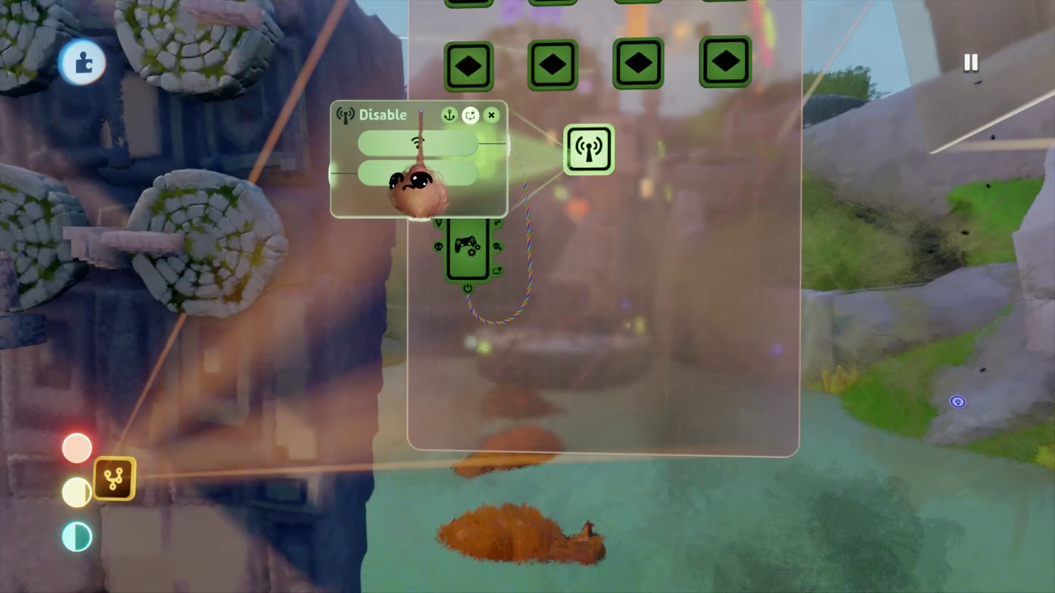
key(Escape)
Step: Add a wireless receiver to the character's logic microchip, directly beneath its existing wireless receiver
key(Tab)
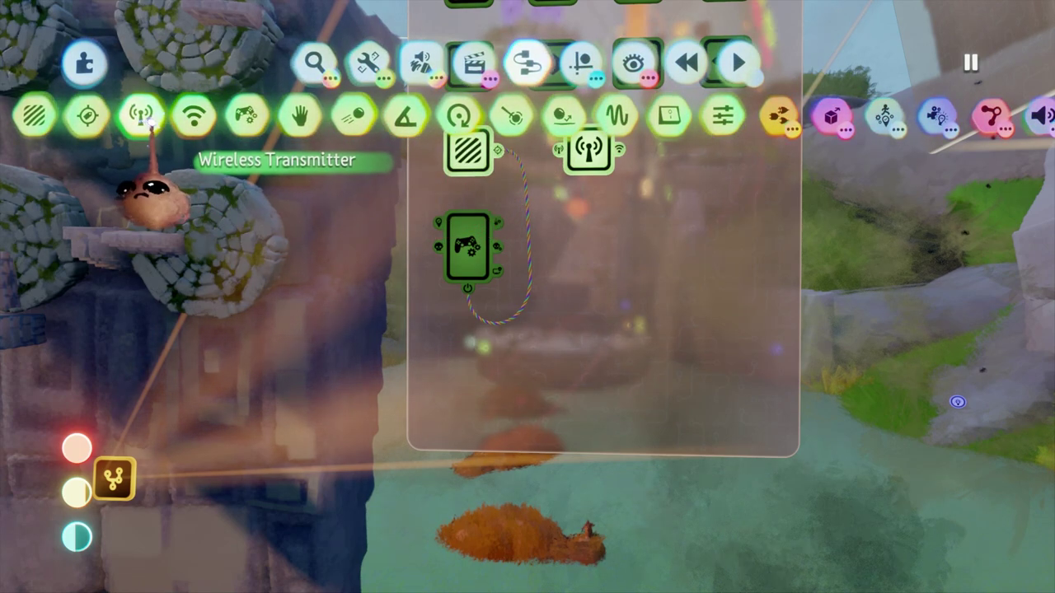
scroll(527, 177, up, 1)
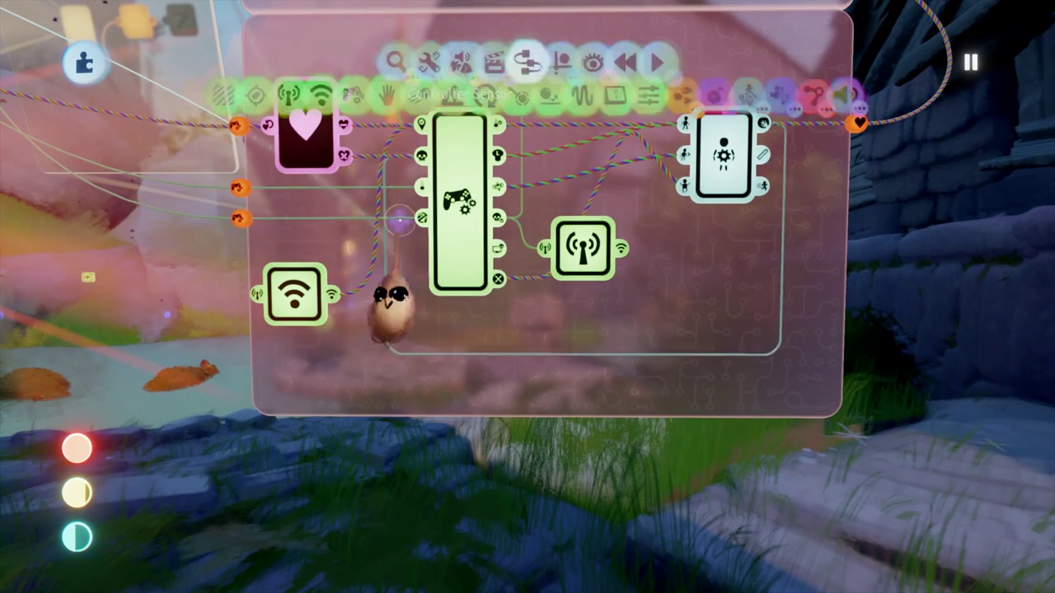
click(195, 114)
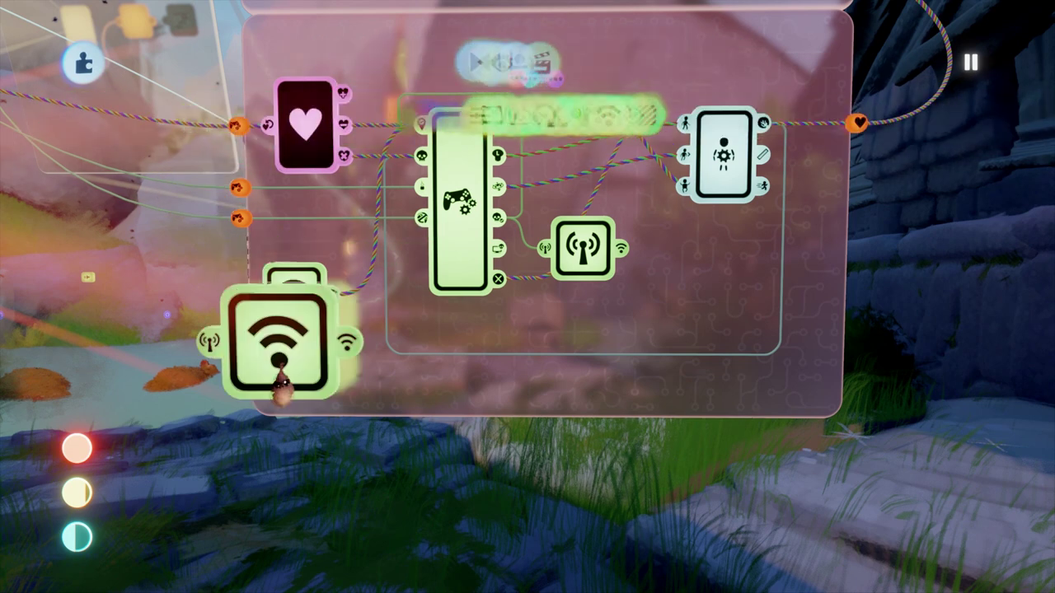
click(295, 361)
key(Escape)
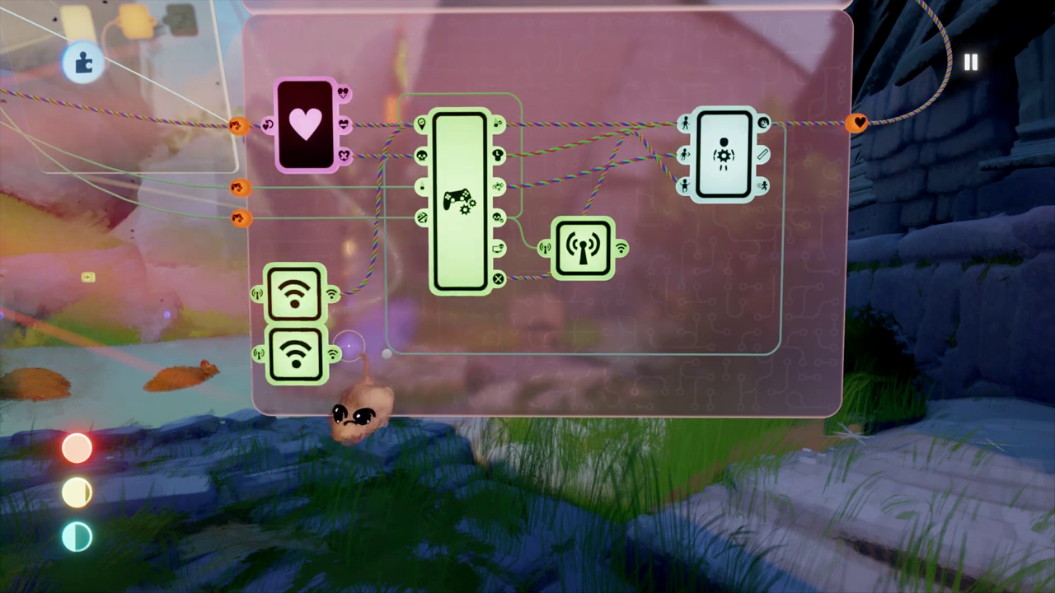
Step: Set the new wireless receiver's transmitter name to Disable
click(299, 426)
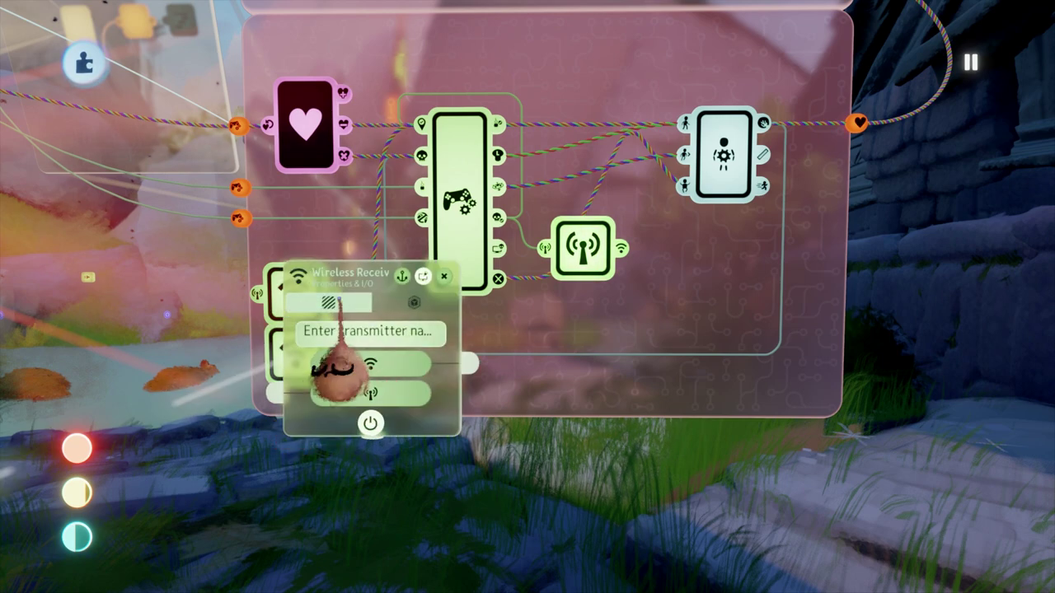
click(360, 331)
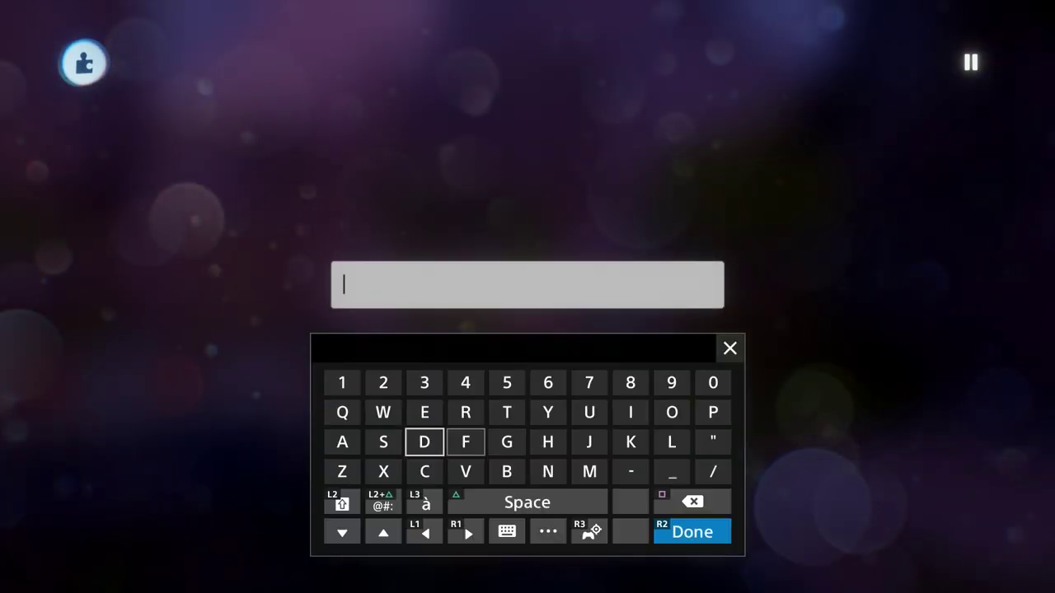
text(D)
text(isable)
key(Return)
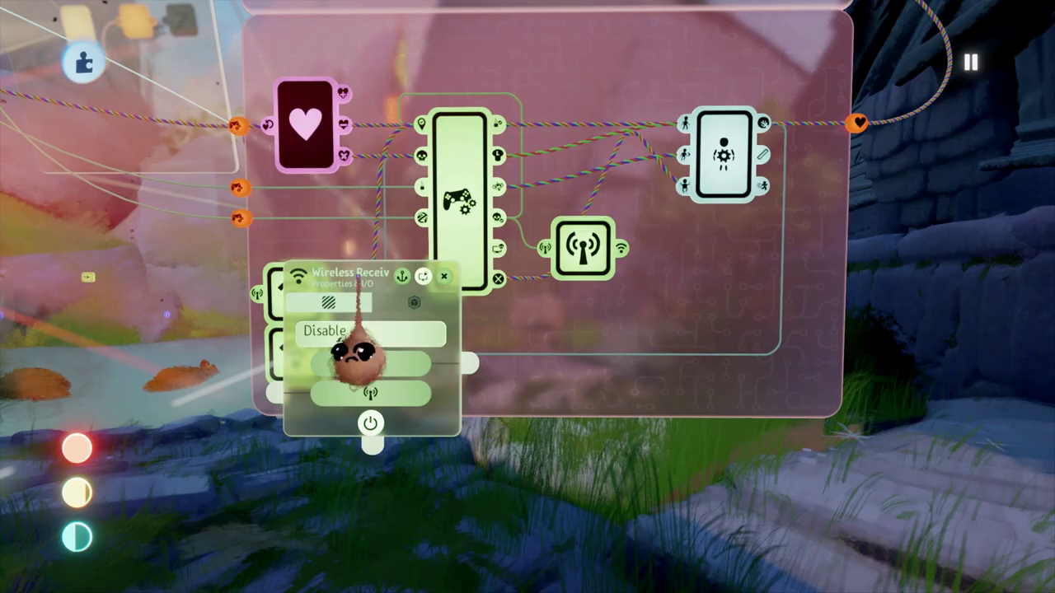
key(Escape)
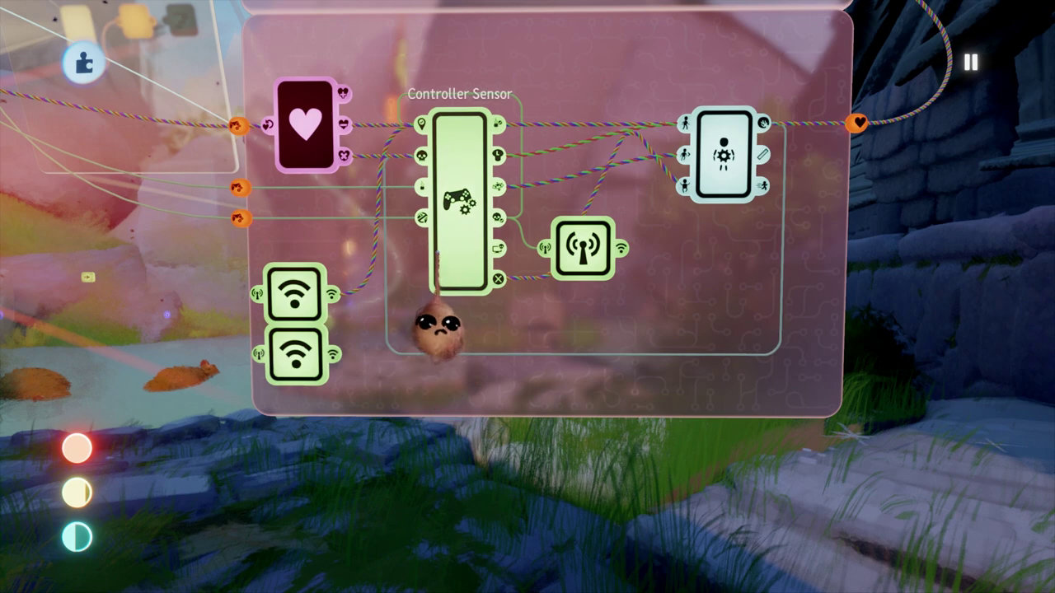
Step: Place a NOT gate beside the Disable receiver, wire the receiver into its input and its output to the controller sensor's power
key(Tab)
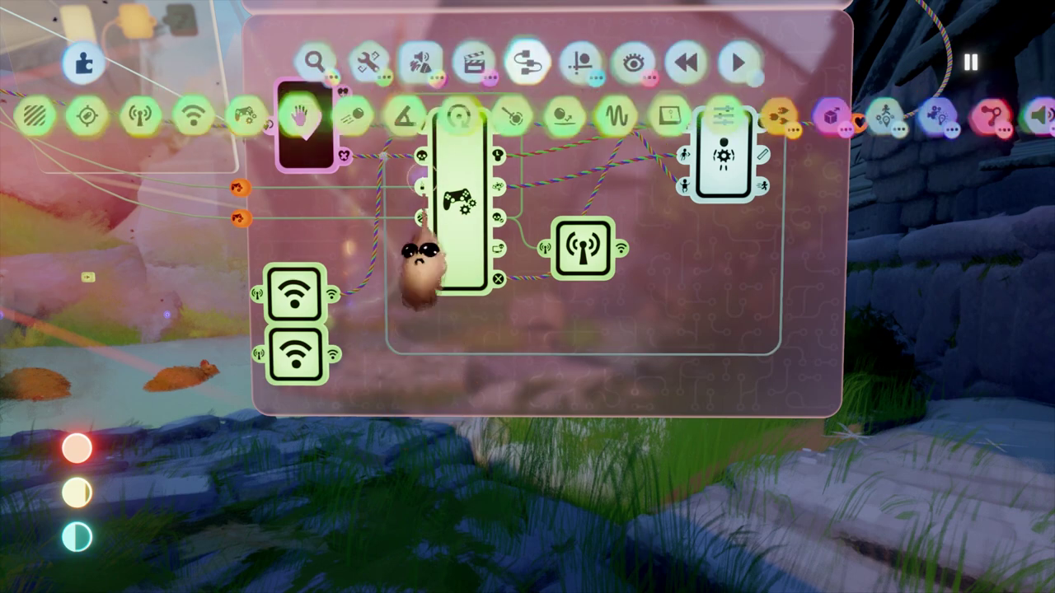
click(773, 113)
click(774, 183)
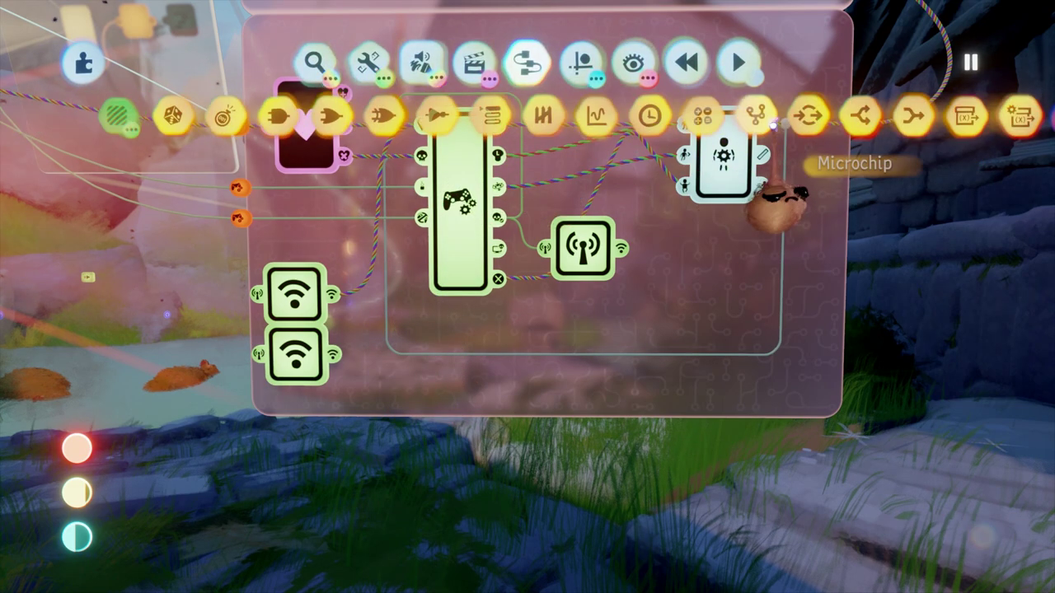
click(432, 120)
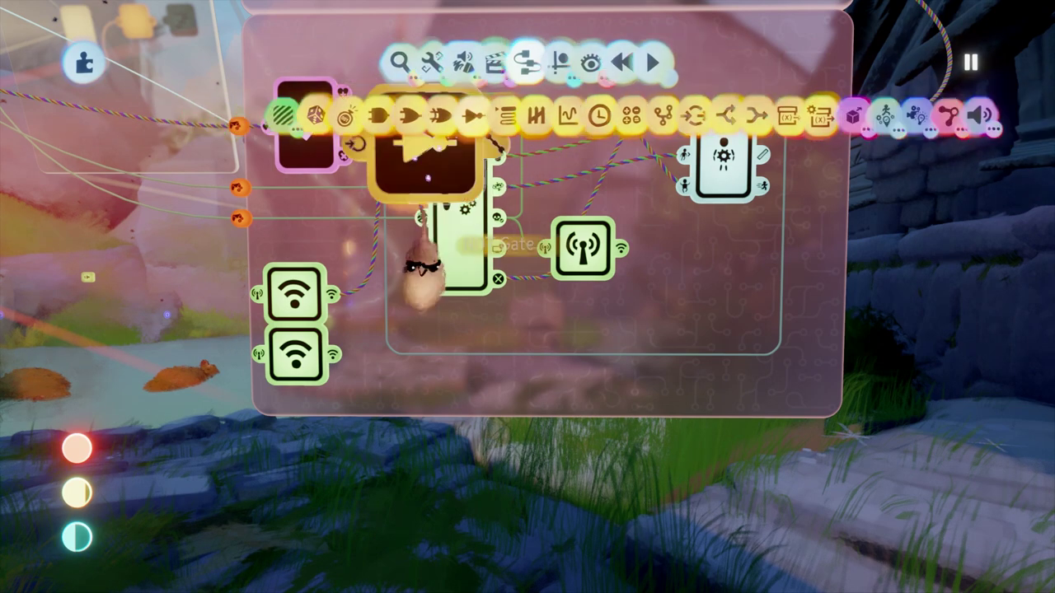
click(402, 355)
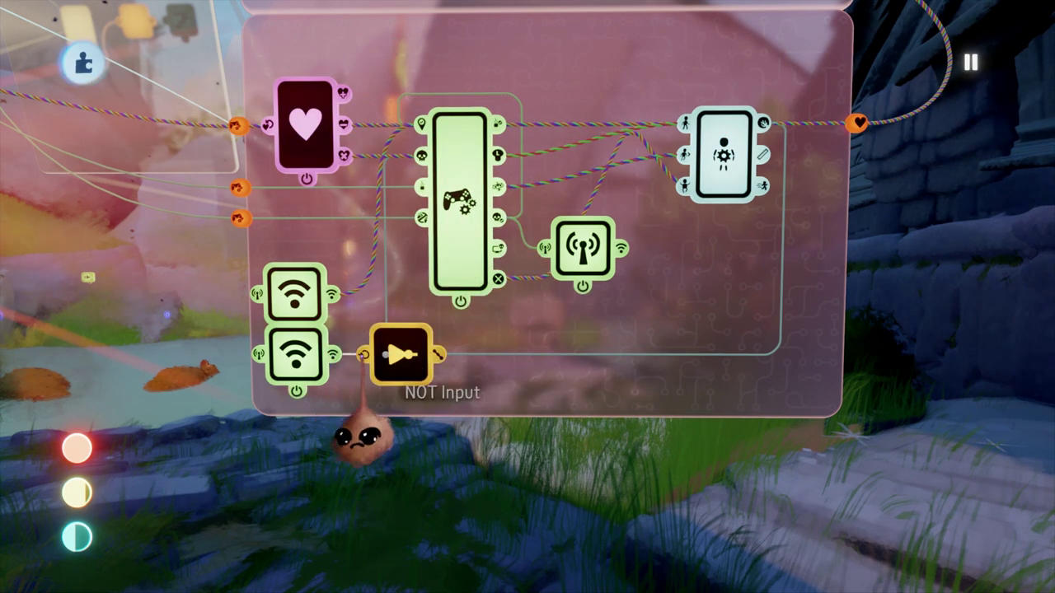
drag(437, 420, 455, 364)
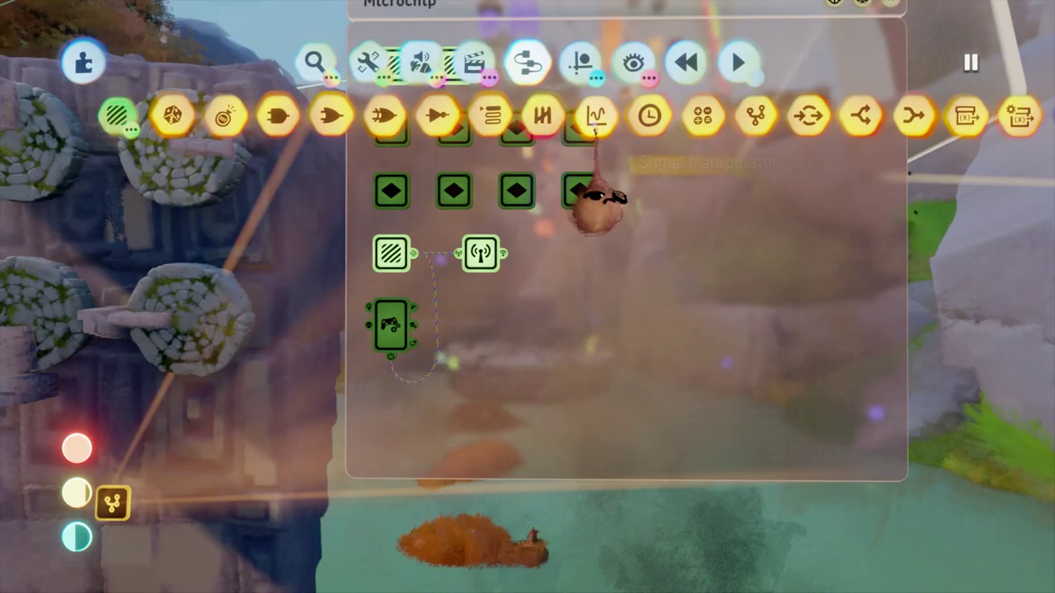
Step: Place a selector beside the controller sensor in the dial microchip and clone it into two more selectors, one above the other
click(489, 115)
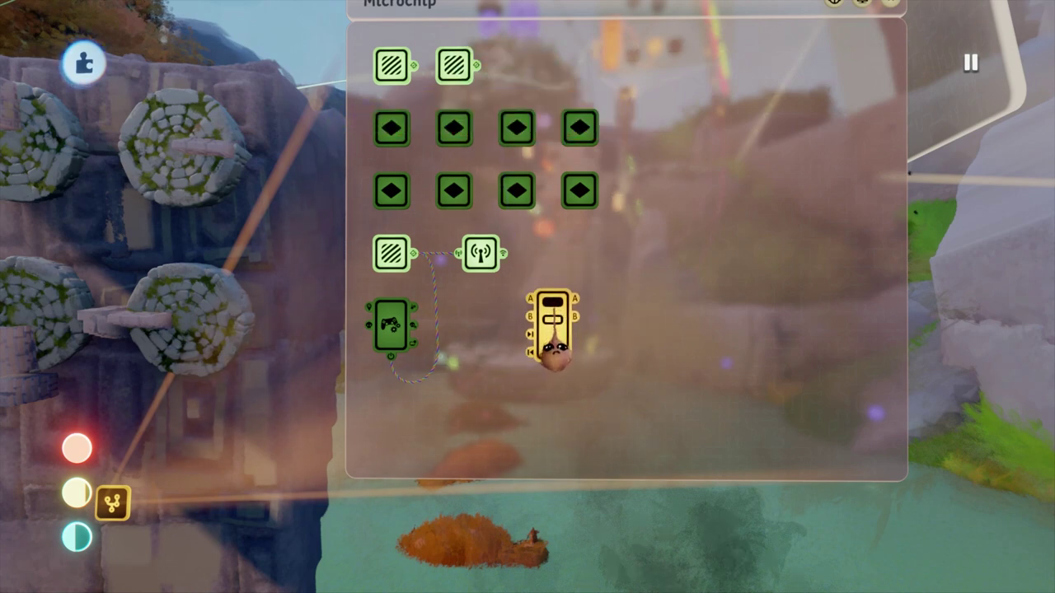
drag(667, 317, 740, 379)
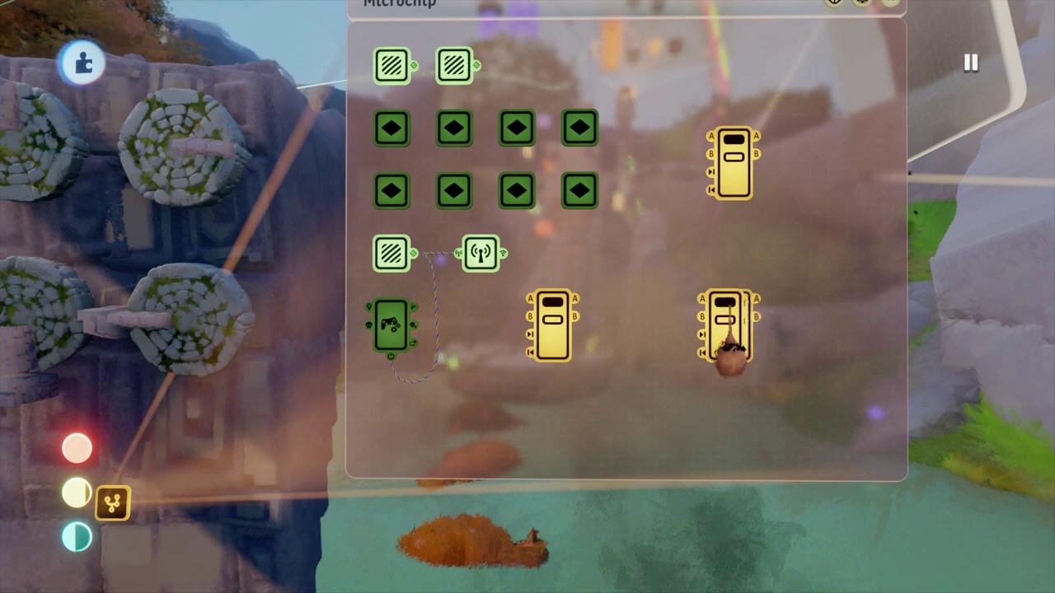
key(ctrl+z)
scroll(546, 492, up, 4)
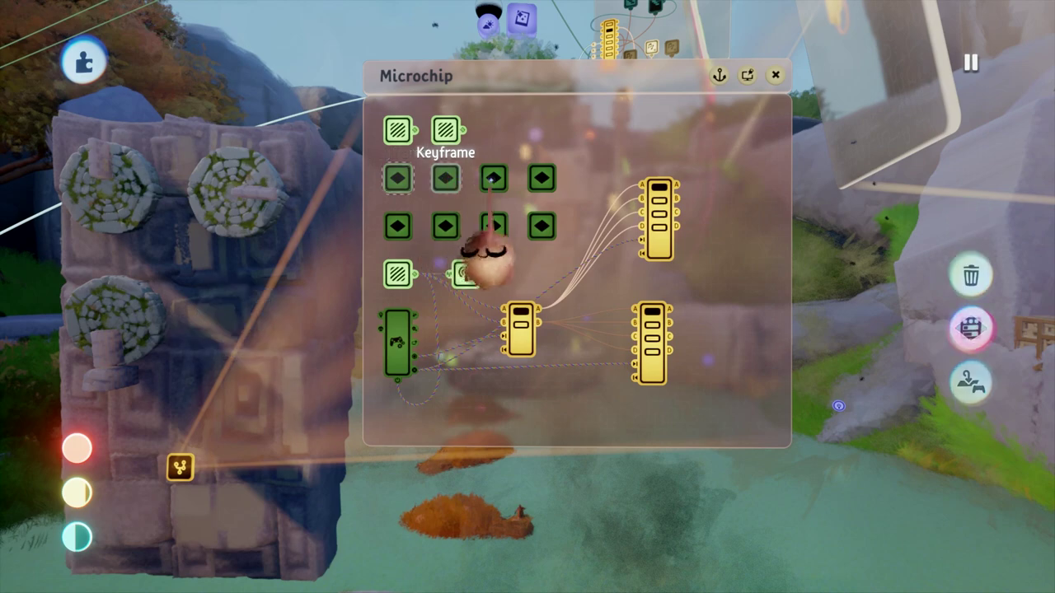
Step: Select the four keyframes of the upper row, move them beside the lower four-output selector and widen the microchip to contain them
click(493, 178)
click(541, 180)
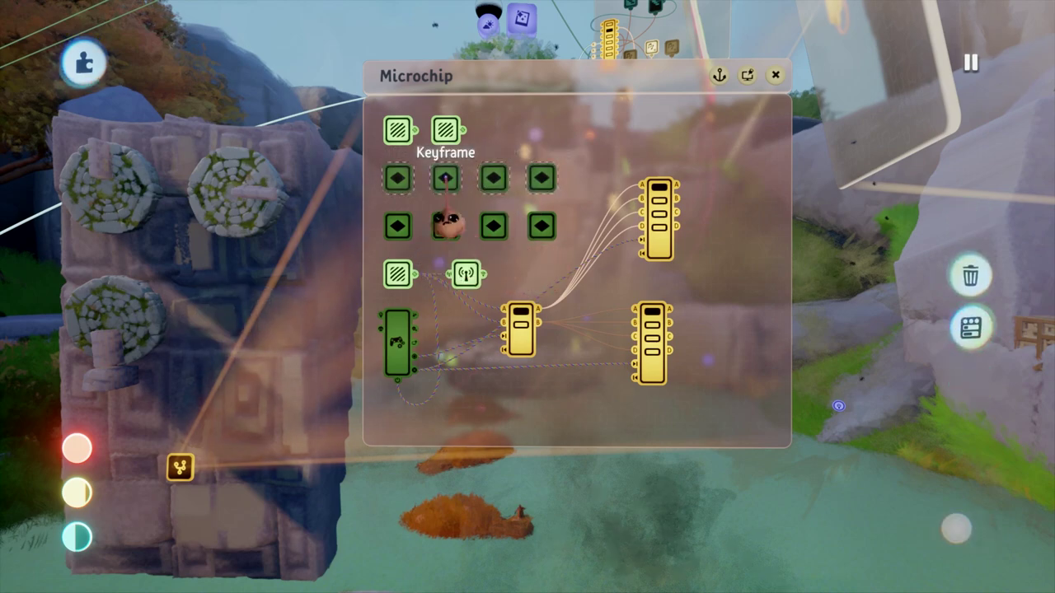
drag(446, 178, 455, 302)
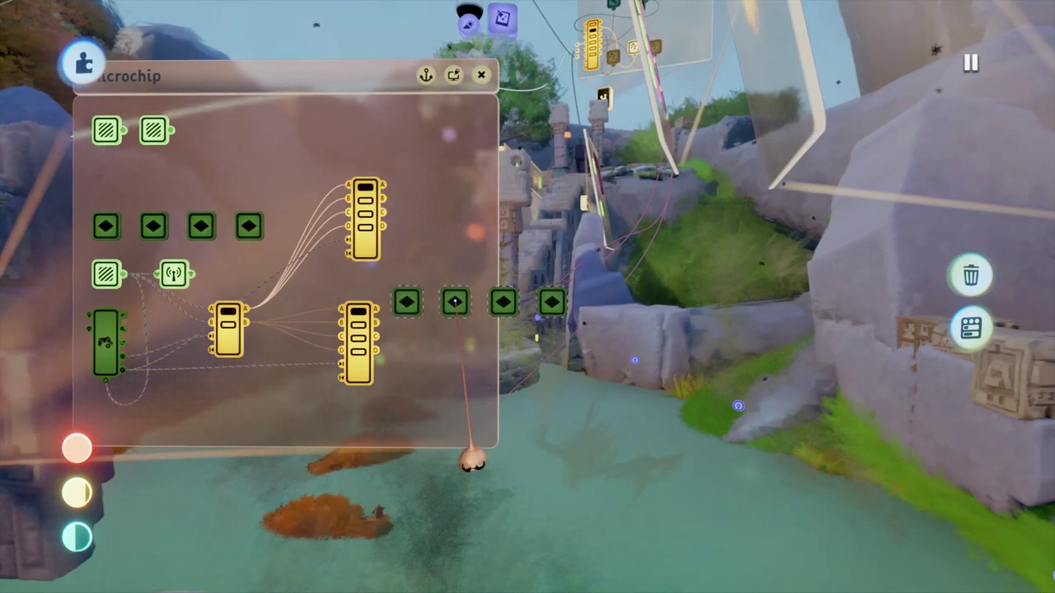
click(471, 420)
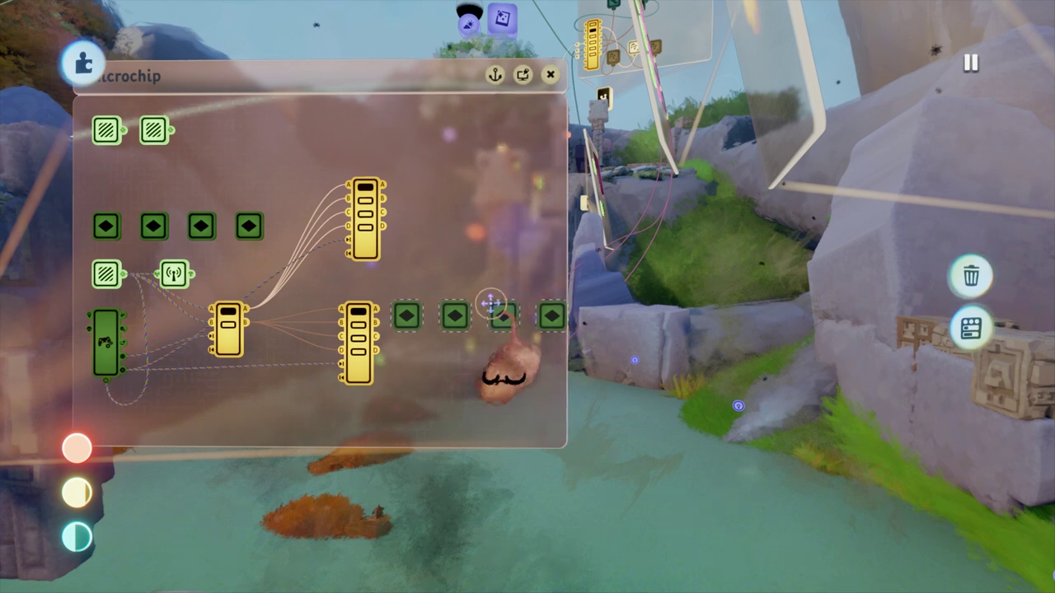
Step: Arrange the four moved keyframes in a descending diagonal beside the lower four-output selector
scroll(492, 304, up, 5)
drag(464, 304, 425, 461)
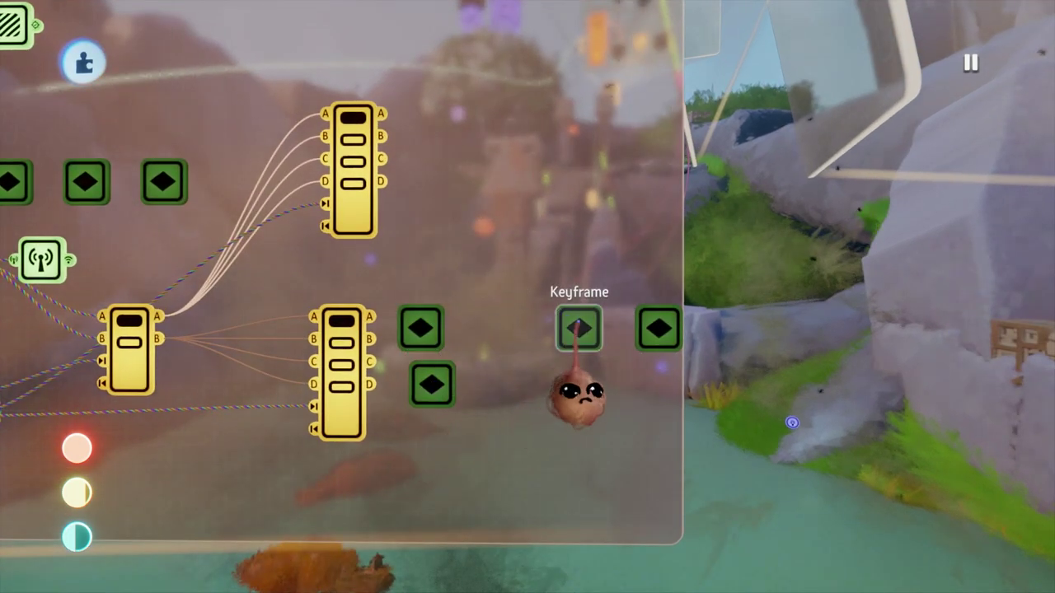
drag(576, 397, 412, 499)
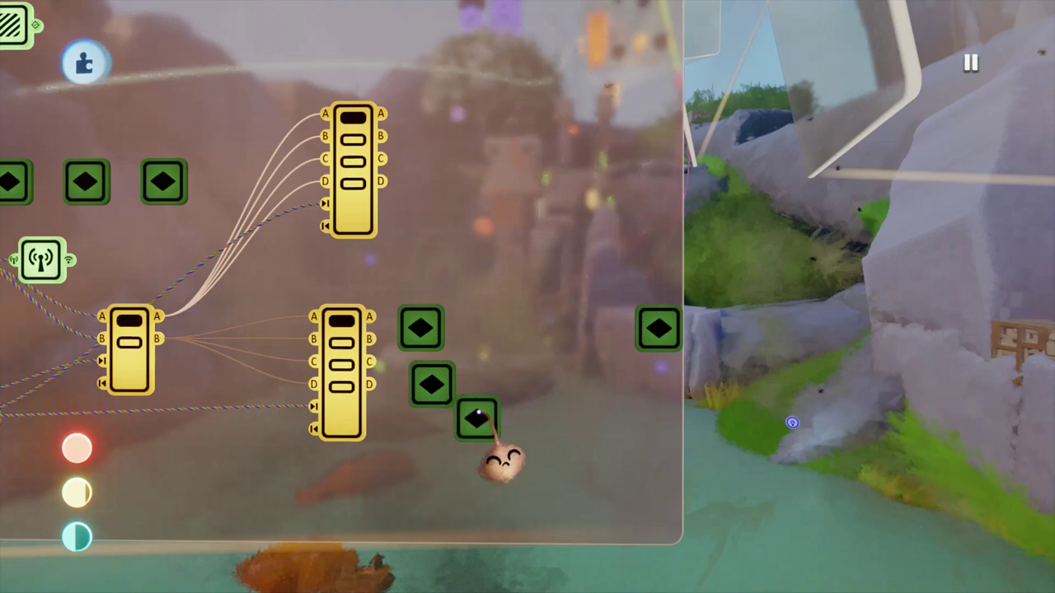
drag(433, 385, 456, 386)
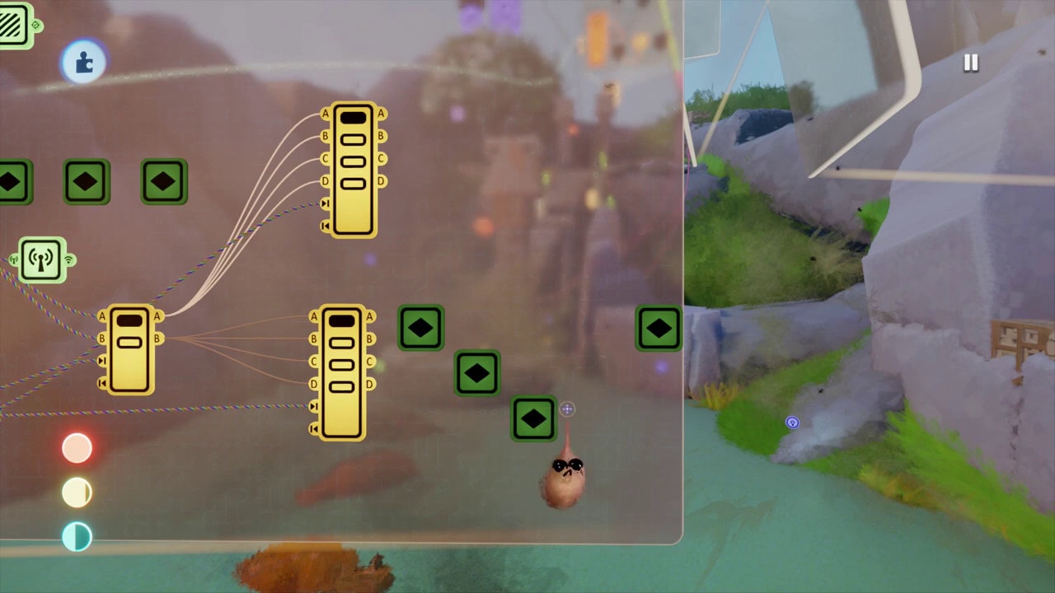
drag(657, 327, 582, 447)
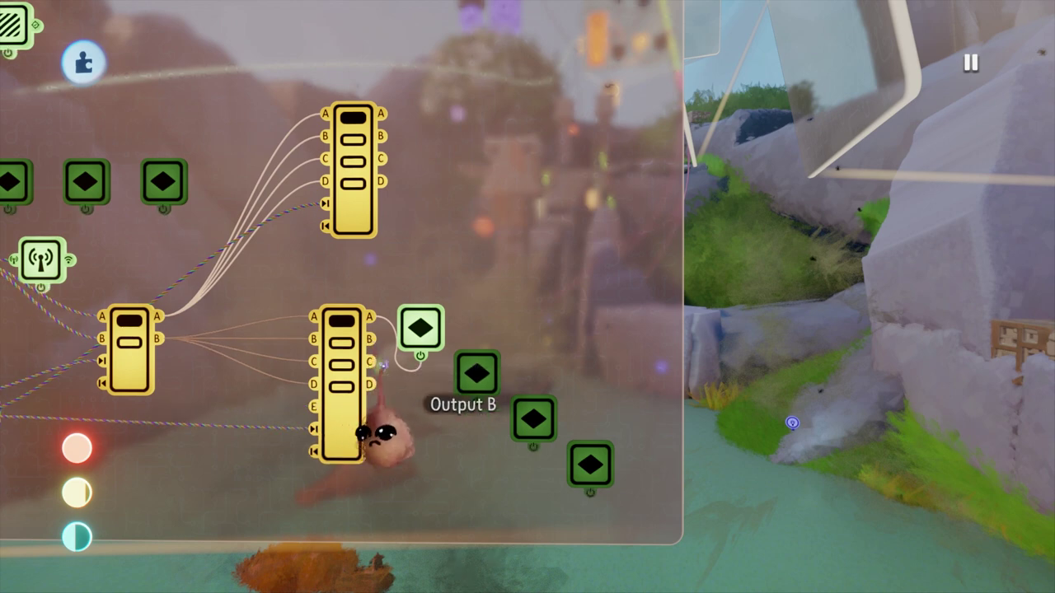
Step: Wire the lower selector's outputs B, C and D to the power ports of the second, third and fourth keyframes
drag(382, 363, 460, 407)
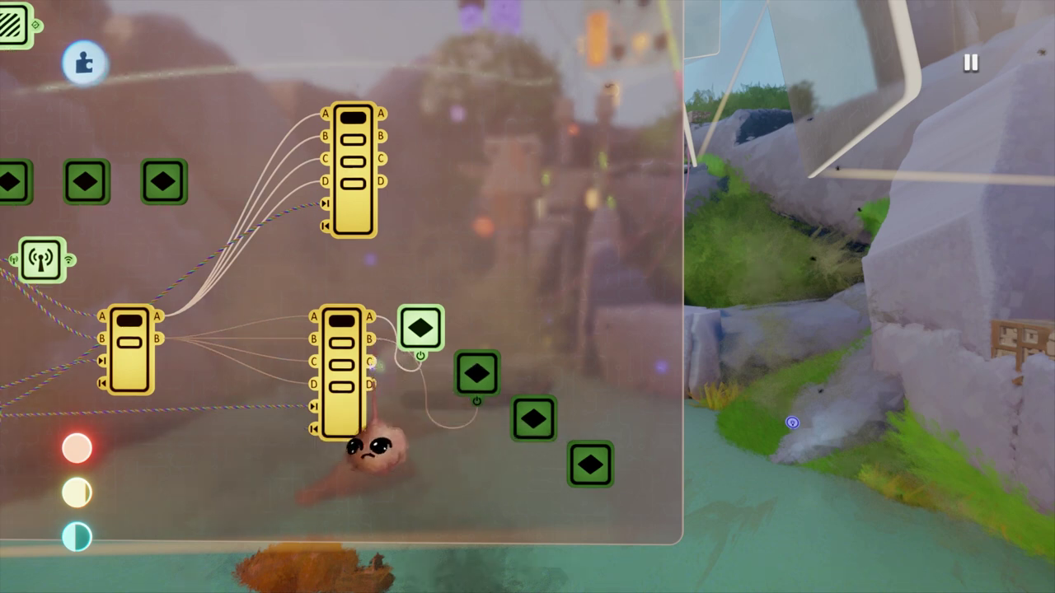
drag(375, 438, 511, 462)
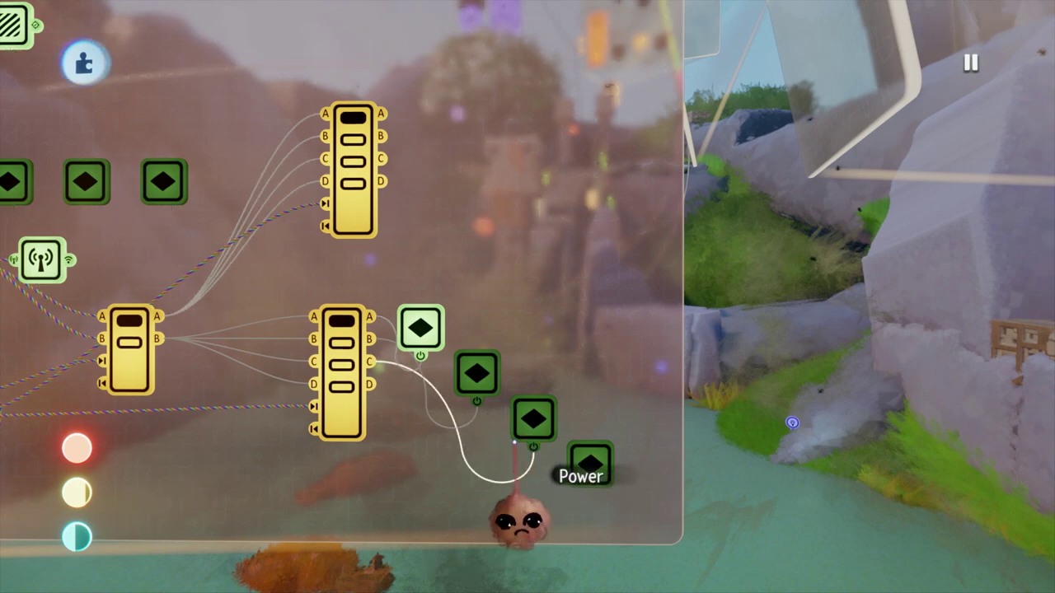
drag(371, 384, 590, 493)
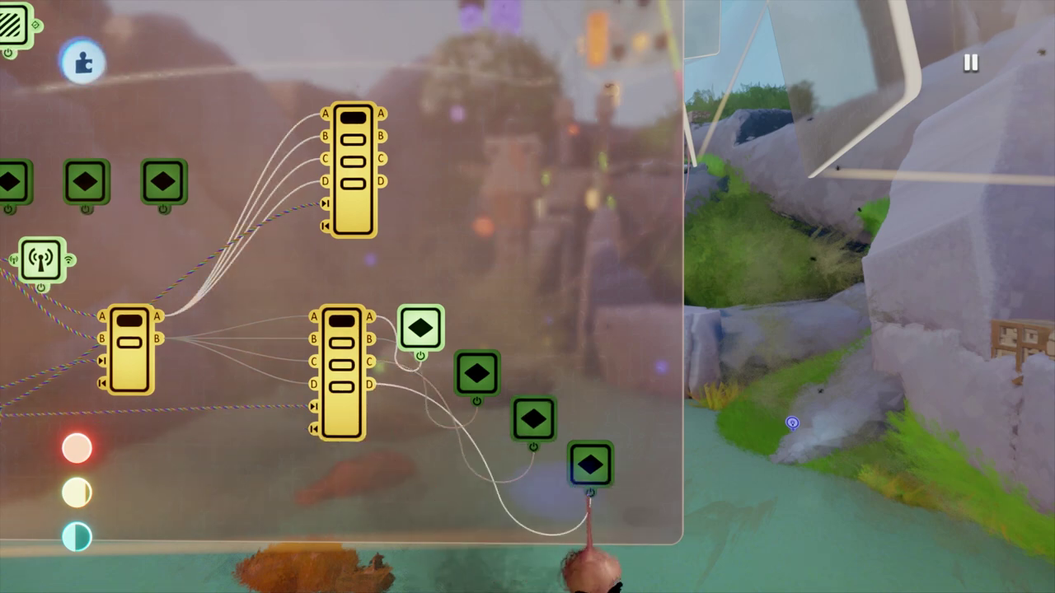
Step: Select the four remaining keyframes together and move them beside the upper four-output selector, with the first one next to output A
scroll(480, 539, down, 5)
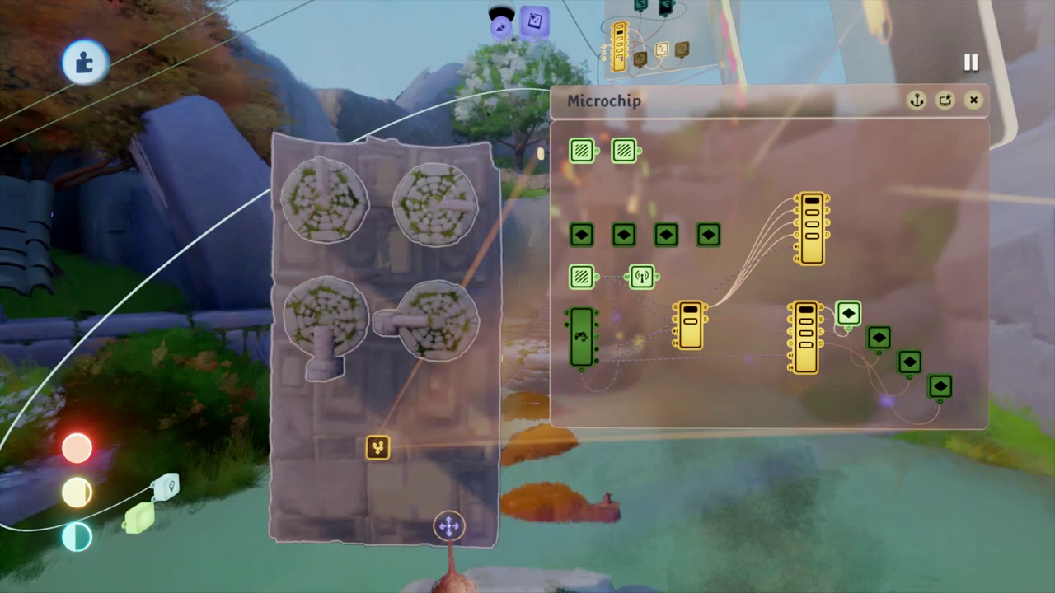
middle_drag(457, 510, 444, 317)
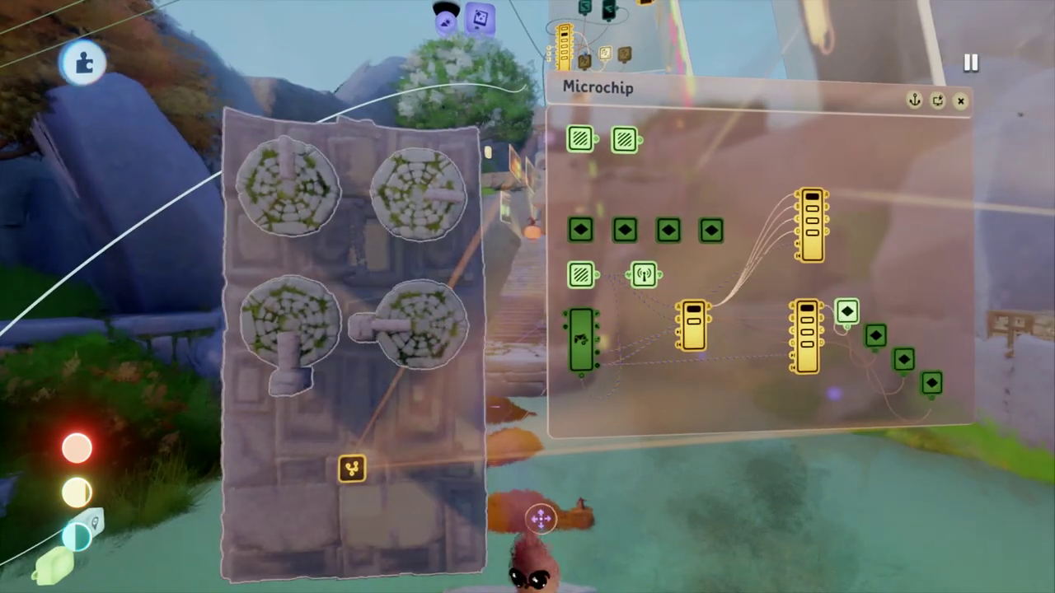
middle_drag(541, 518, 535, 419)
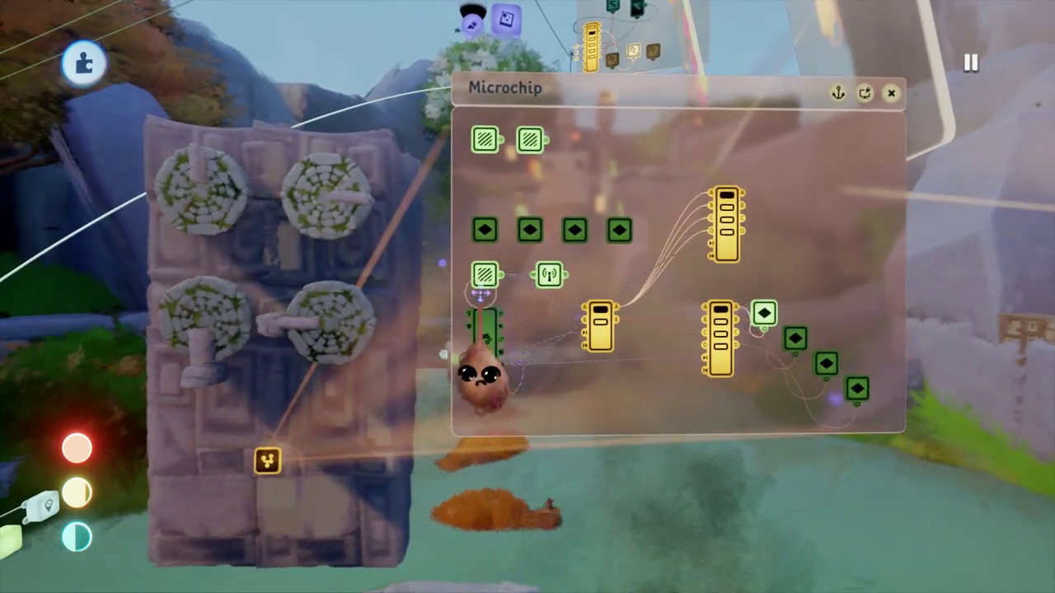
middle_drag(504, 487, 304, 219)
click(181, 180)
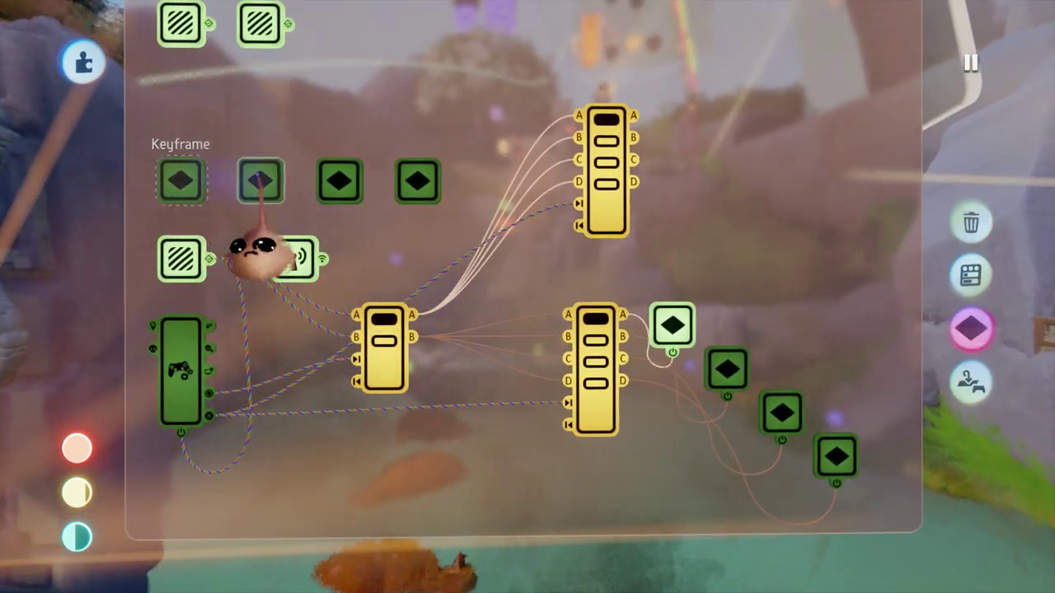
click(259, 182)
click(340, 184)
click(419, 185)
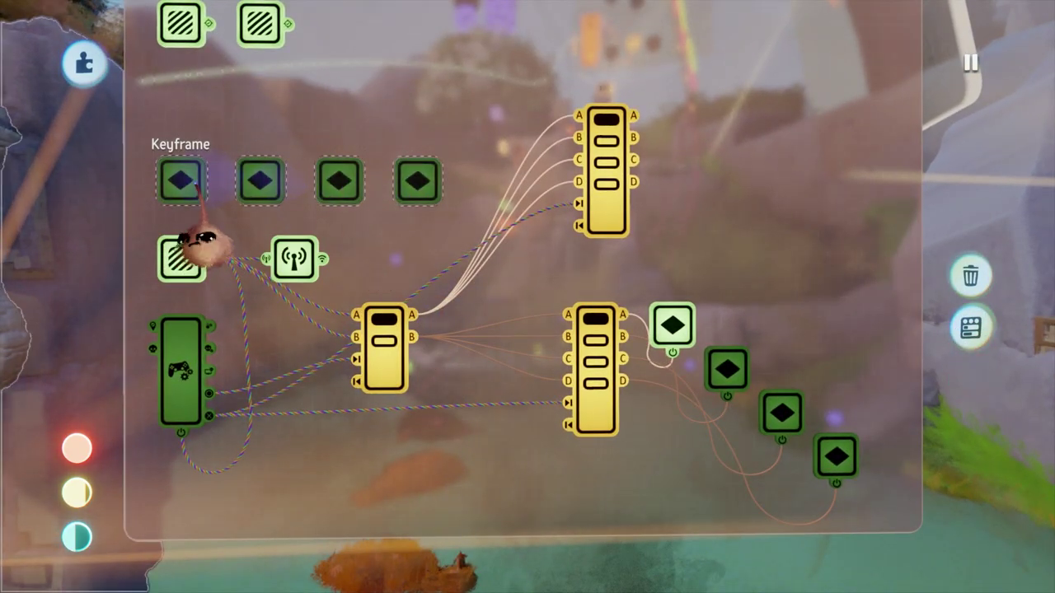
drag(196, 184, 209, 139)
drag(252, 189, 319, 189)
mouse_move(318, 131)
mouse_down()
mouse_move(318, 141)
mouse_move(318, 130)
mouse_up()
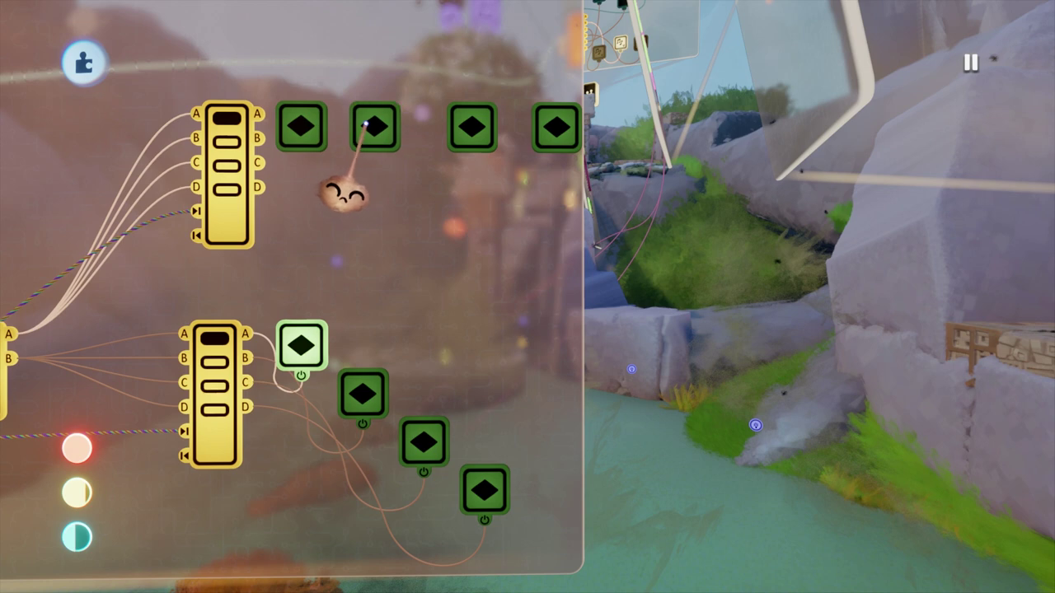
Step: Stagger the upper selector's other three keyframes in a descending diagonal and narrow the microchip to fit
drag(317, 205, 332, 258)
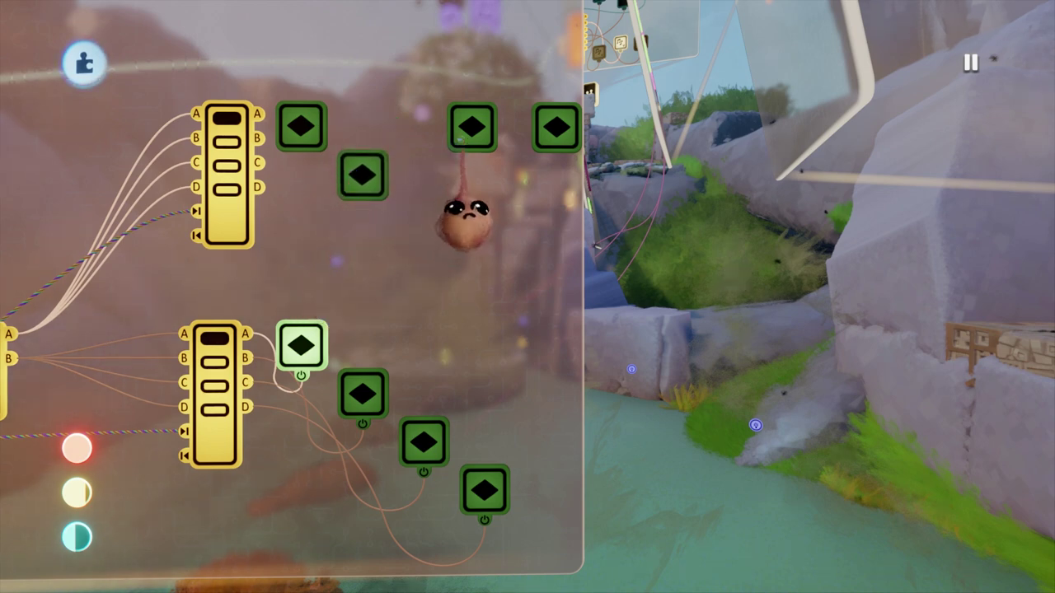
drag(463, 223, 391, 331)
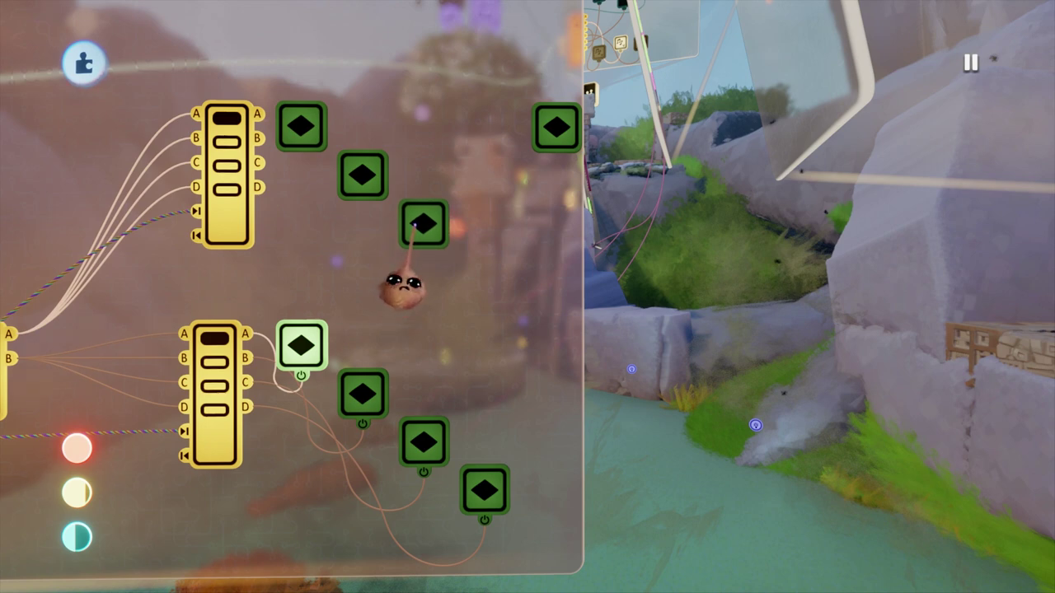
drag(529, 206, 458, 375)
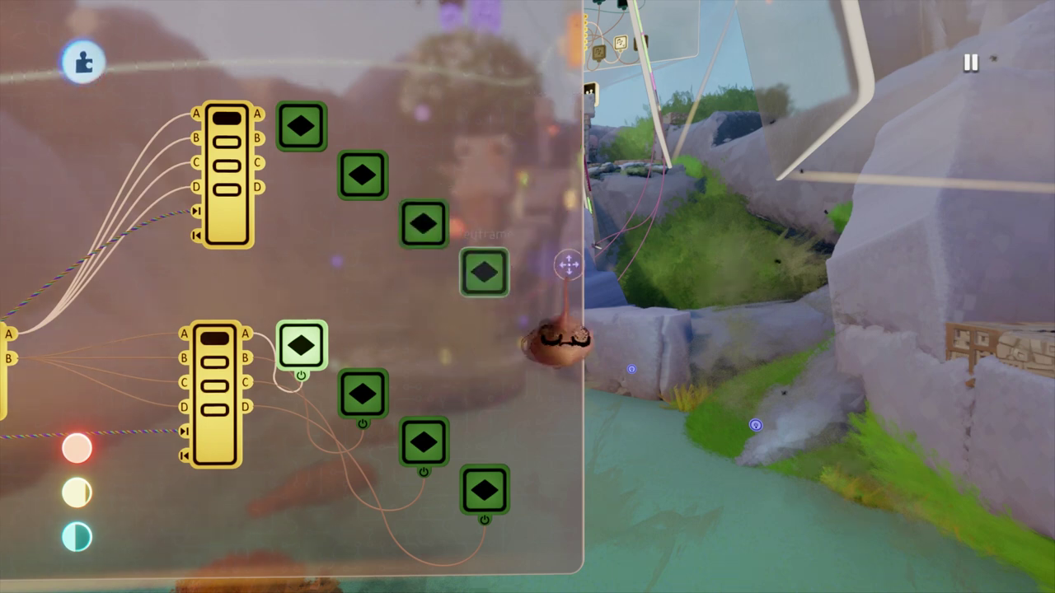
drag(567, 317, 527, 316)
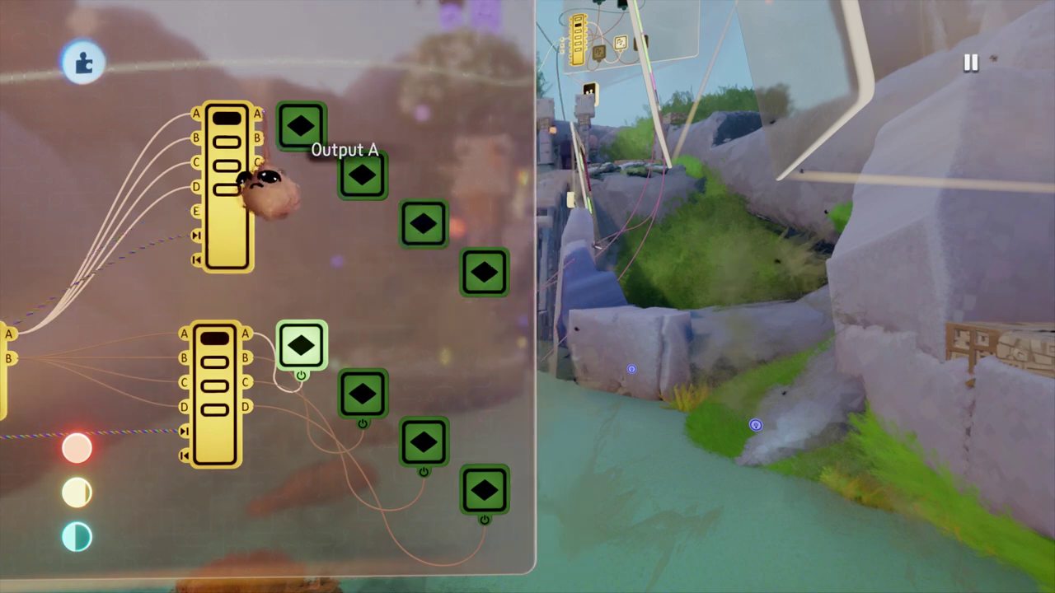
Step: Wire the upper selector's outputs A to D to the power ports of its four keyframes in order
drag(259, 113, 363, 205)
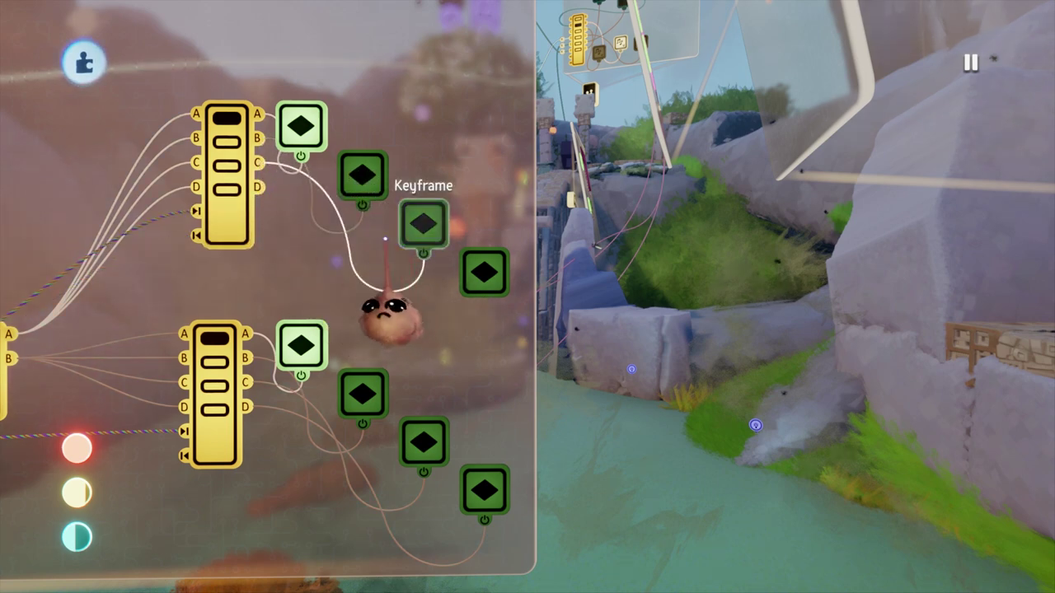
click(384, 239)
click(257, 187)
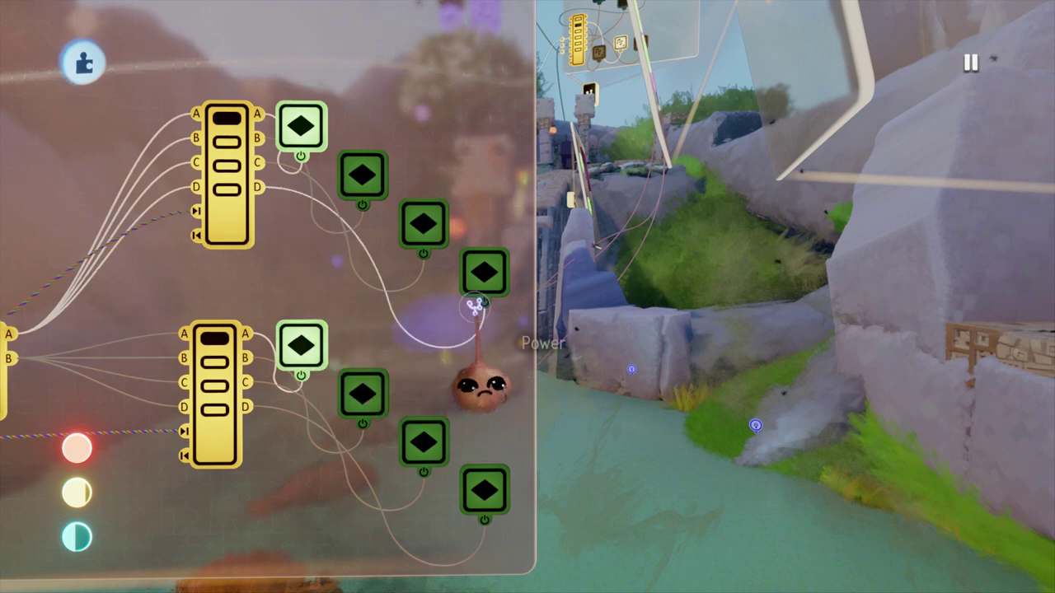
click(474, 308)
Step: Wire the controller sensor's button outputs to the previous-output ports of the selectors
middle_drag(445, 494, 391, 492)
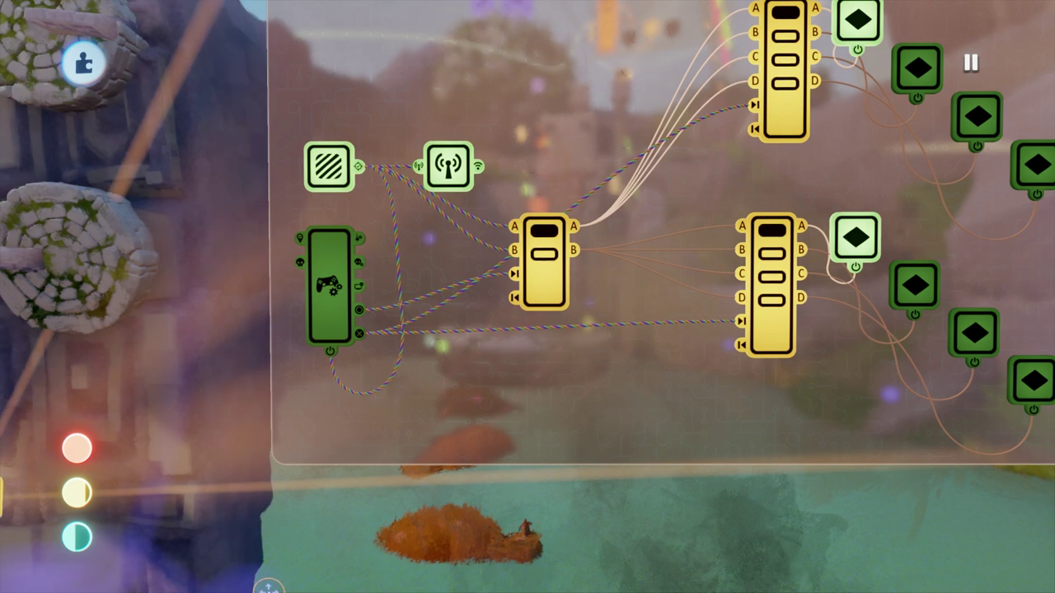
click(334, 329)
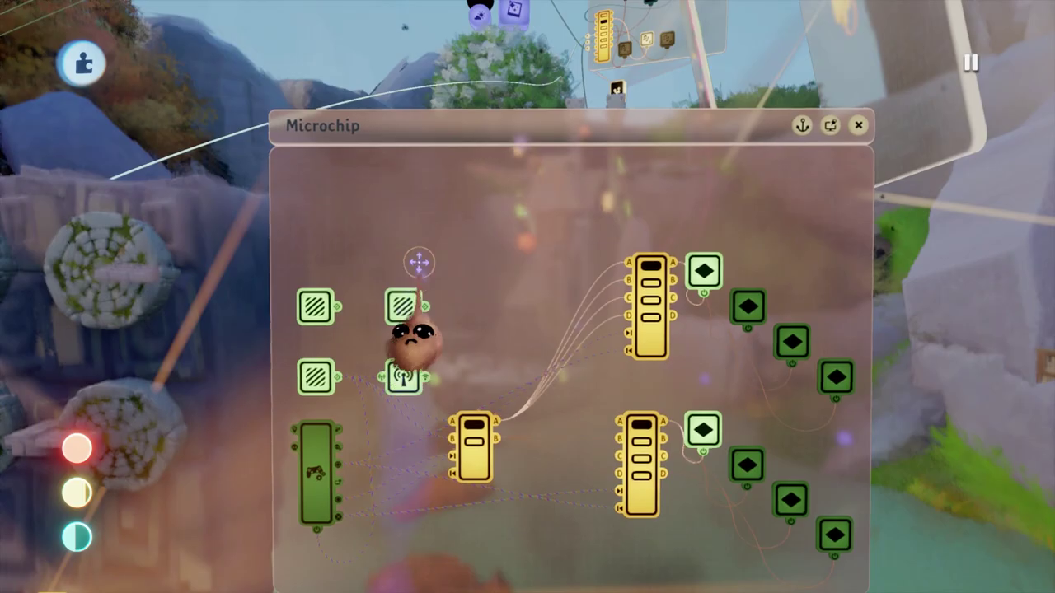
Step: Add an AND gate above the two upper trigger zones and wire their detected outputs to its inputs A and B
key(Tab)
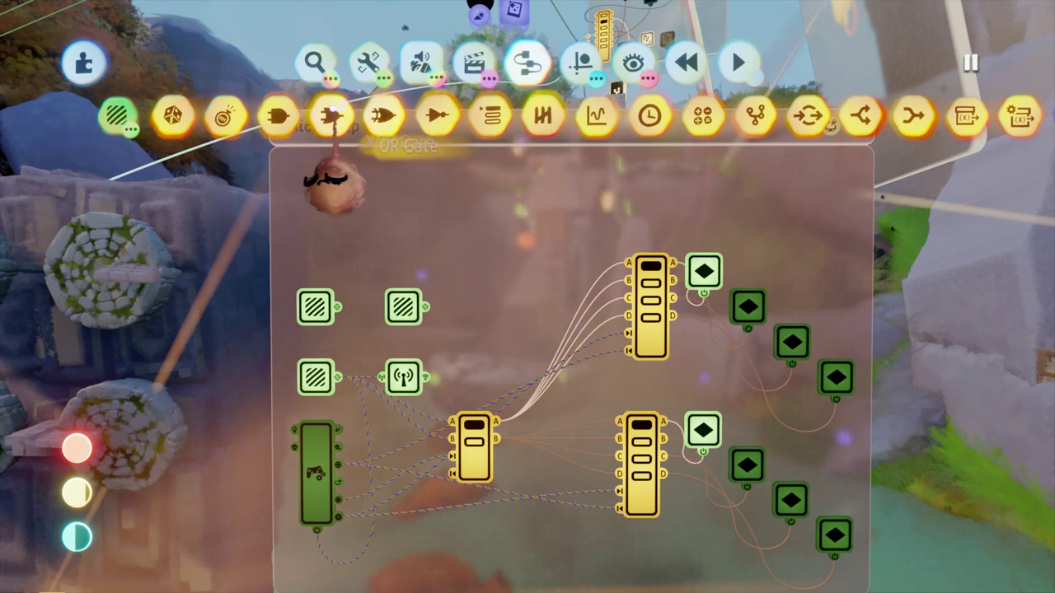
click(278, 115)
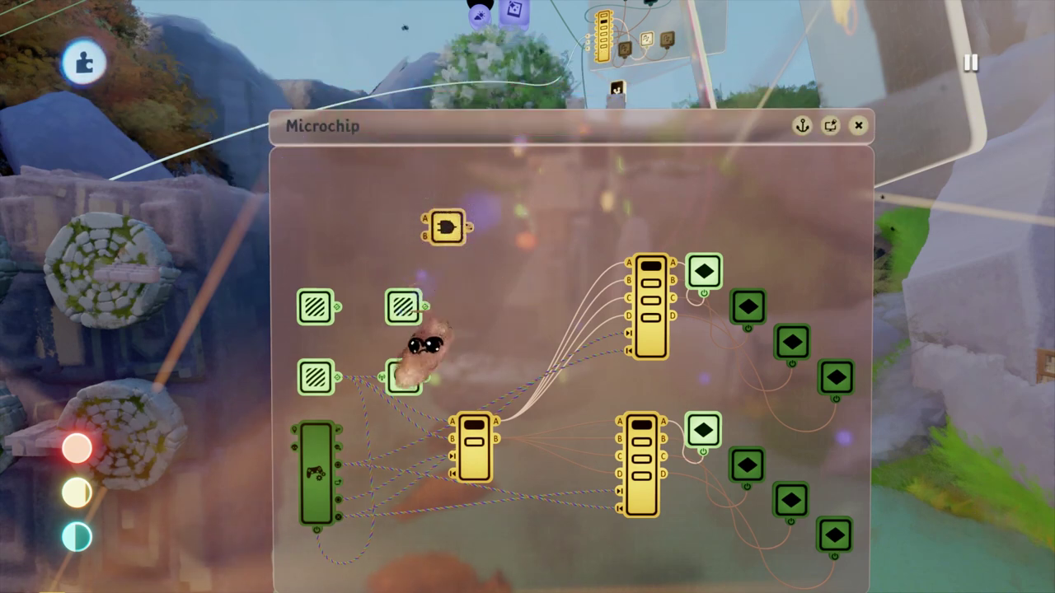
click(337, 306)
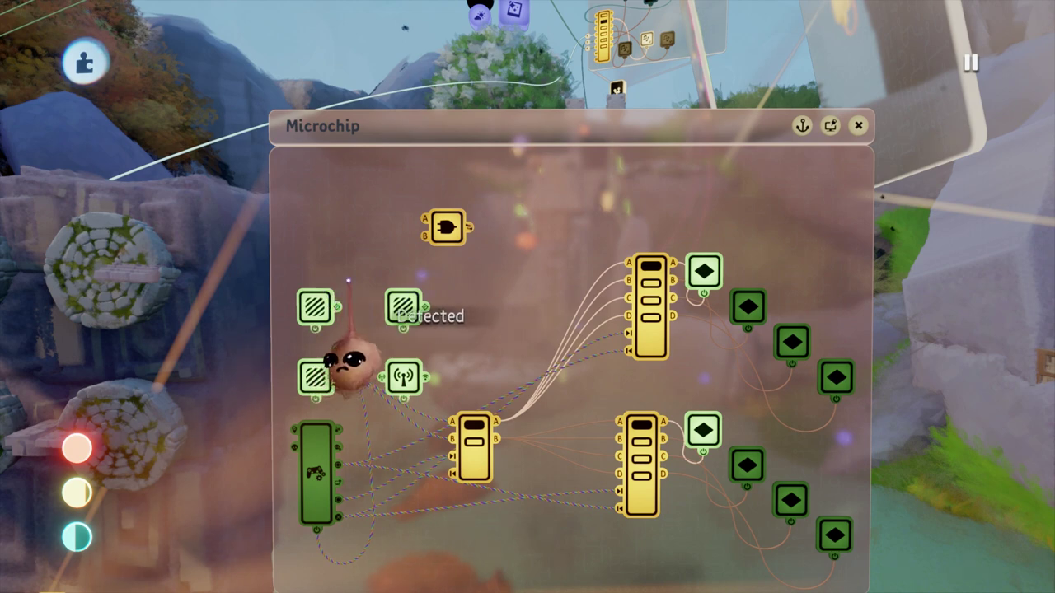
click(426, 219)
drag(421, 381, 423, 307)
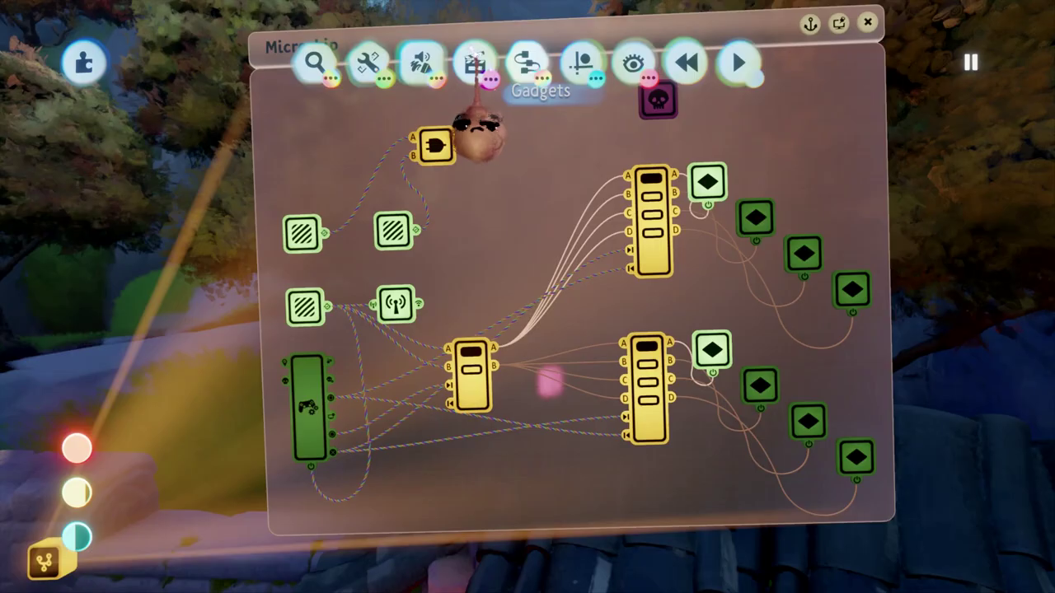
Step: Record a keyframe of the two doors on the stone steps, and add a second keyframe beside it near the AND gate
mouse_move(475, 62)
click(471, 115)
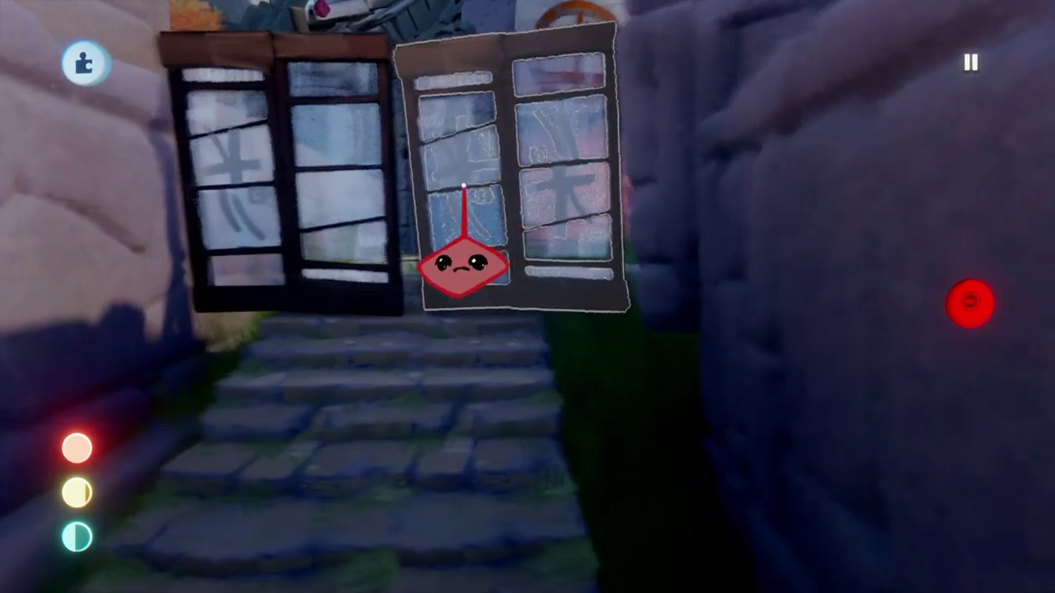
click(492, 170)
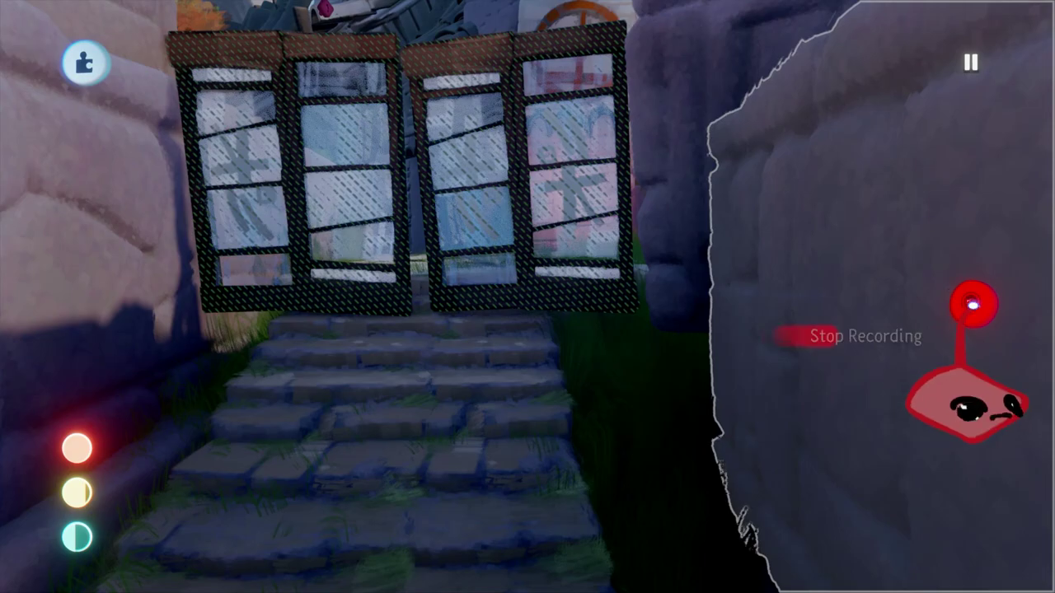
click(970, 304)
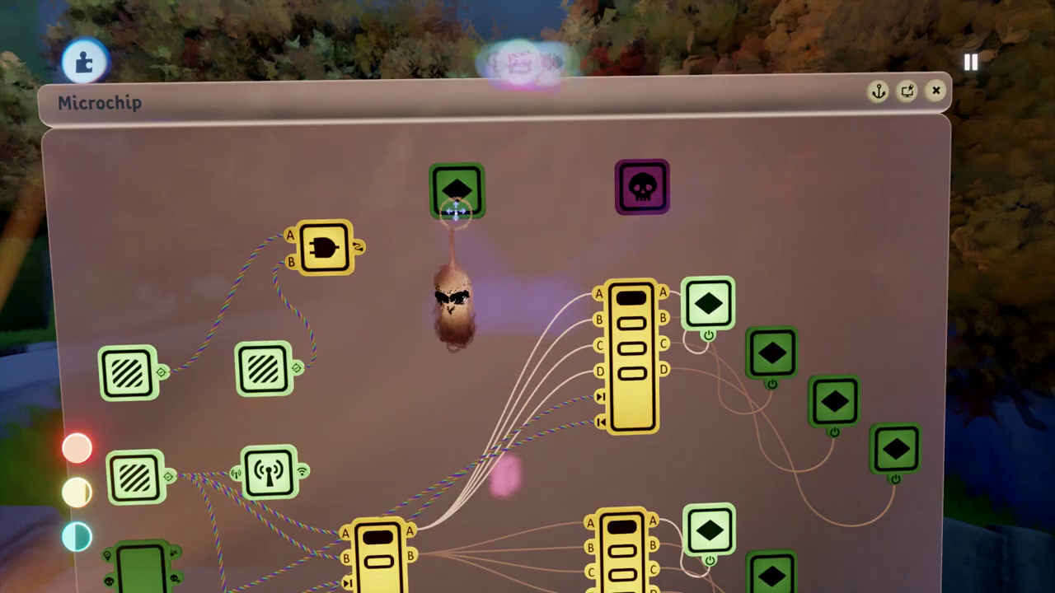
click(474, 118)
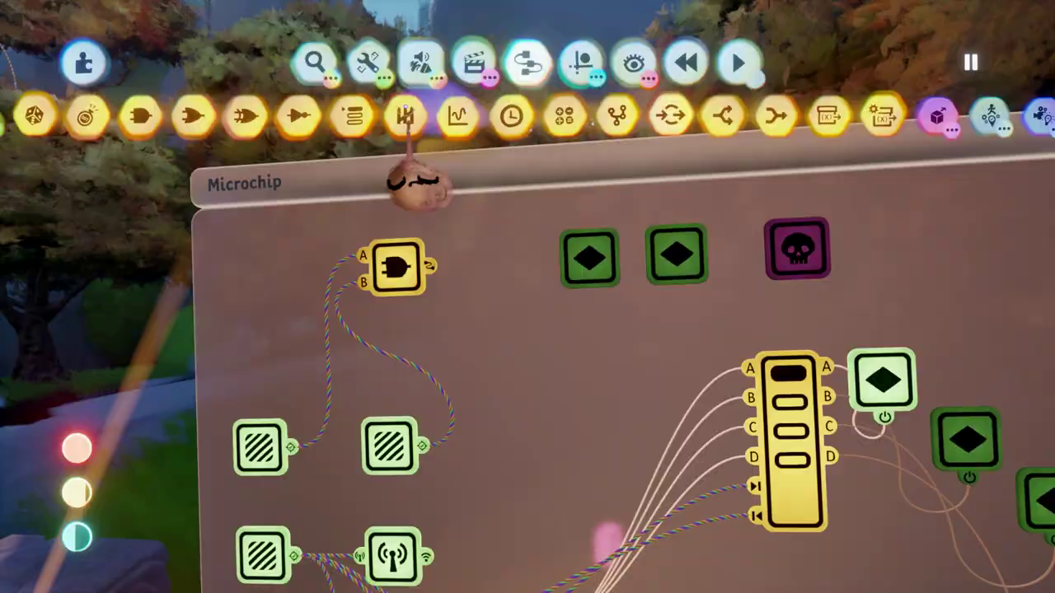
Step: Add a two-output selector after the AND gate, wire the gate to input B, and power the two door keyframes from outputs A and B
click(354, 114)
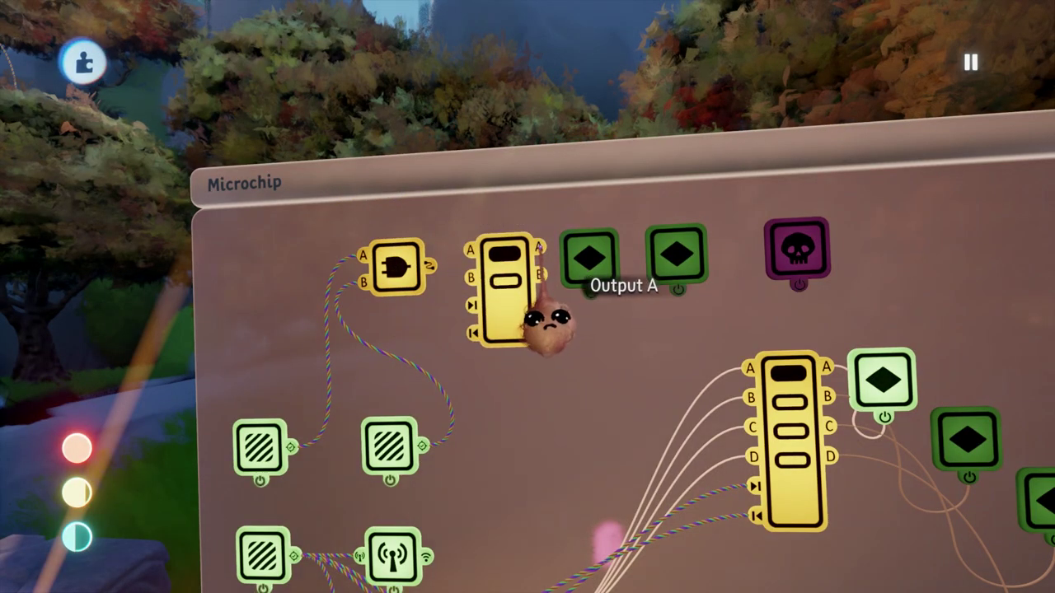
drag(548, 321, 600, 383)
click(590, 296)
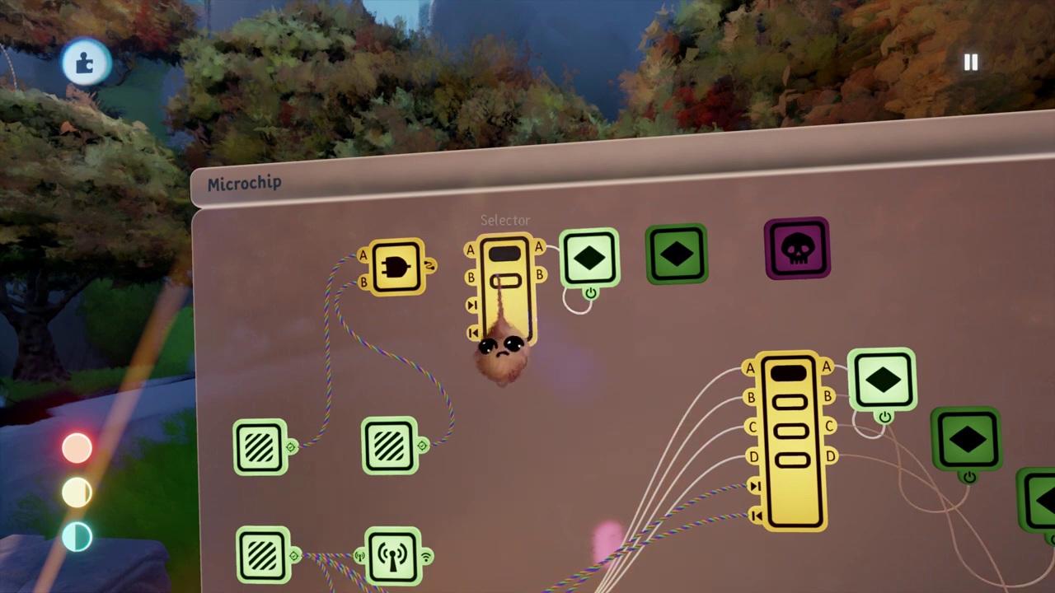
click(430, 267)
click(470, 278)
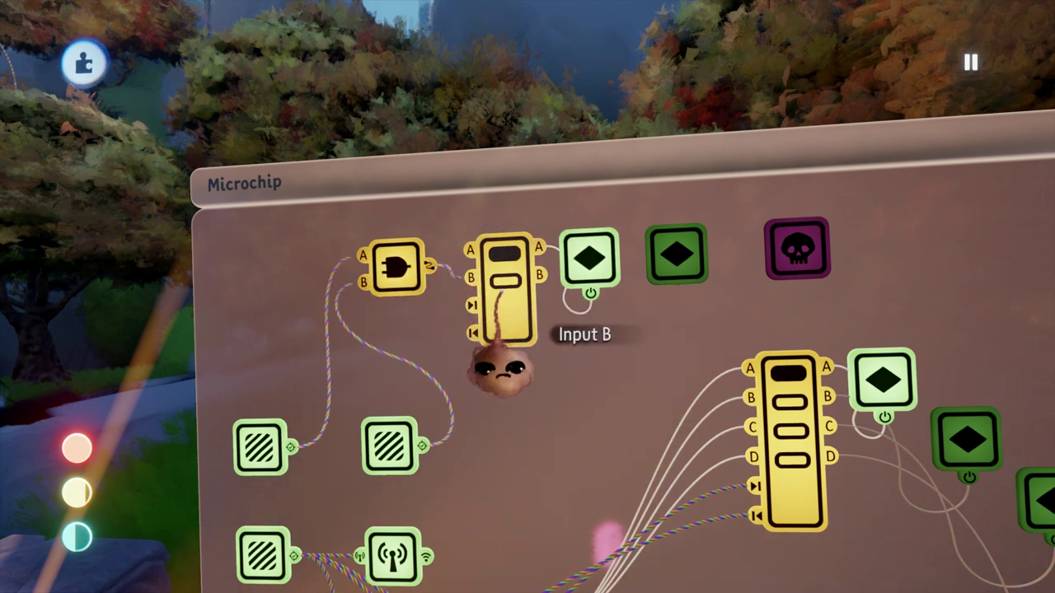
drag(540, 276, 677, 290)
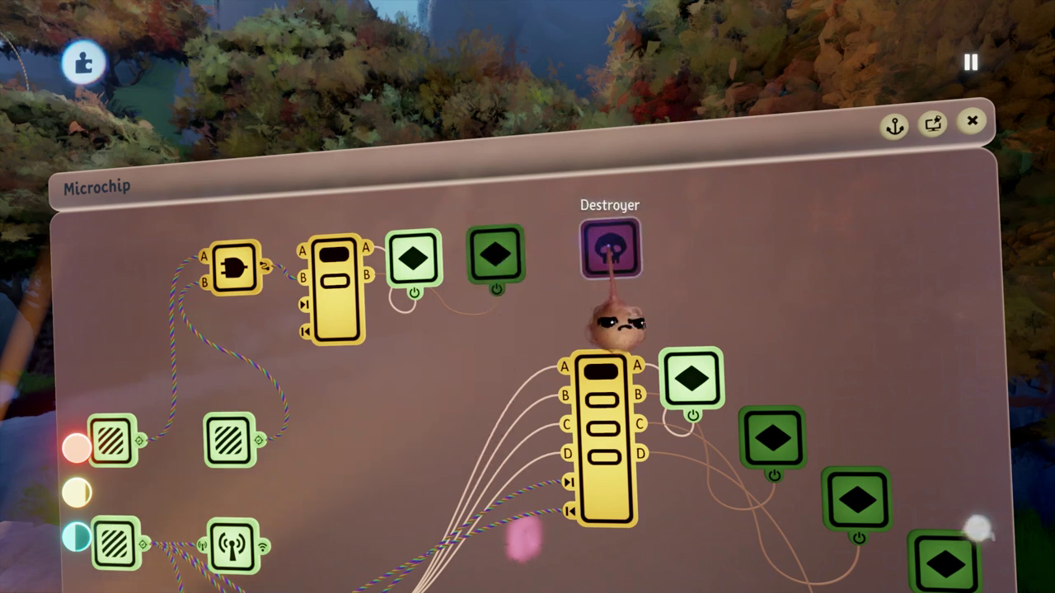
Step: Move the destroyer aside and bring the second door keyframe out of the microchip, above its upper edge
drag(610, 247, 860, 237)
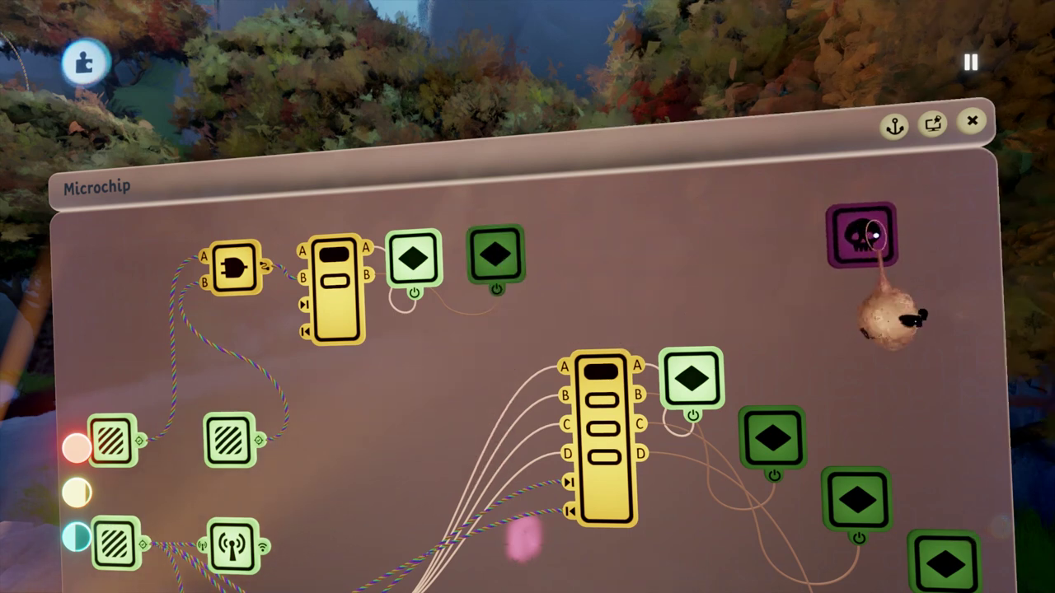
drag(506, 252, 523, 114)
middle_drag(516, 272, 528, 306)
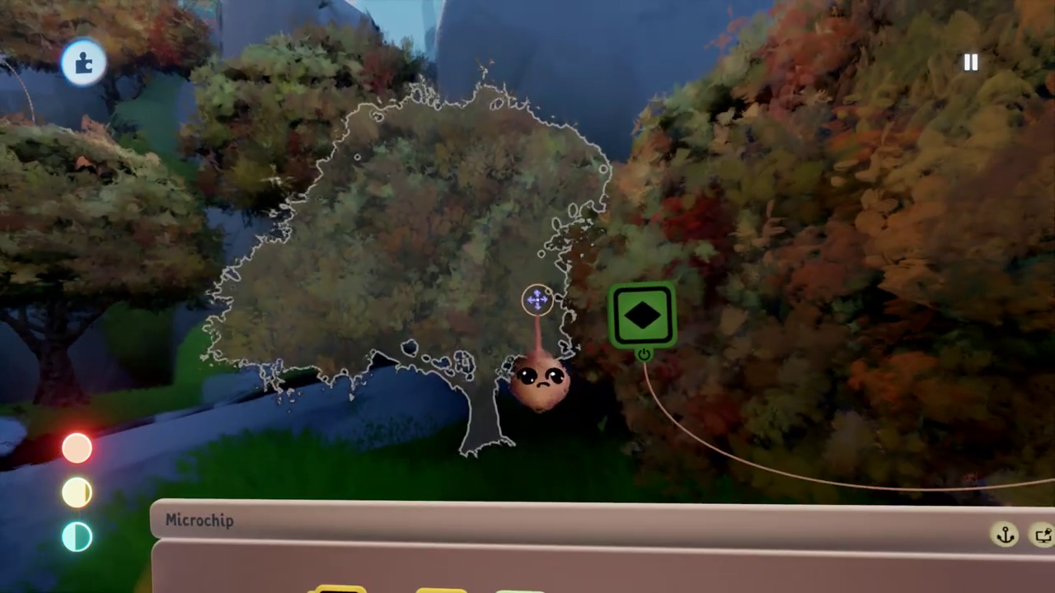
Step: Add a microchip above the main one, shrink its canvas, move the counter, destroyer and second door keyframe into it, and close it
click(490, 291)
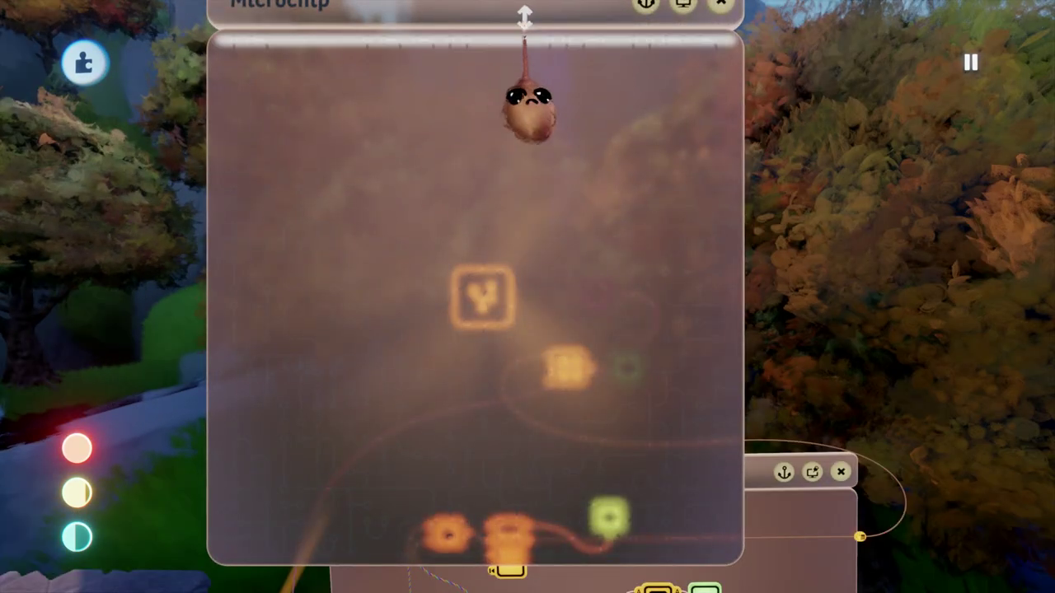
drag(515, 19, 450, 11)
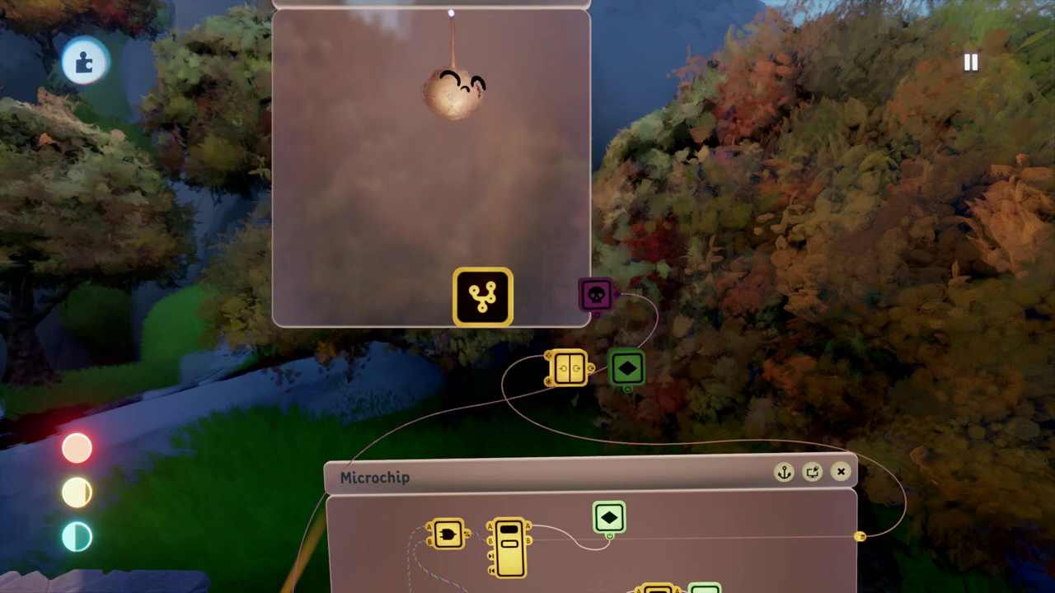
drag(580, 449, 322, 99)
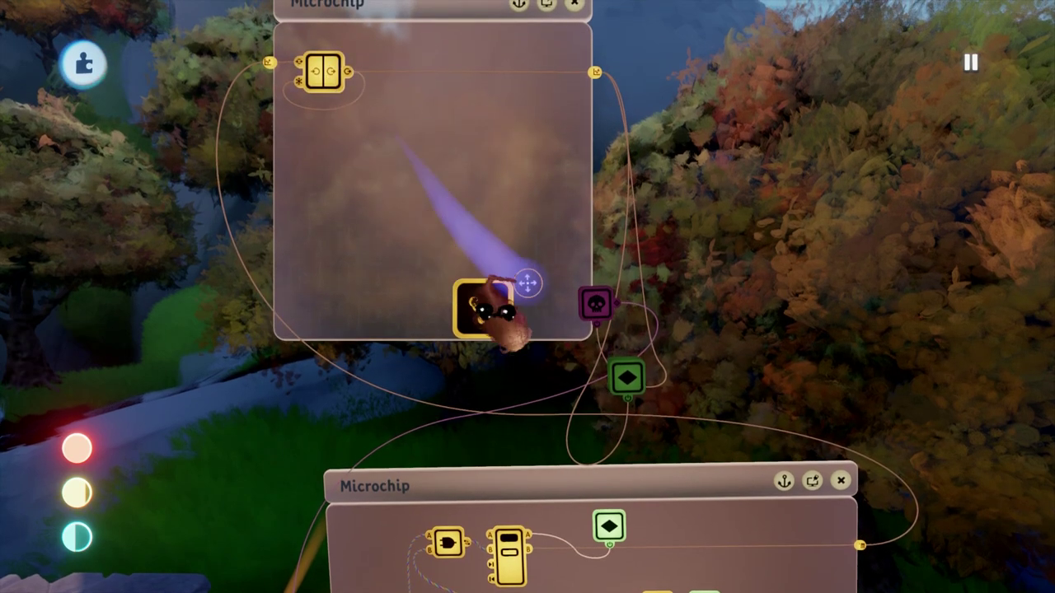
drag(595, 303, 439, 109)
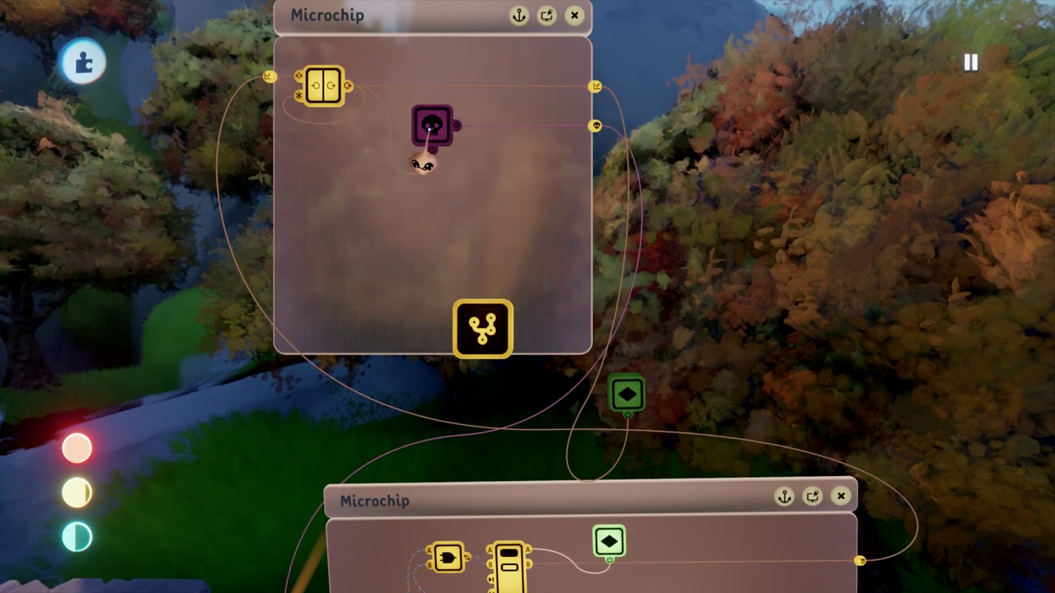
drag(625, 400, 505, 258)
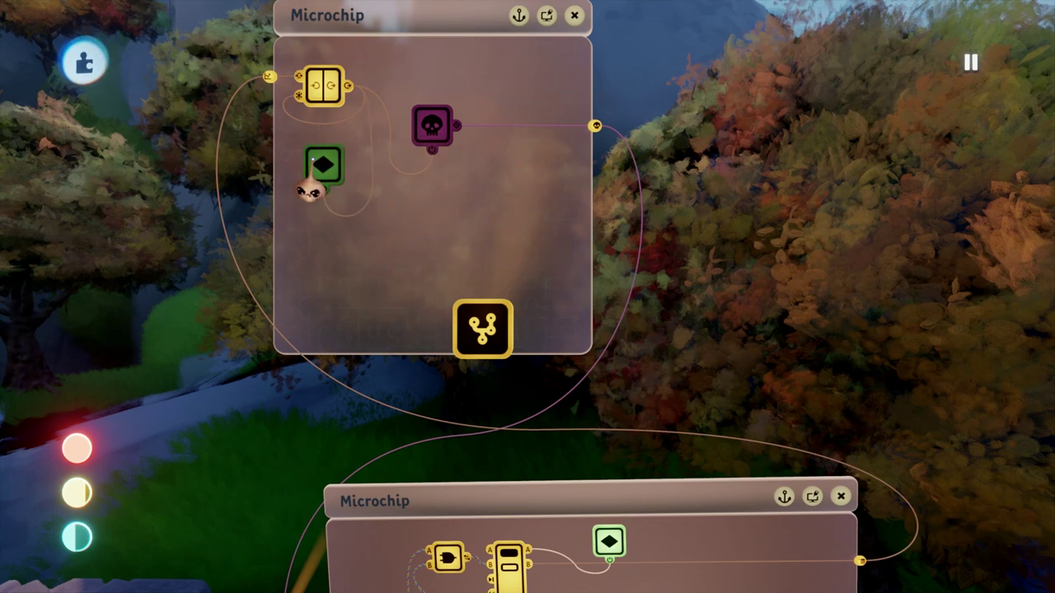
click(515, 99)
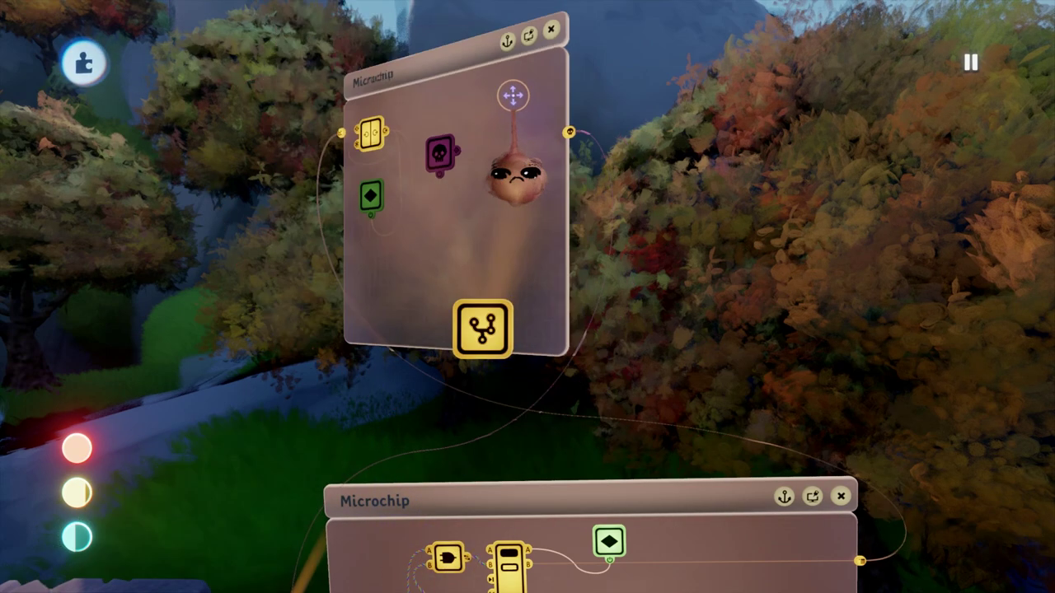
Step: Examine the wiring from the controller sensor's button outputs to the selectors in the main microchip
middle_drag(525, 501, 530, 428)
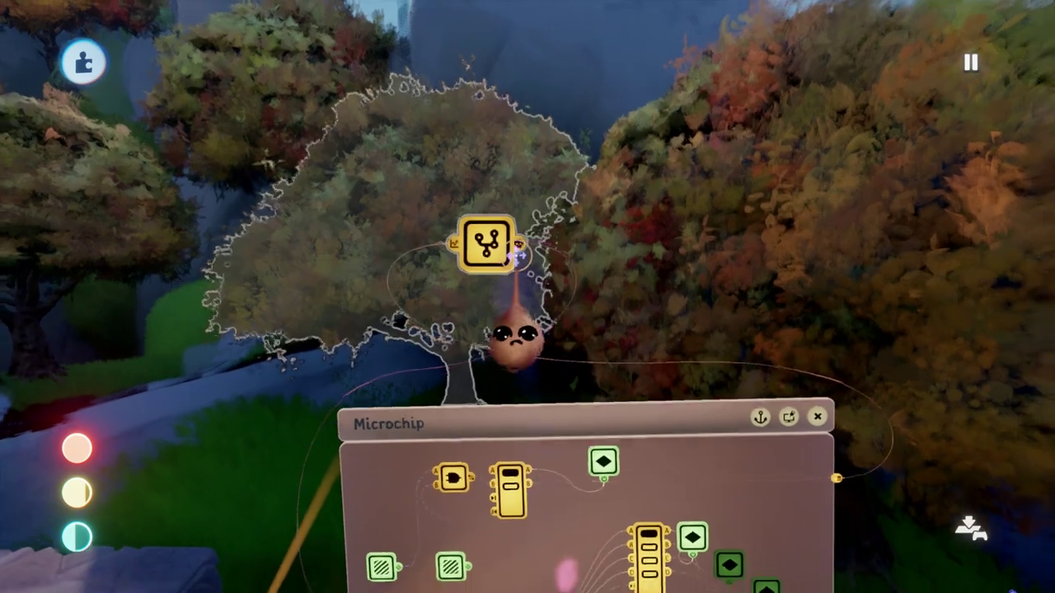
scroll(525, 387, down, 2)
middle_drag(508, 565, 600, 508)
scroll(600, 508, up, 4)
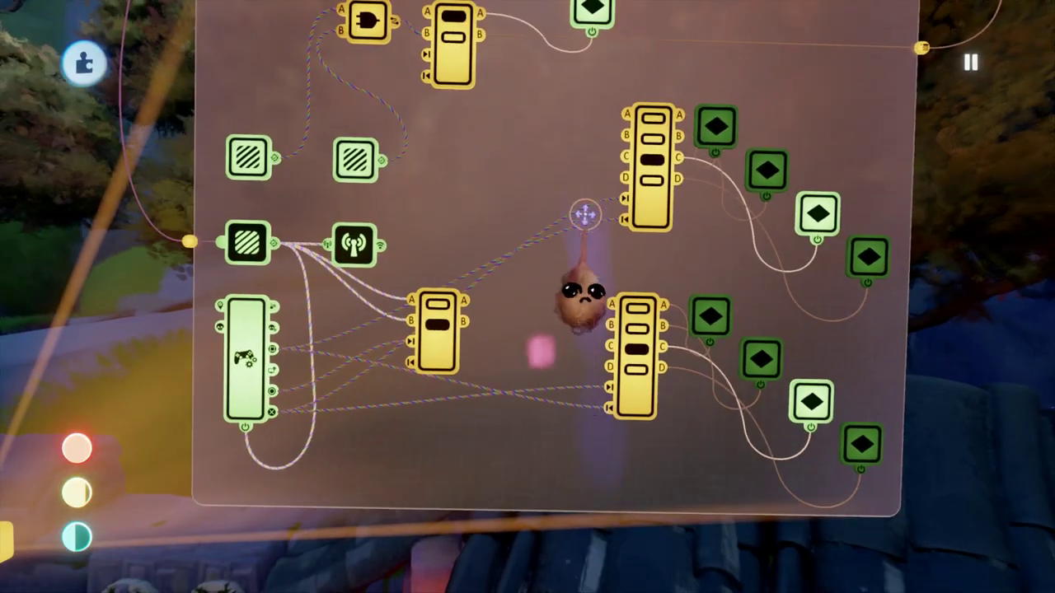
scroll(516, 466, up, 4)
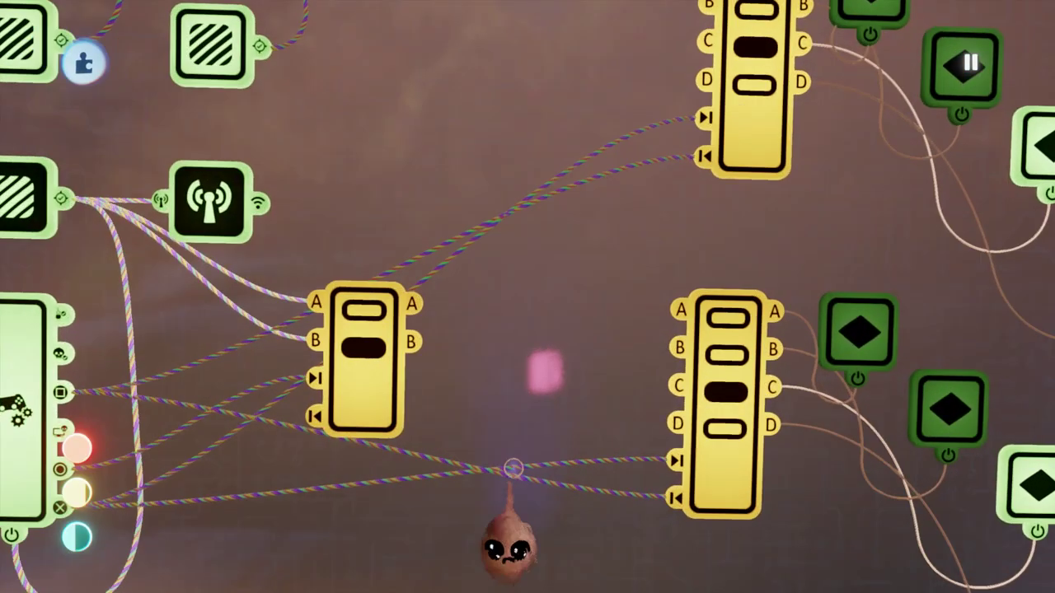
scroll(516, 449, down, 1)
scroll(518, 437, down, 2)
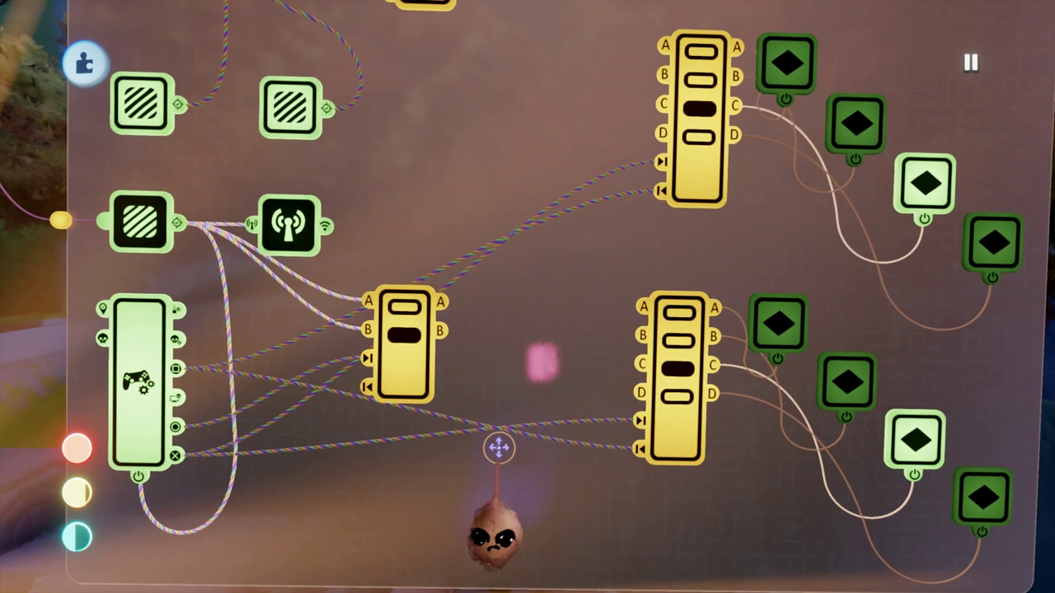
scroll(535, 486, down, 2)
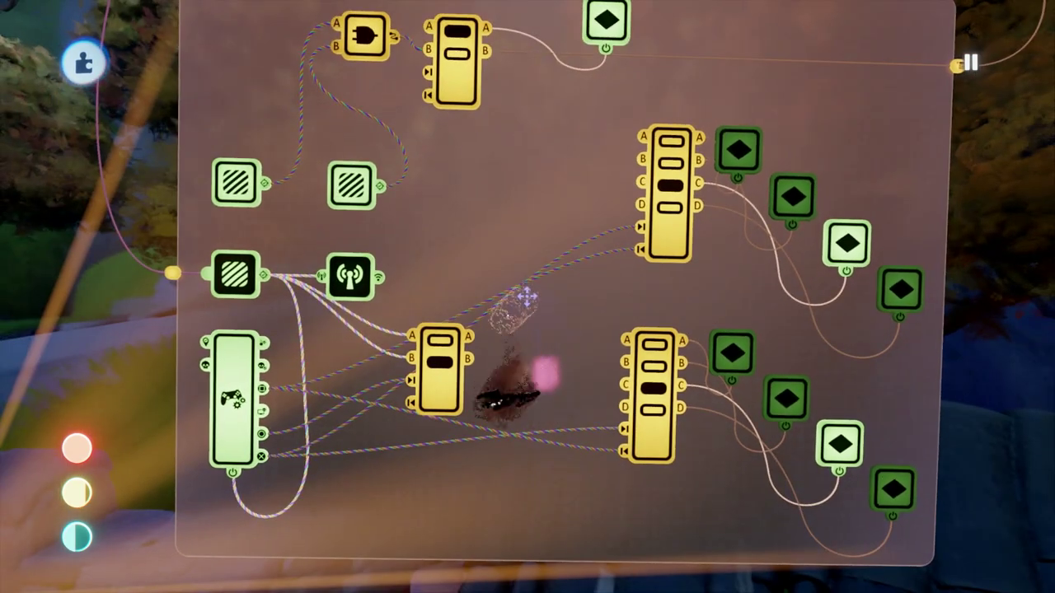
Step: Add two nodes, one directly below the other, just before the input side of the upper four-output selector
scroll(509, 478, up, 2)
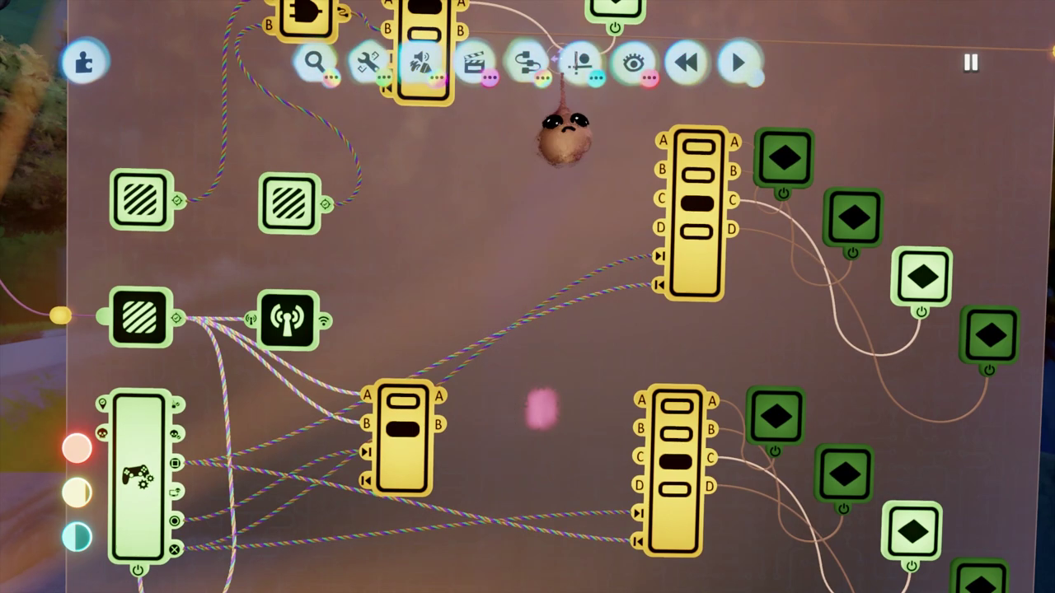
click(527, 66)
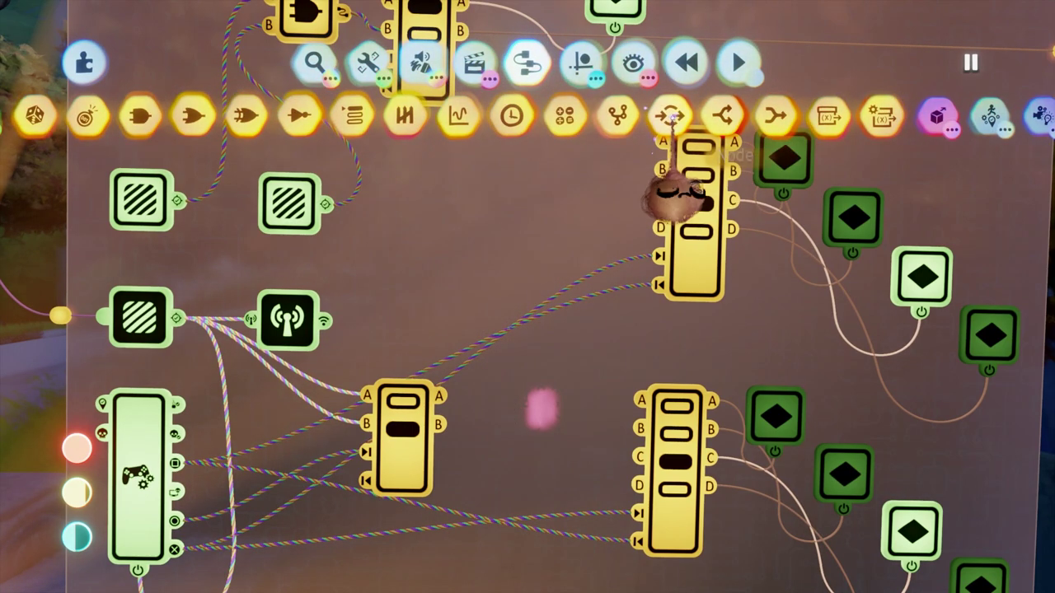
click(669, 120)
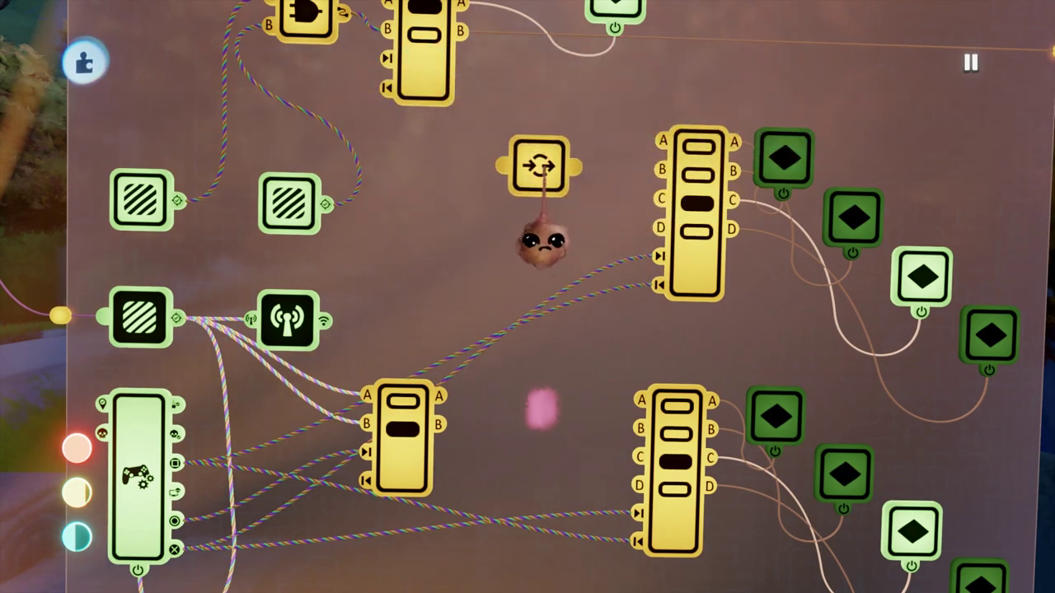
drag(542, 241, 544, 227)
click(544, 157)
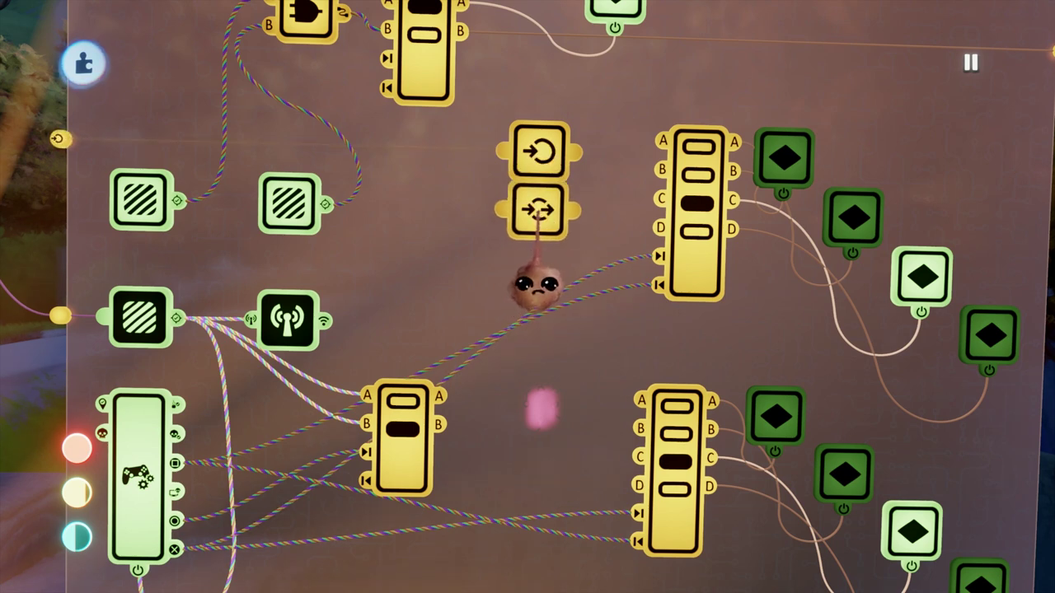
click(539, 214)
Step: Add two more stacked nodes between the two-output selector and the lower four-output selector
drag(531, 471, 537, 449)
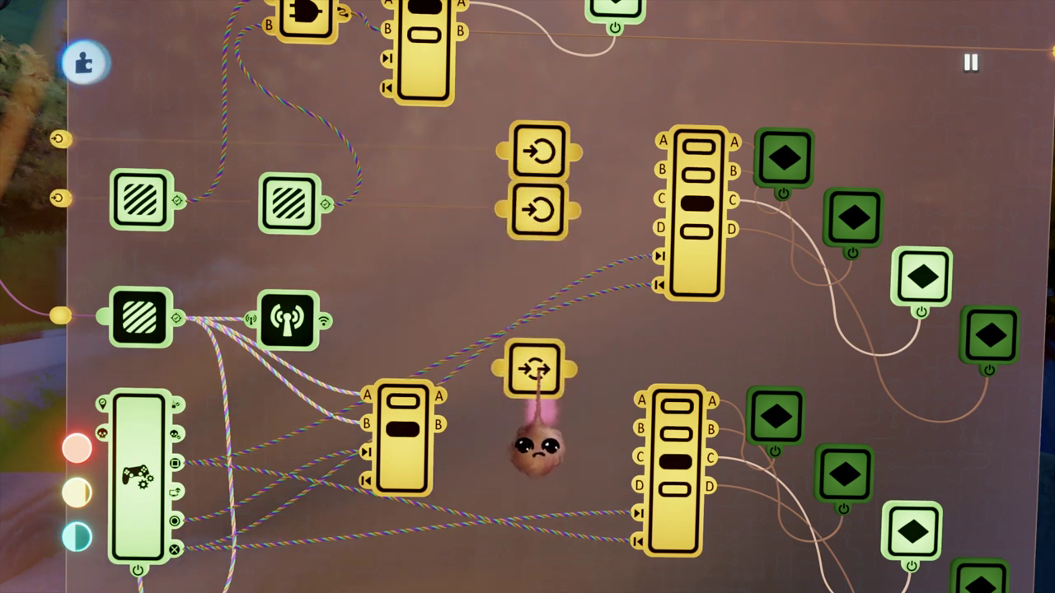
click(535, 449)
click(535, 428)
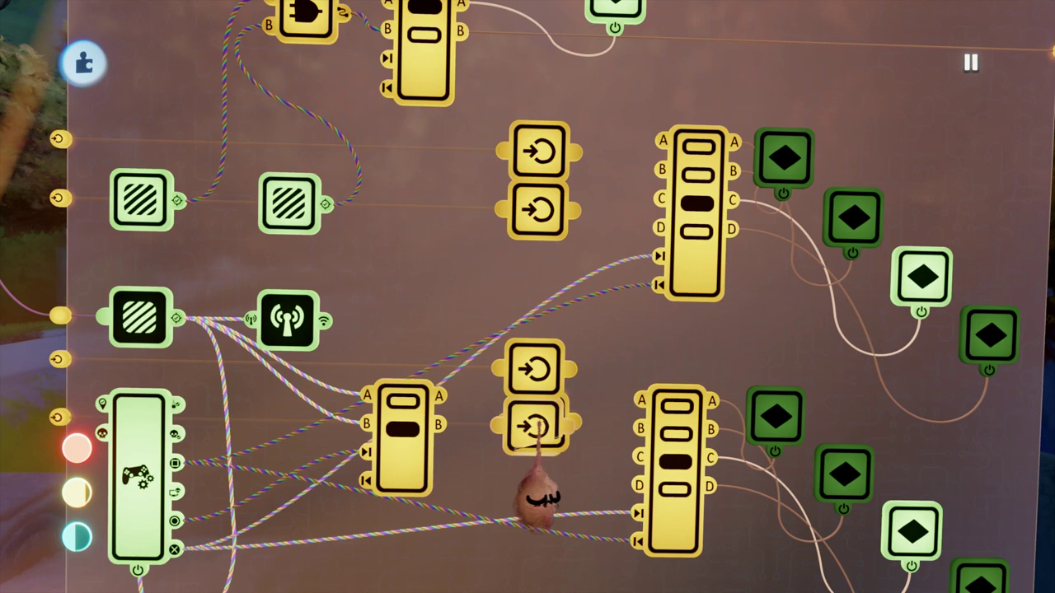
Step: Route controller button wires through the two upper nodes into the upper selector's next and previous ports, feeding the lower node from Cross, and space the nodes apart
middle_drag(508, 557, 495, 468)
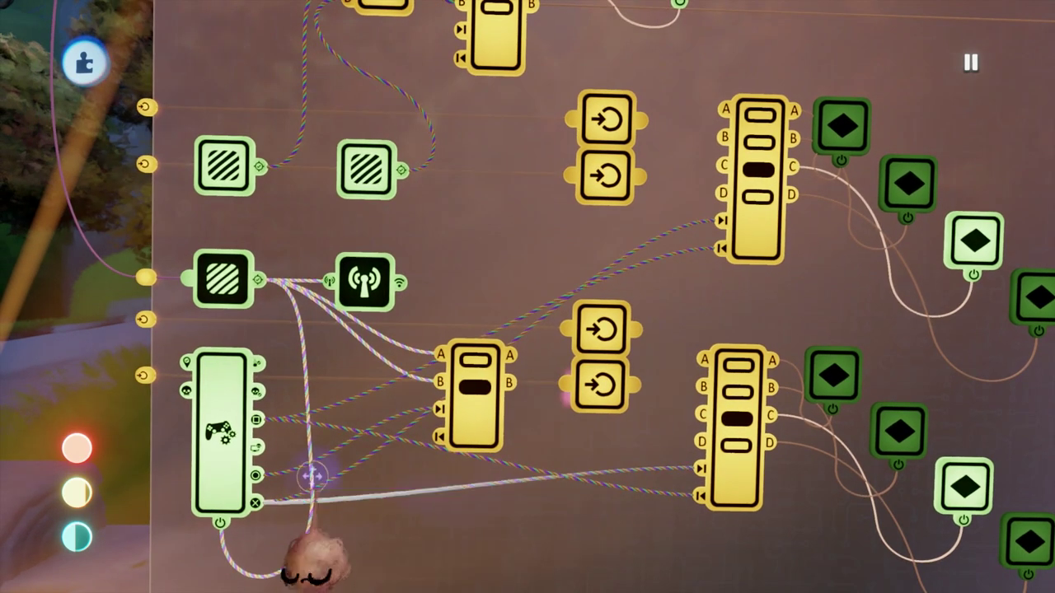
drag(256, 502, 568, 175)
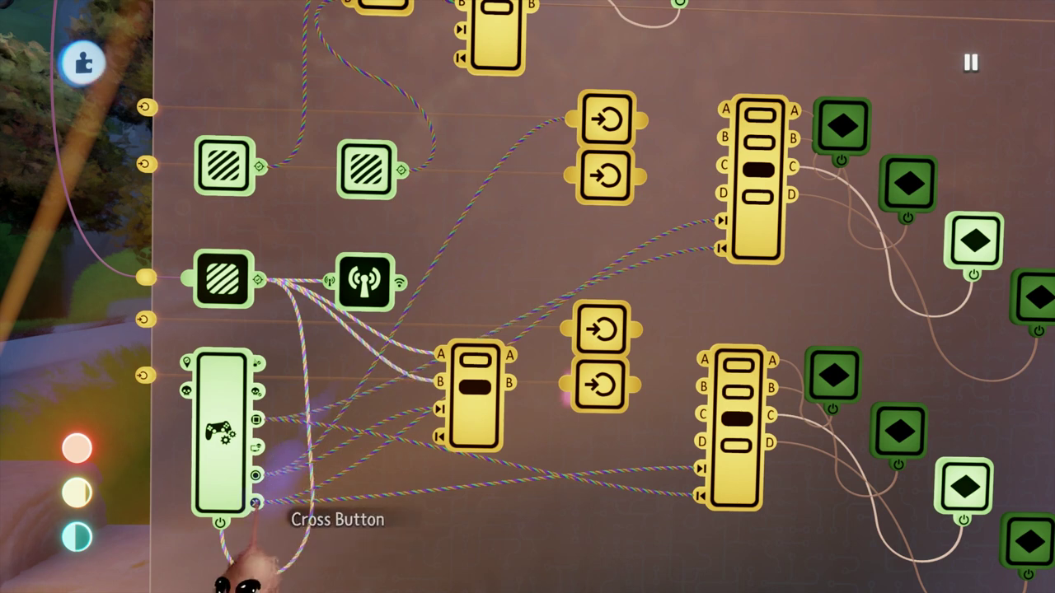
drag(256, 502, 567, 175)
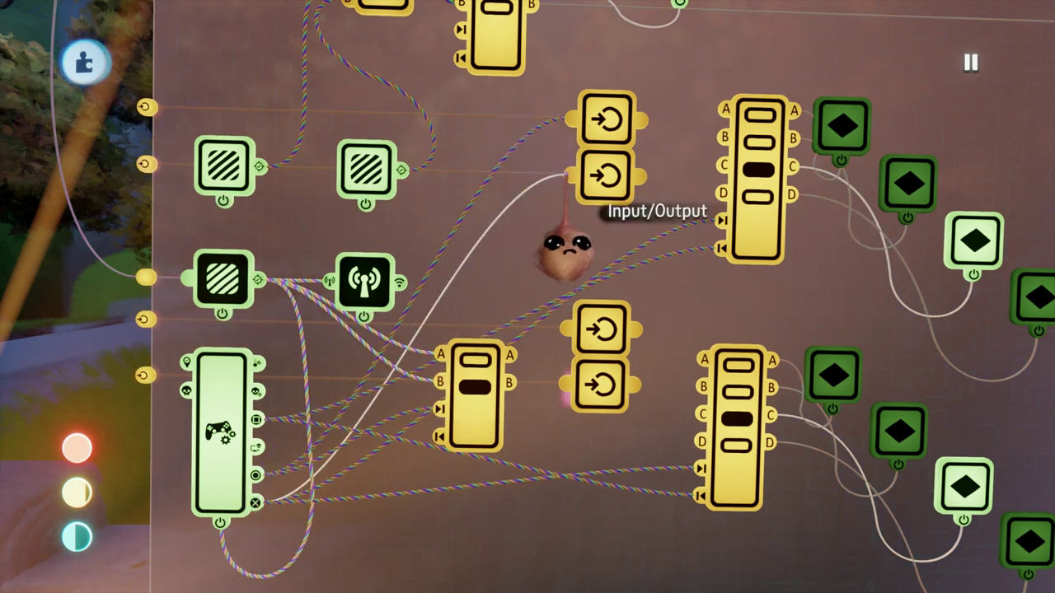
drag(641, 120, 721, 220)
drag(640, 176, 721, 248)
drag(601, 183, 599, 226)
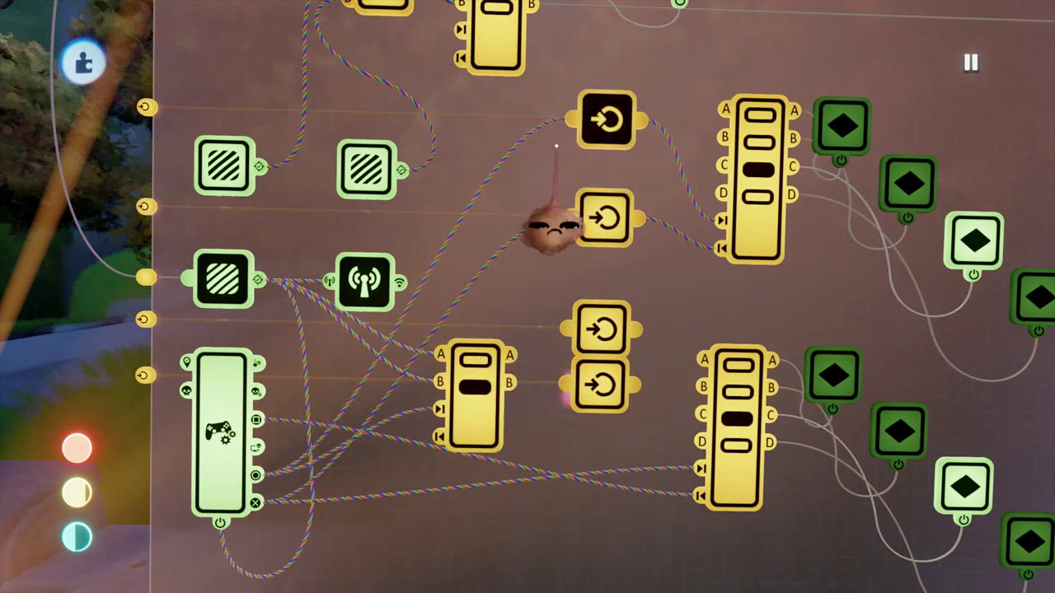
Step: Wire output A of the two-output selector to the power ports of both upper nodes
click(606, 216)
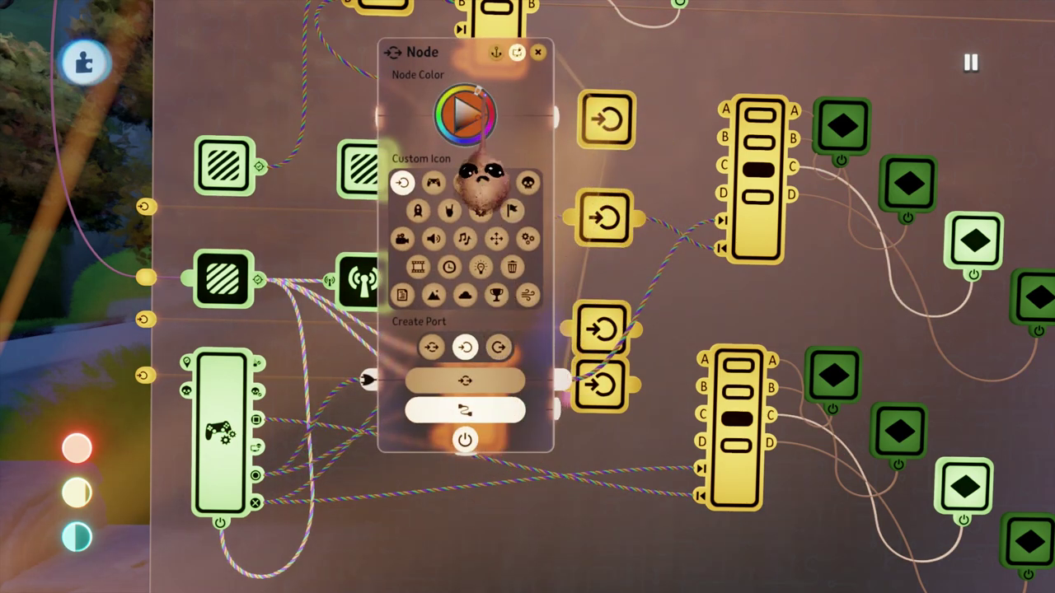
drag(540, 76, 564, 3)
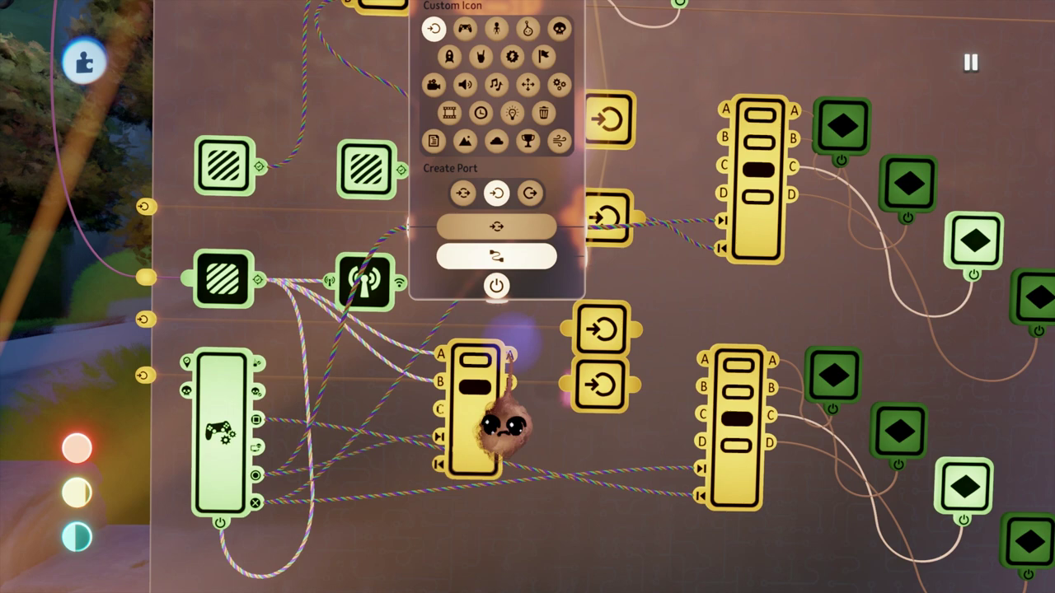
click(502, 289)
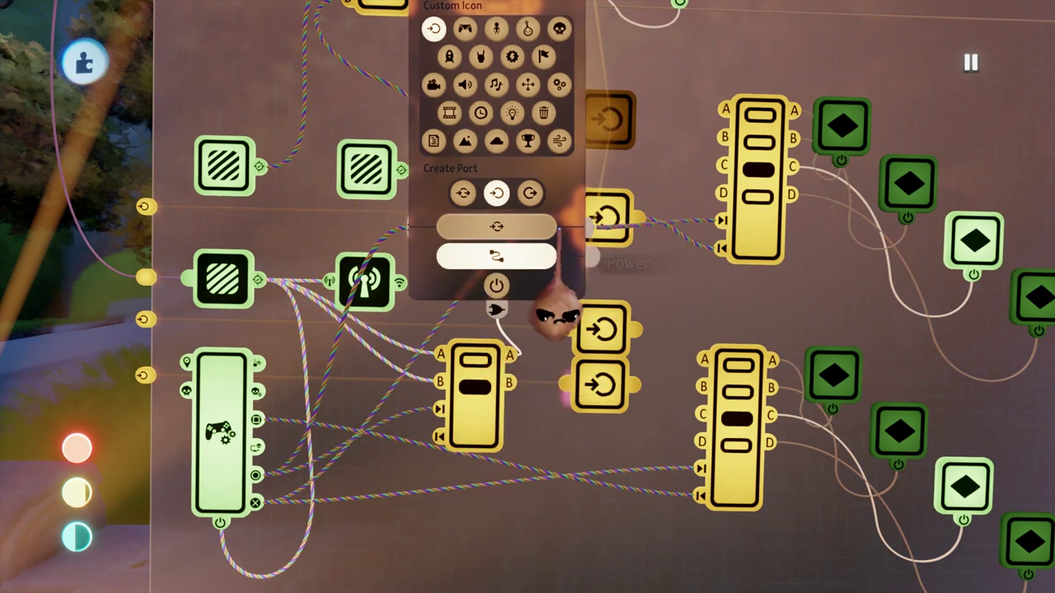
key(Escape)
click(590, 206)
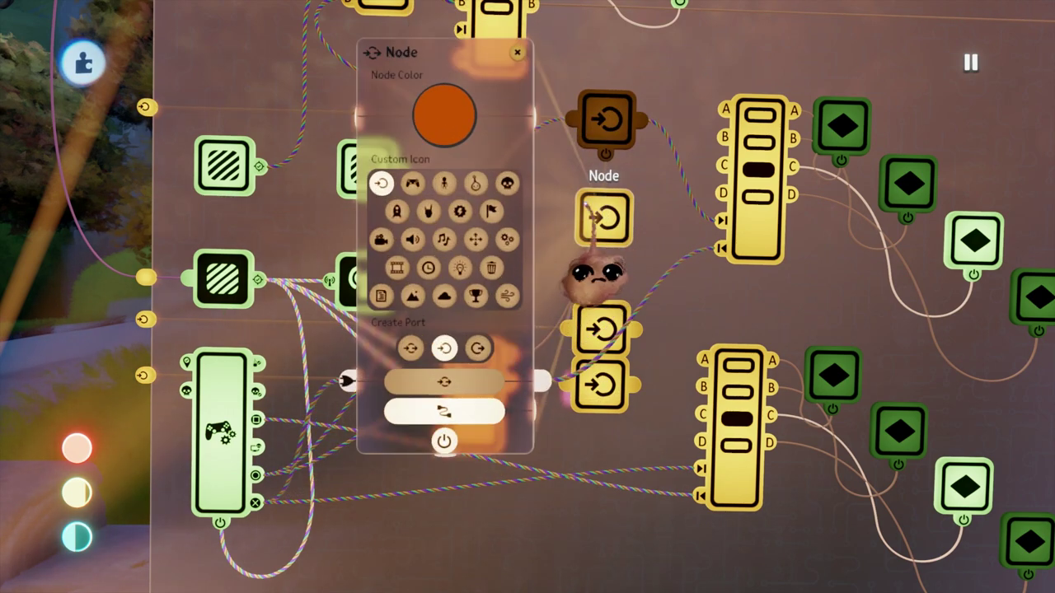
drag(493, 305, 524, 143)
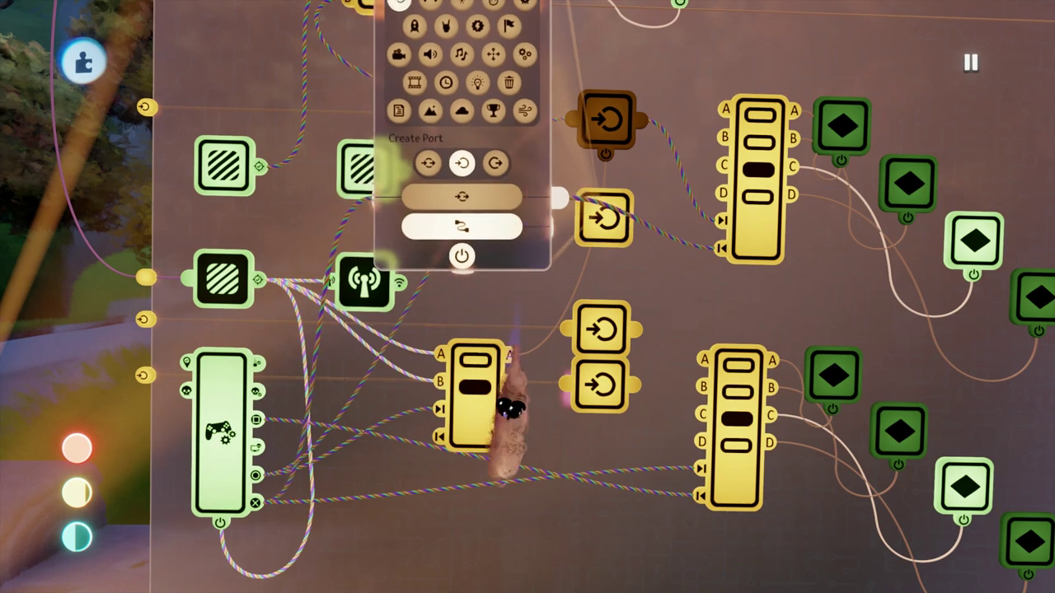
click(510, 355)
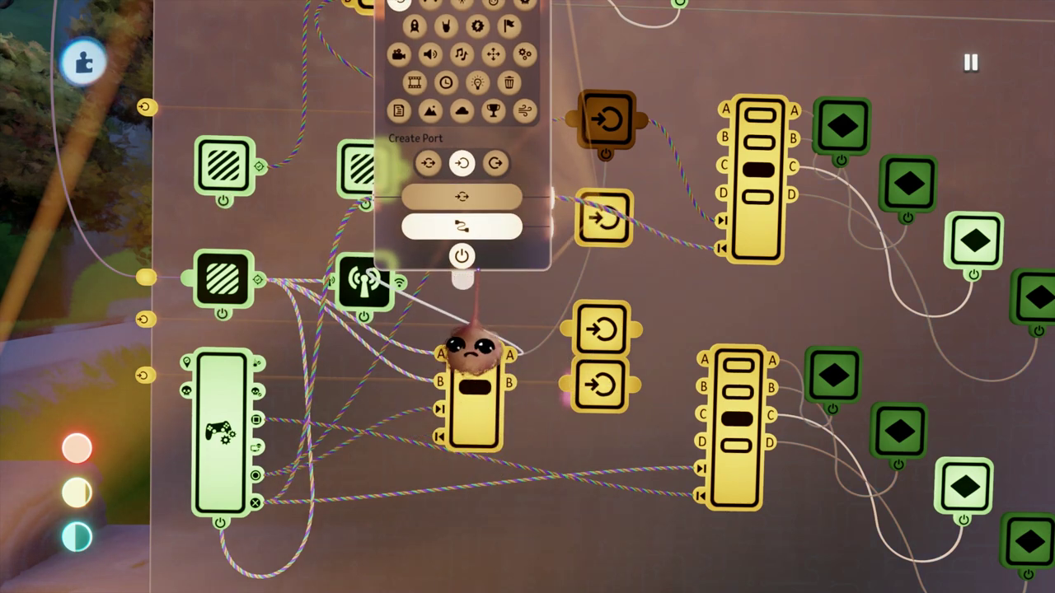
click(463, 278)
key(Escape)
Step: Space the two stacked nodes beside the lower four-output selector apart by moving the bottom one down
scroll(538, 560, down, 3)
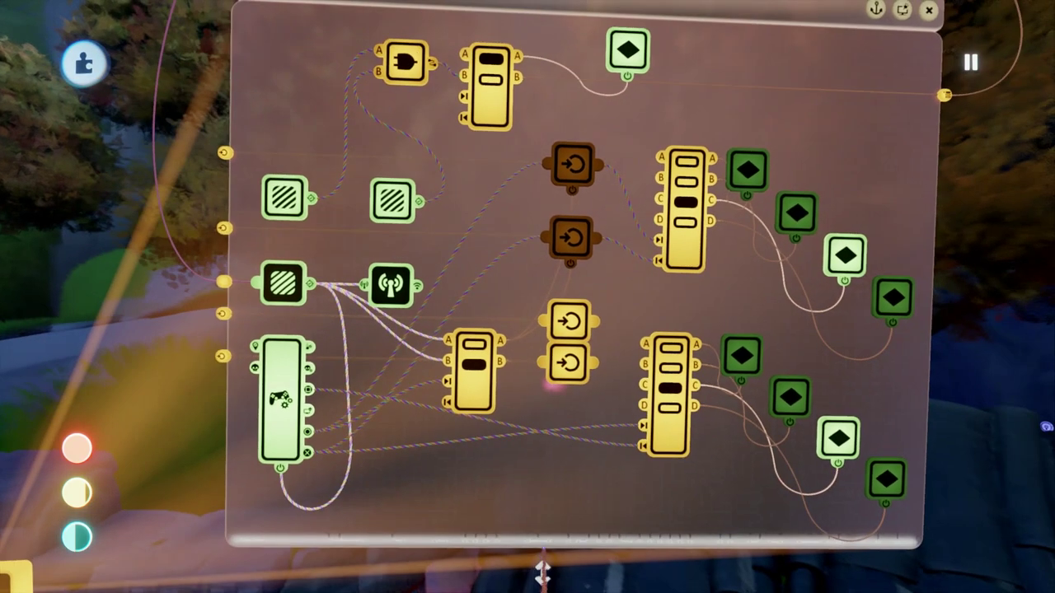
middle_drag(541, 535, 484, 532)
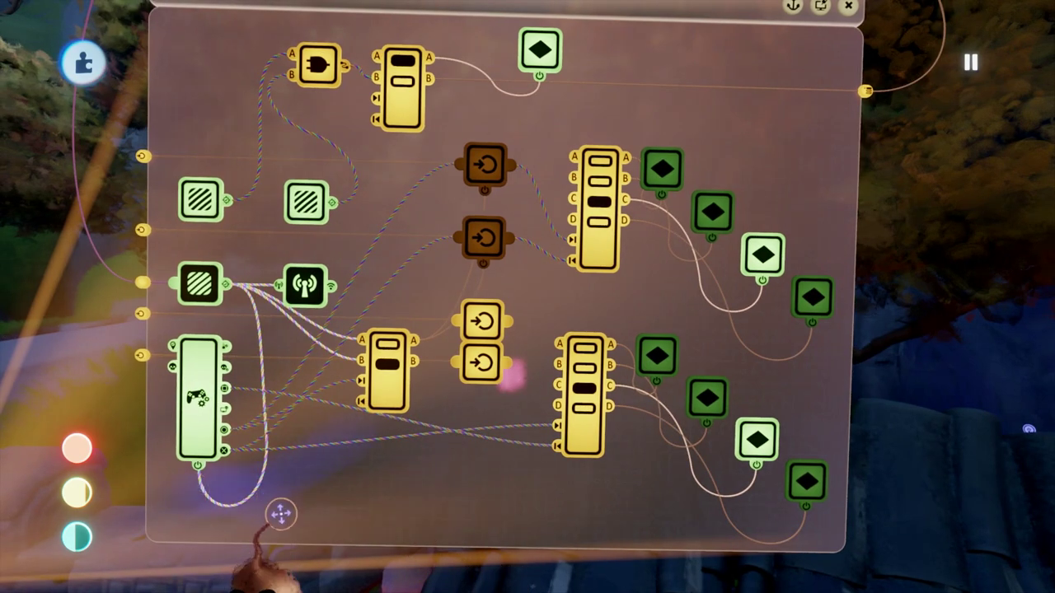
scroll(525, 296, up, 3)
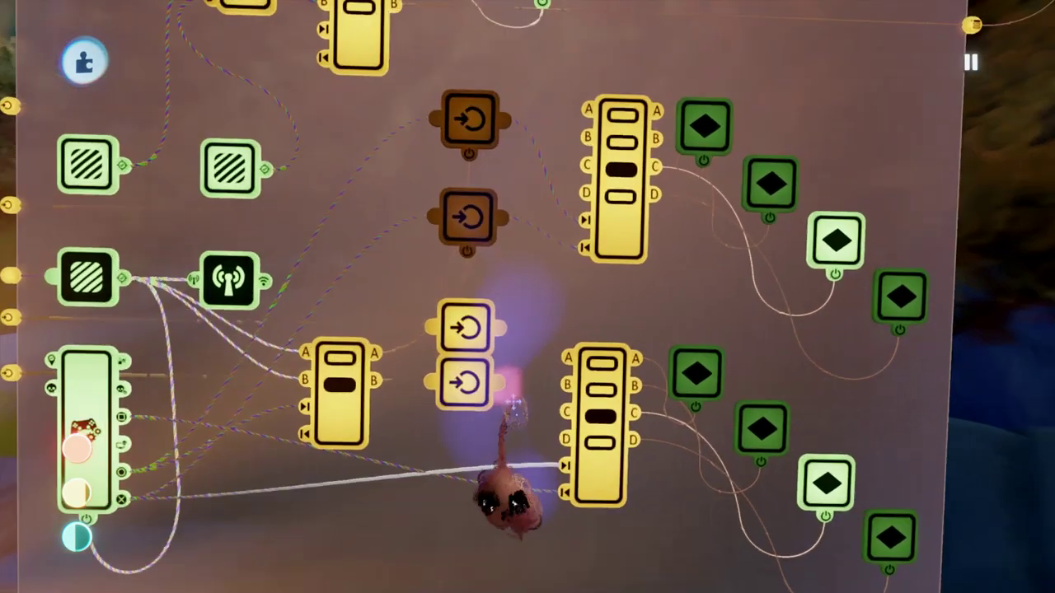
drag(446, 404, 446, 437)
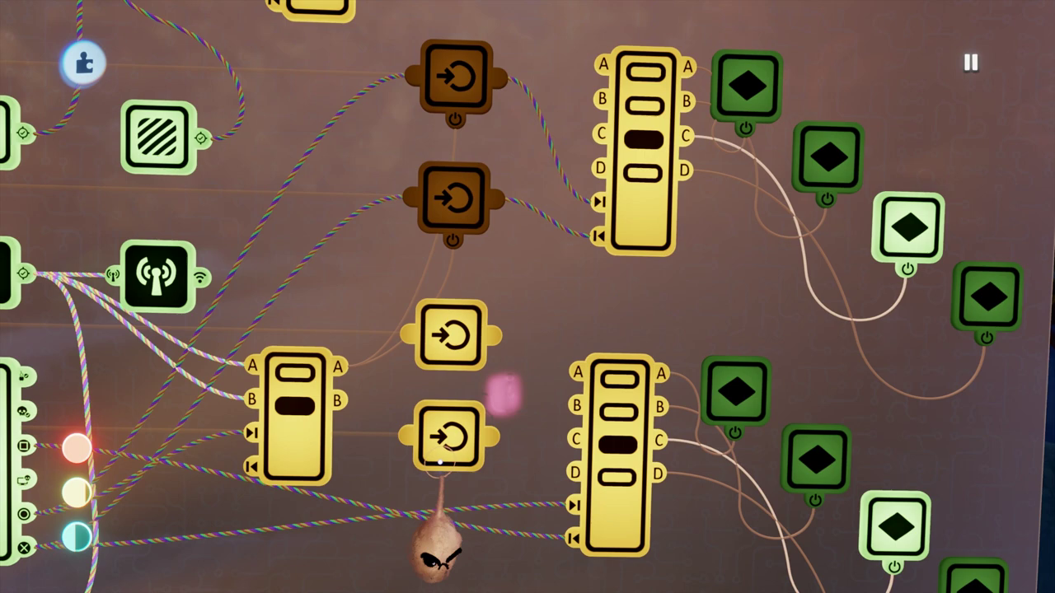
middle_drag(442, 587, 457, 431)
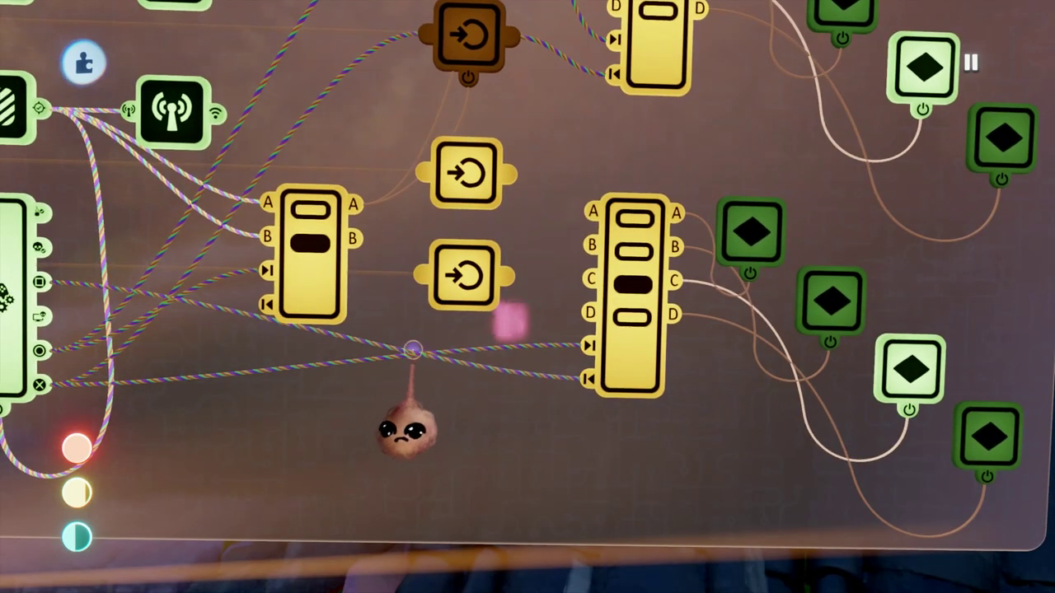
scroll(423, 349, down, 2)
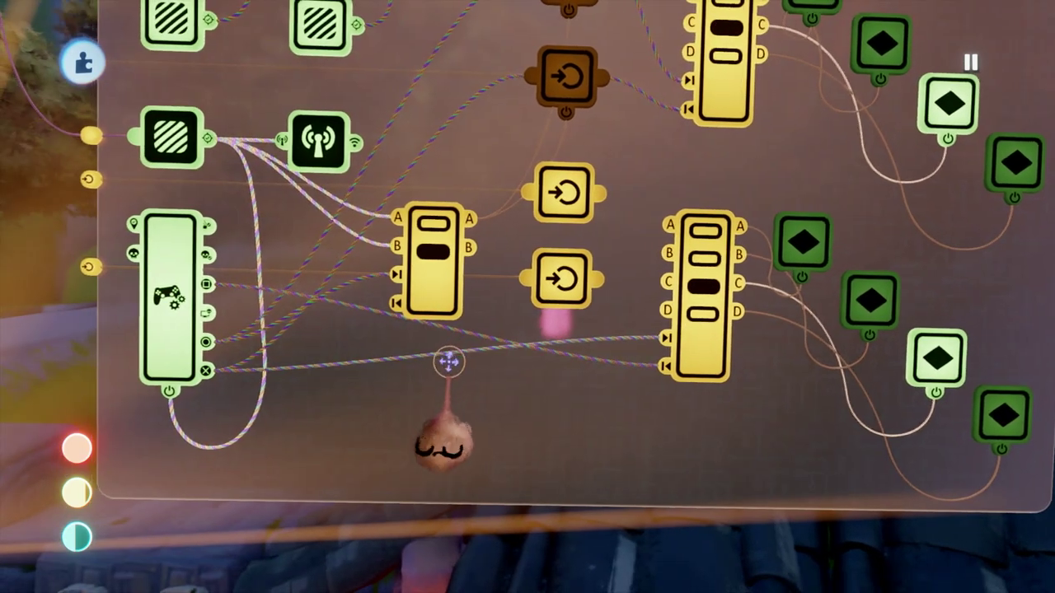
scroll(447, 363, down, 1)
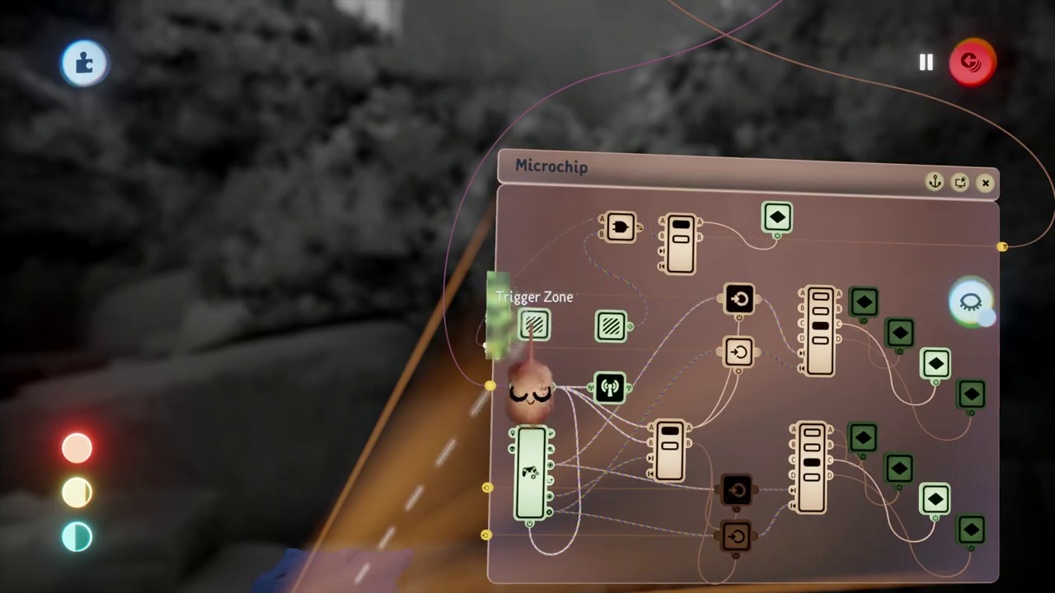
Step: Set the label Detection Mode of the trigger zone feeding the AND gate's input A to Both
click(534, 327)
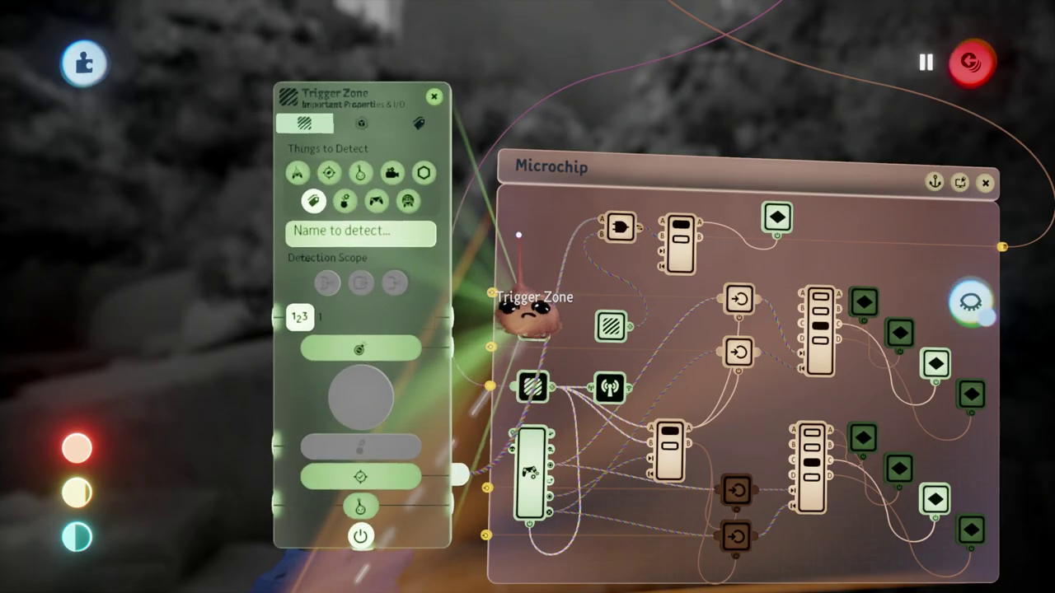
click(417, 123)
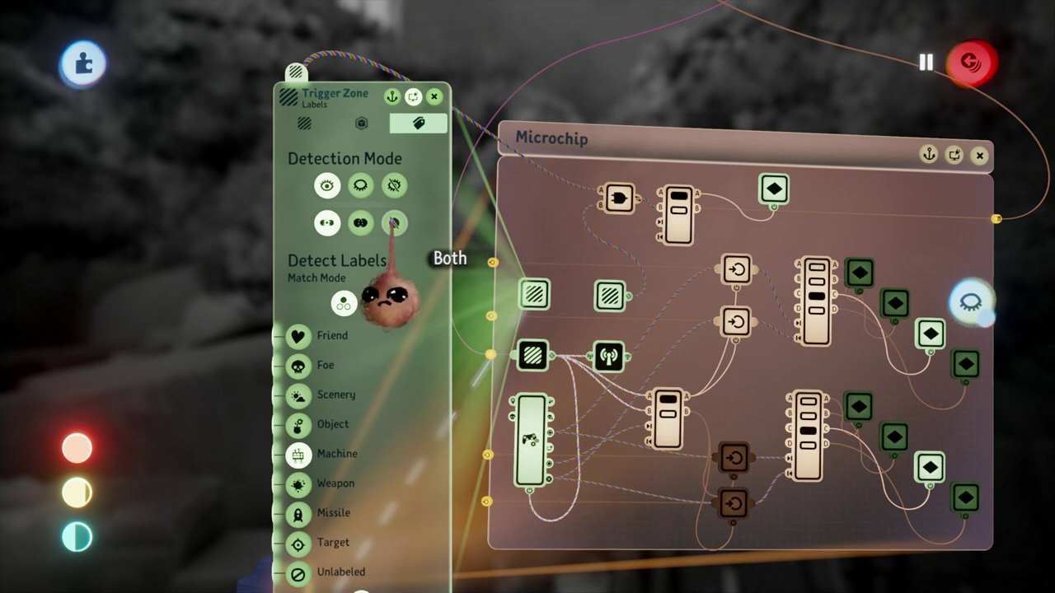
click(394, 221)
key(Escape)
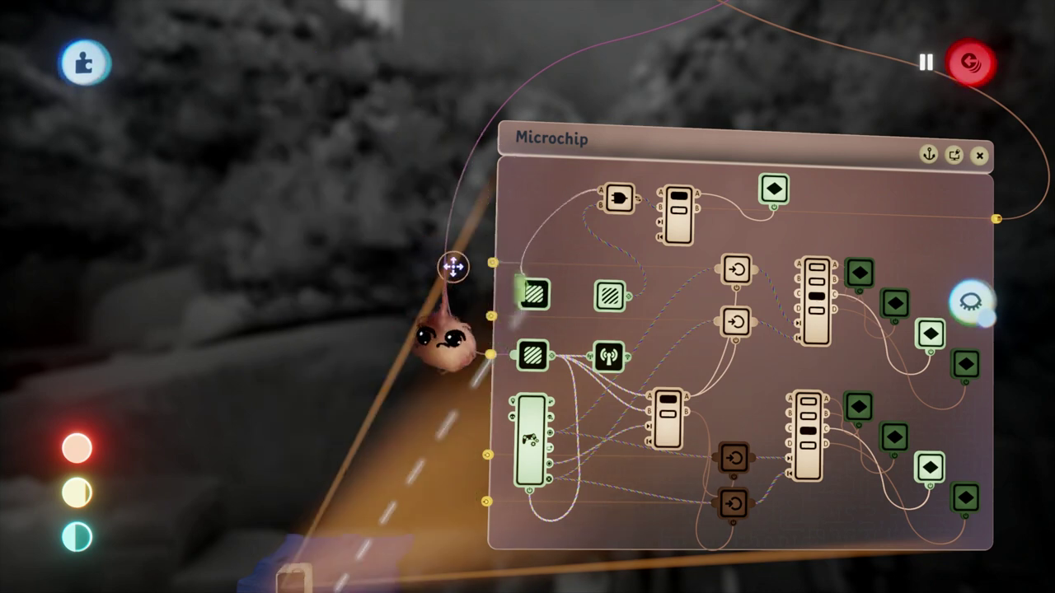
Step: Add a Tag gadget to empty space inside the puppet's Puppet Logic microchip
click(611, 363)
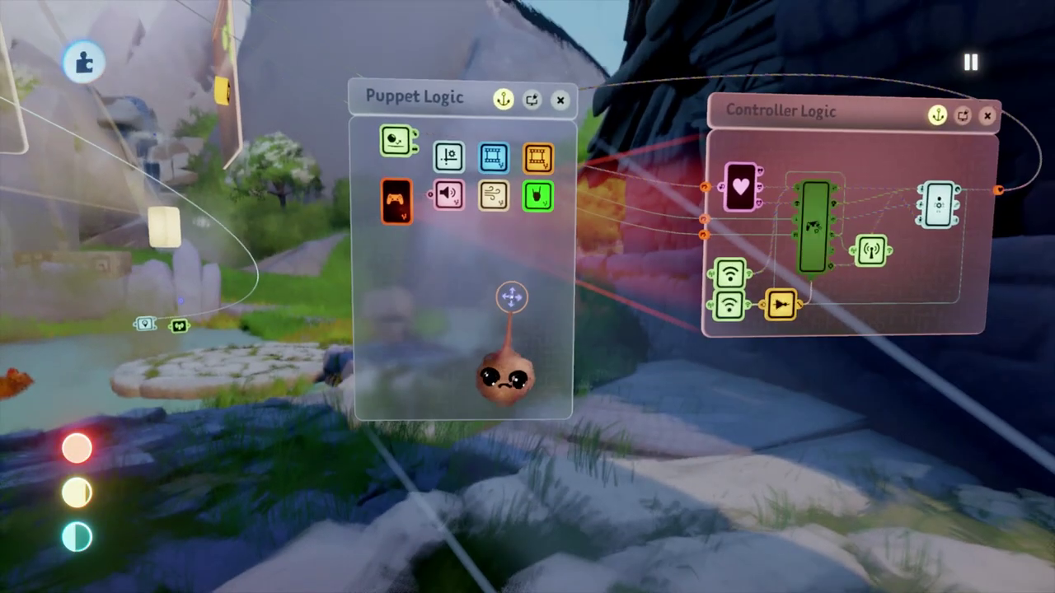
key(Tab)
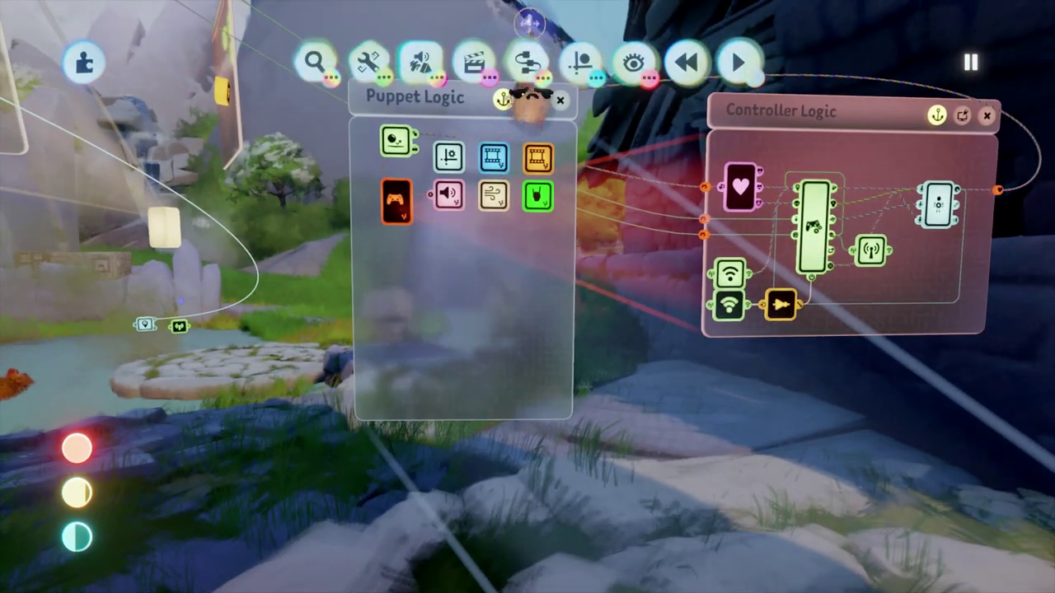
click(528, 62)
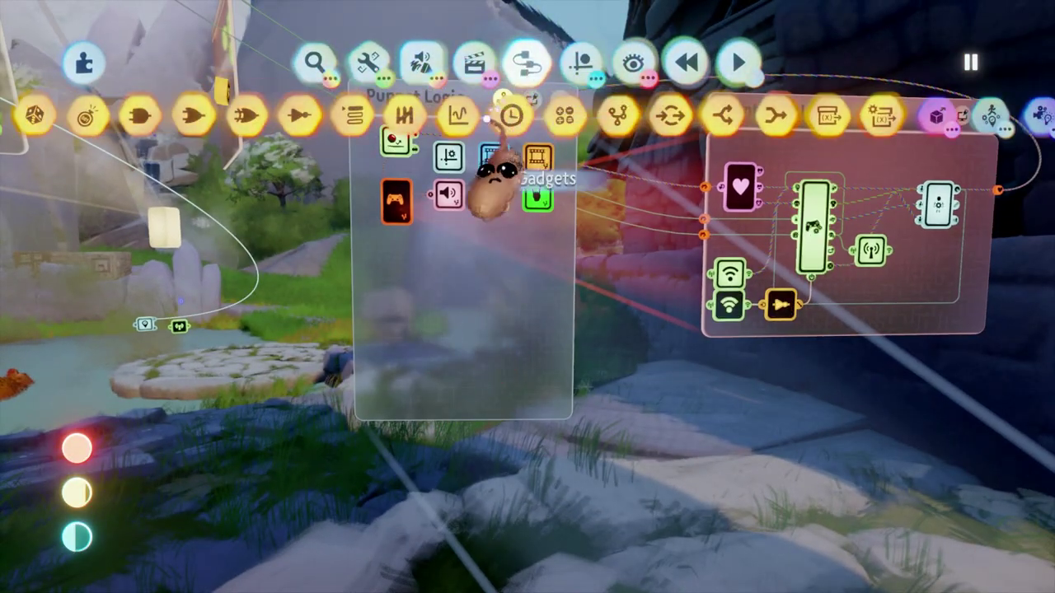
key(Escape)
click(194, 116)
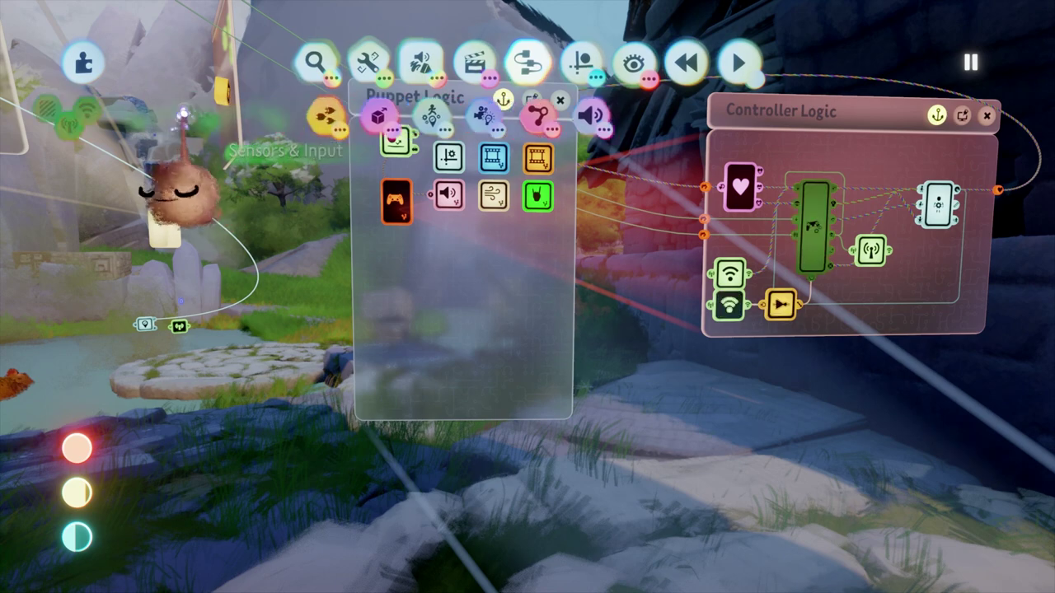
click(87, 115)
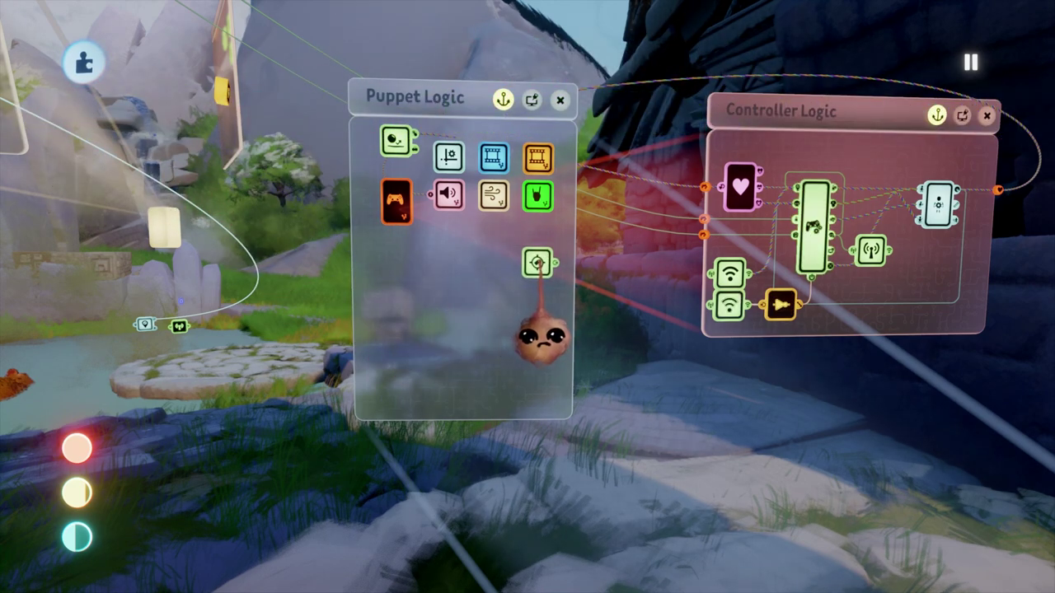
click(537, 263)
key(Escape)
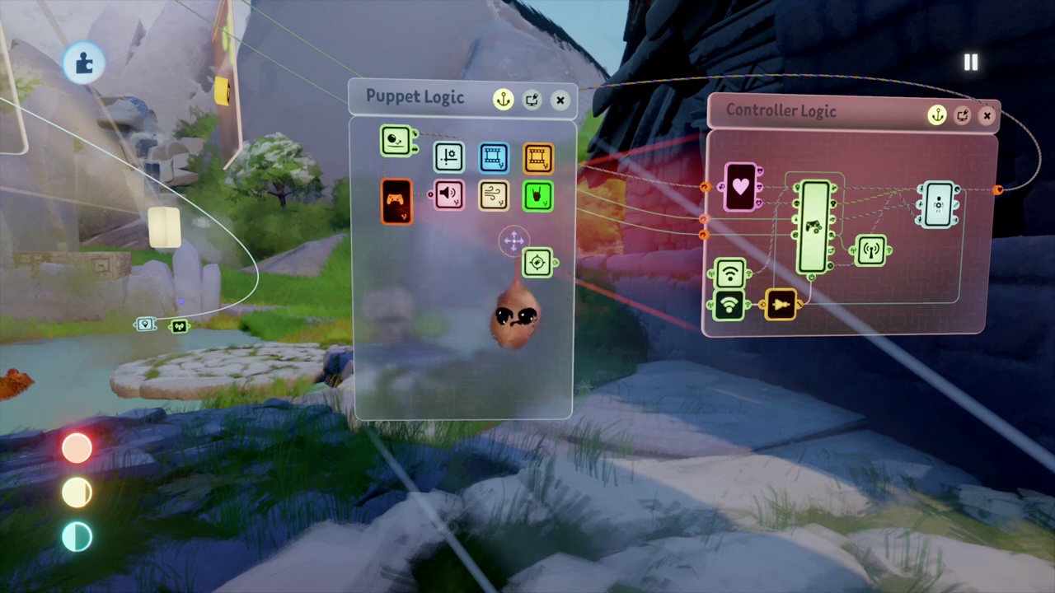
Step: Name the tag in the Puppet Logic microchip Artio
click(532, 350)
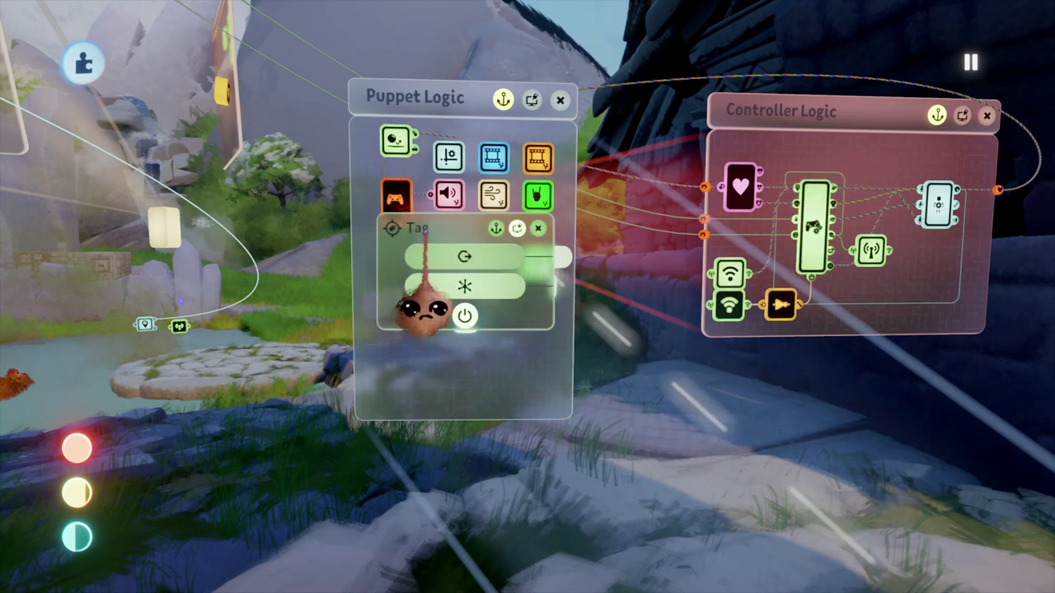
click(422, 312)
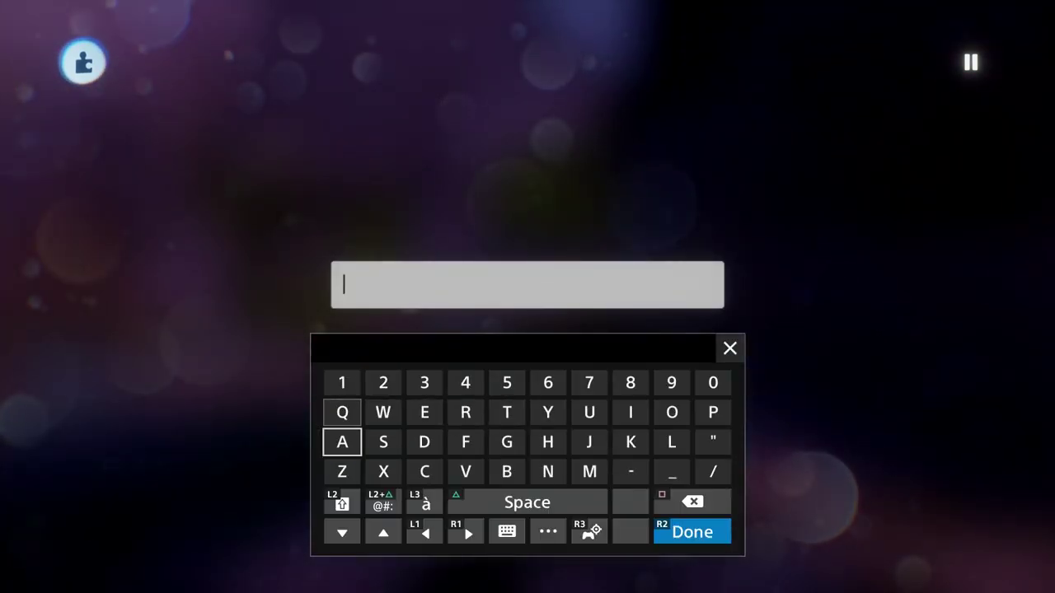
text(Artio)
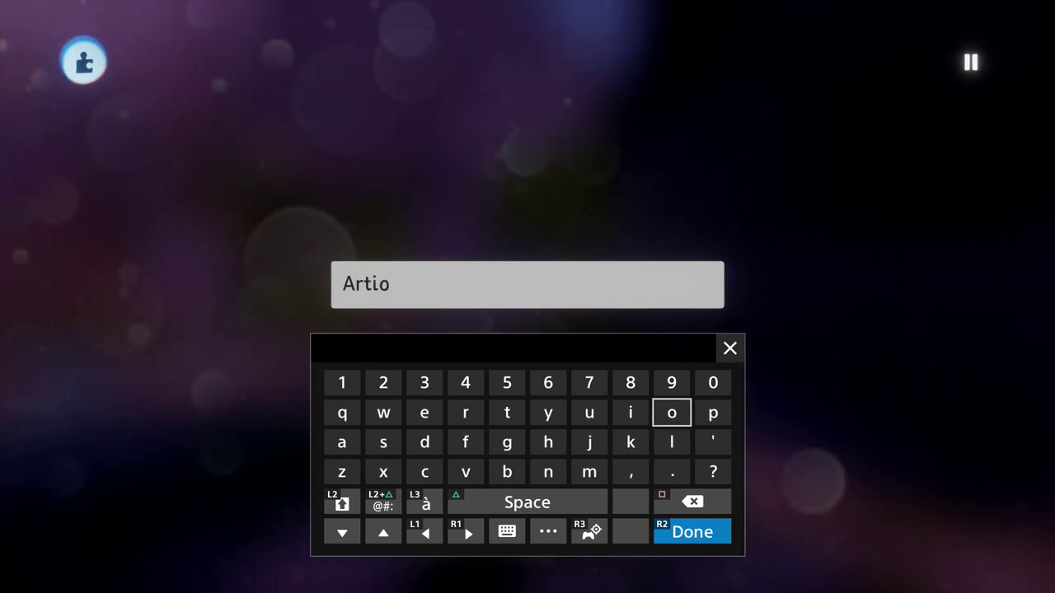
key(Return)
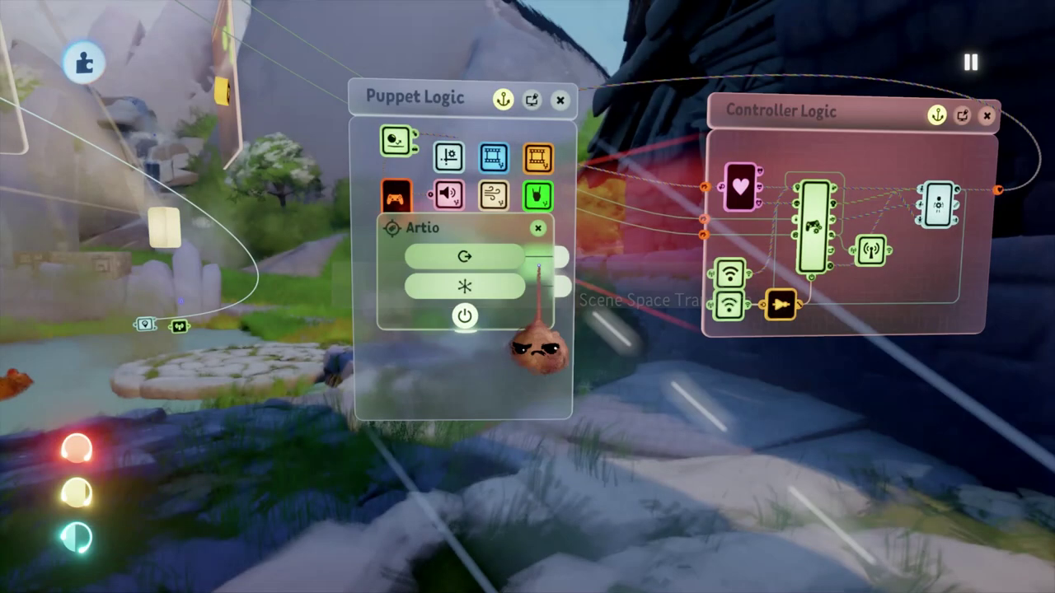
key(Escape)
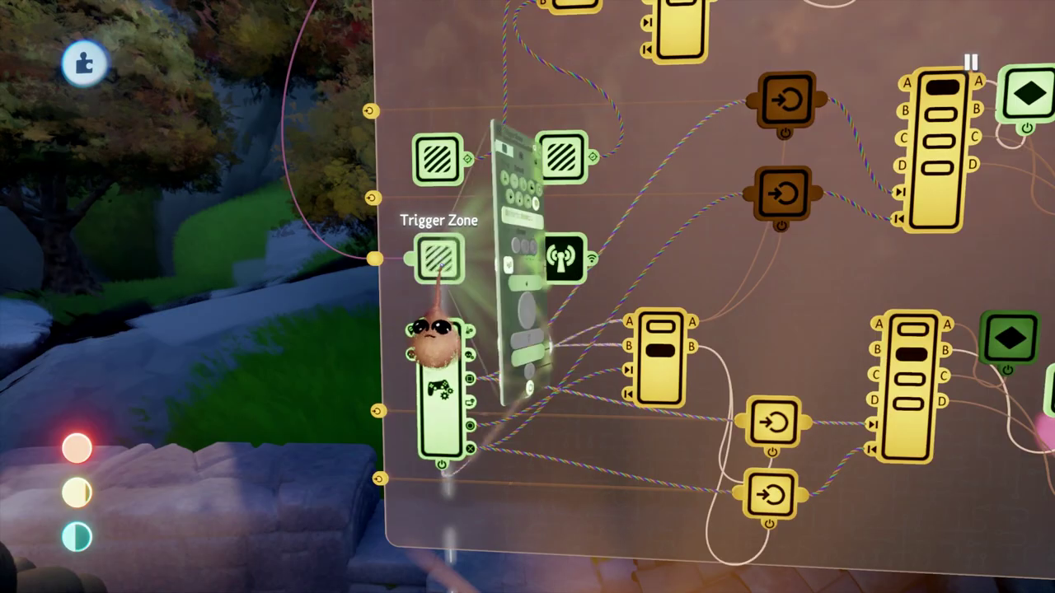
Step: Make the trigger zone that powers the controller sensor detect tags, with Artio as the name to detect
click(438, 259)
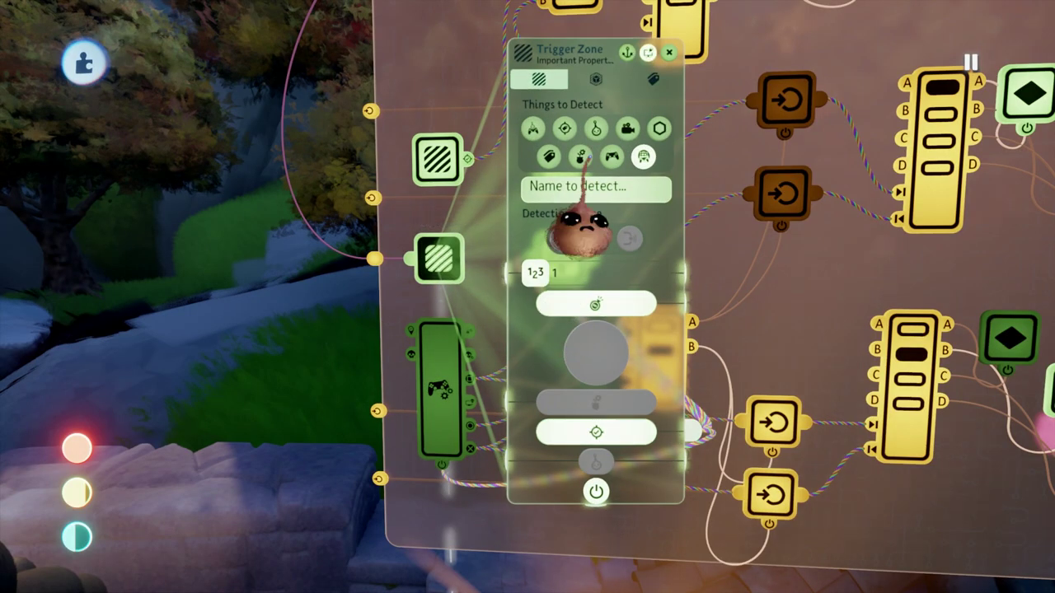
click(569, 188)
text(Ar)
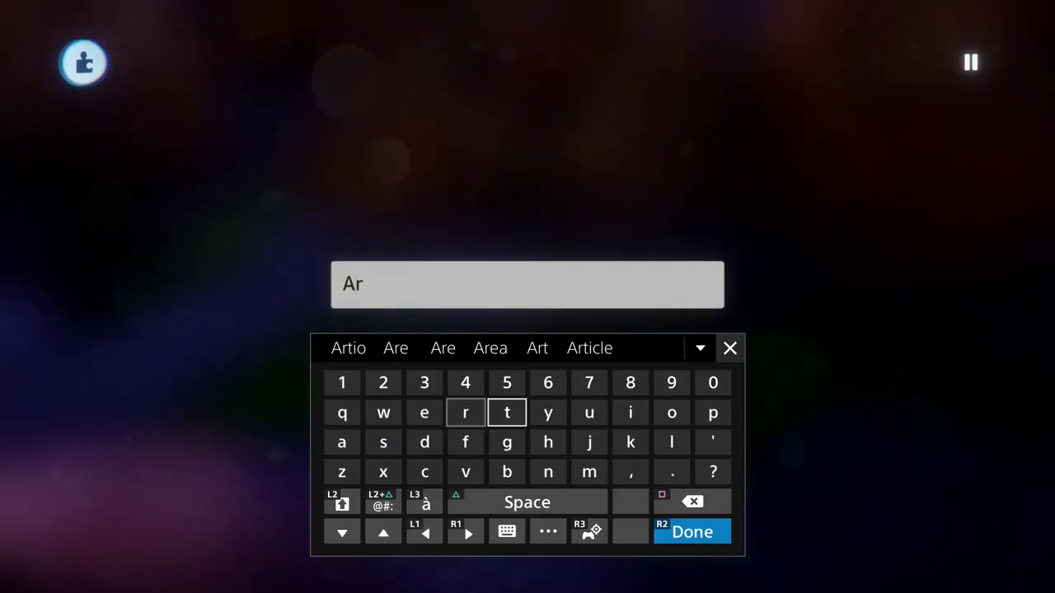
text(tio)
key(Return)
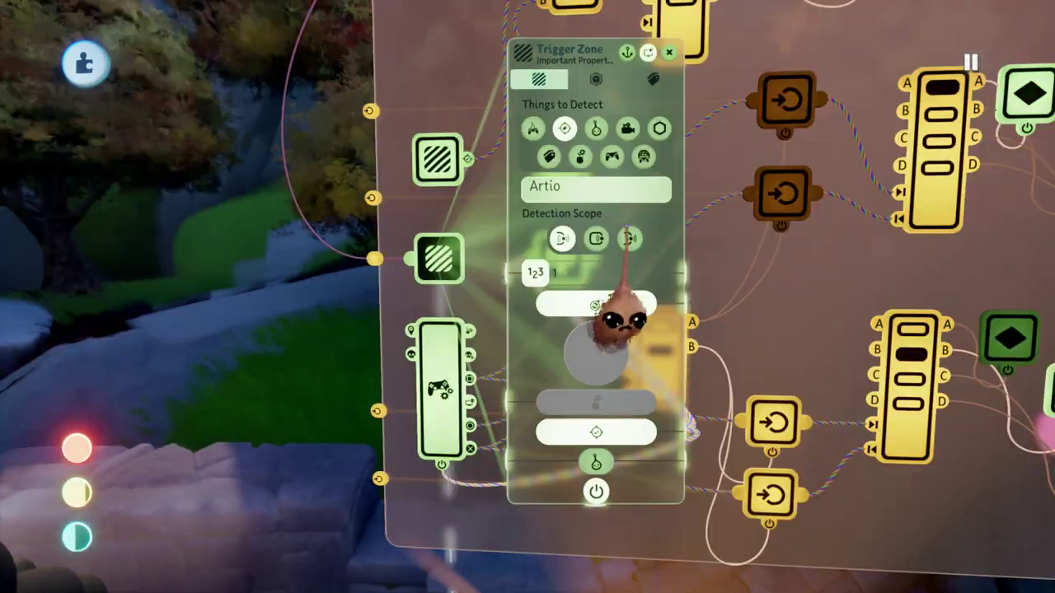
key(Escape)
Step: Turn on Keep Changes for the upper selector's first keyframe, with slow power up and slow power down at 0.1 s
click(526, 319)
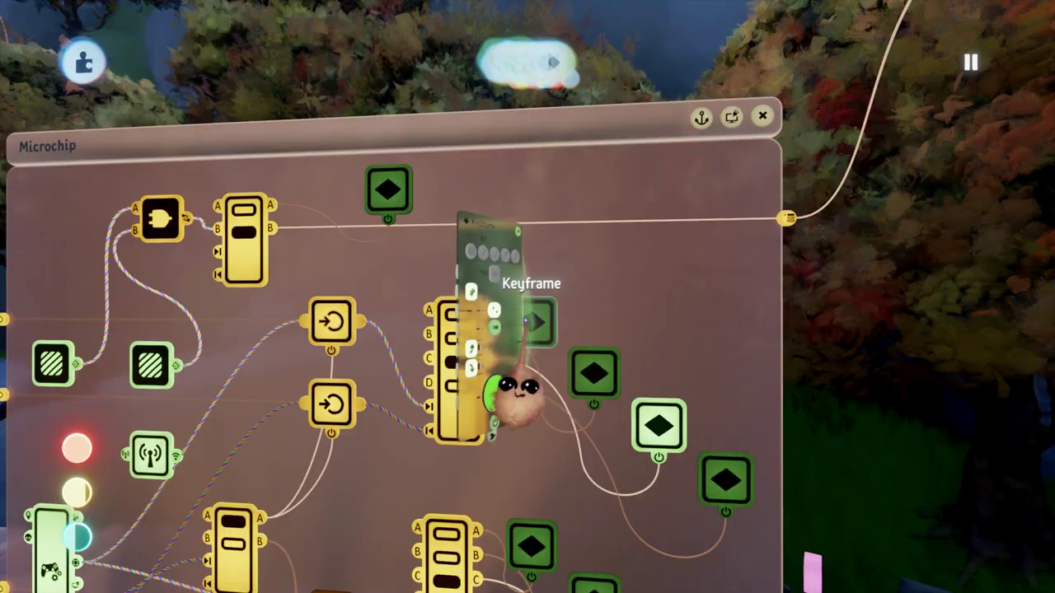
click(531, 329)
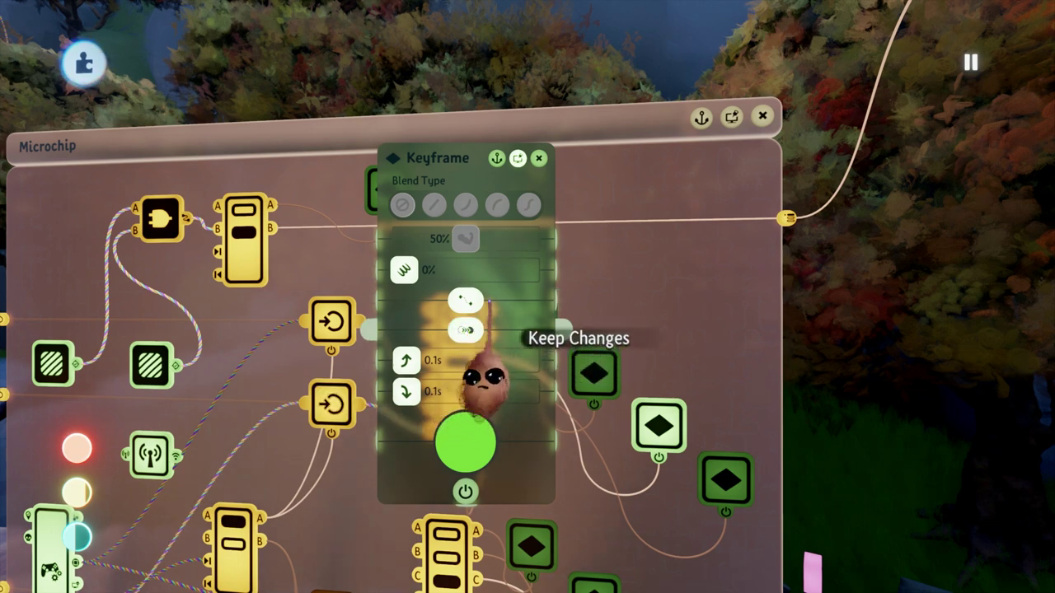
click(485, 326)
Step: Turn on Keep Changes for the upper selector's second keyframe, set slow power up to 0.1 s and raise its slow power down
click(592, 372)
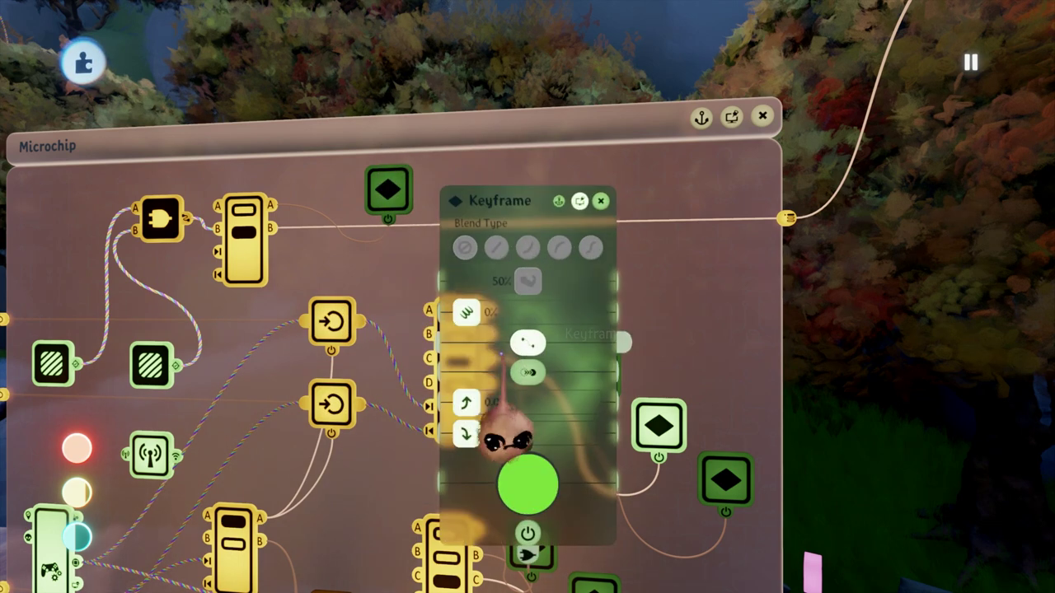
drag(459, 482, 461, 521)
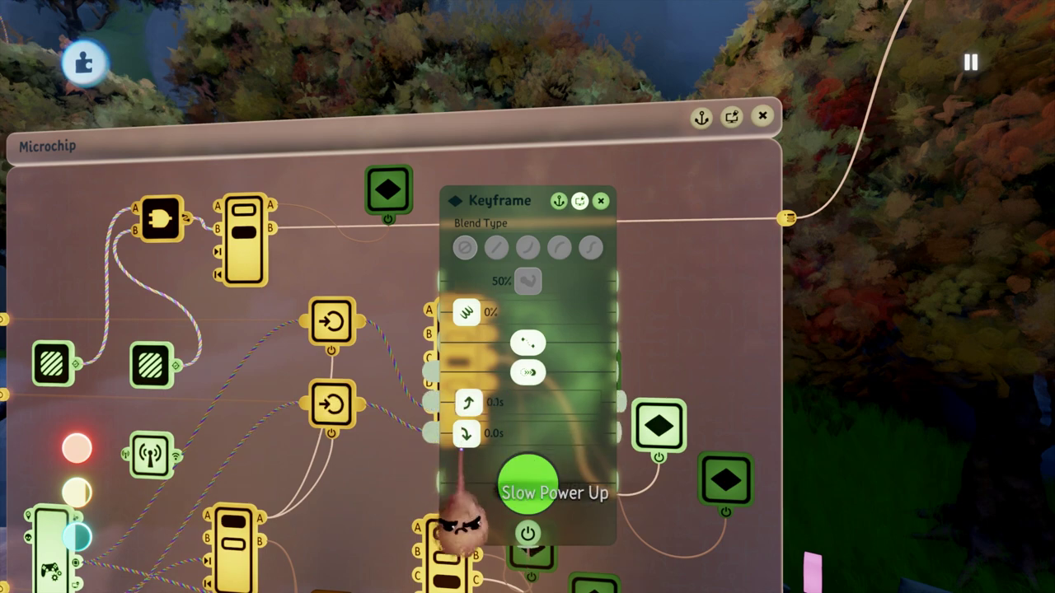
mouse_move(467, 436)
mouse_down()
mouse_move(519, 409)
mouse_move(465, 420)
mouse_up()
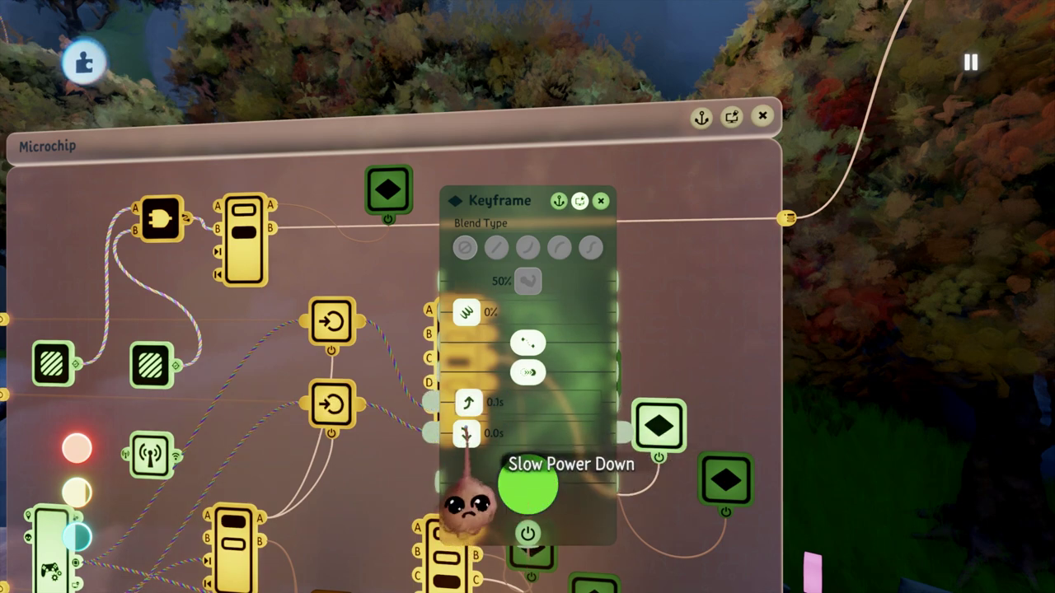
key(Escape)
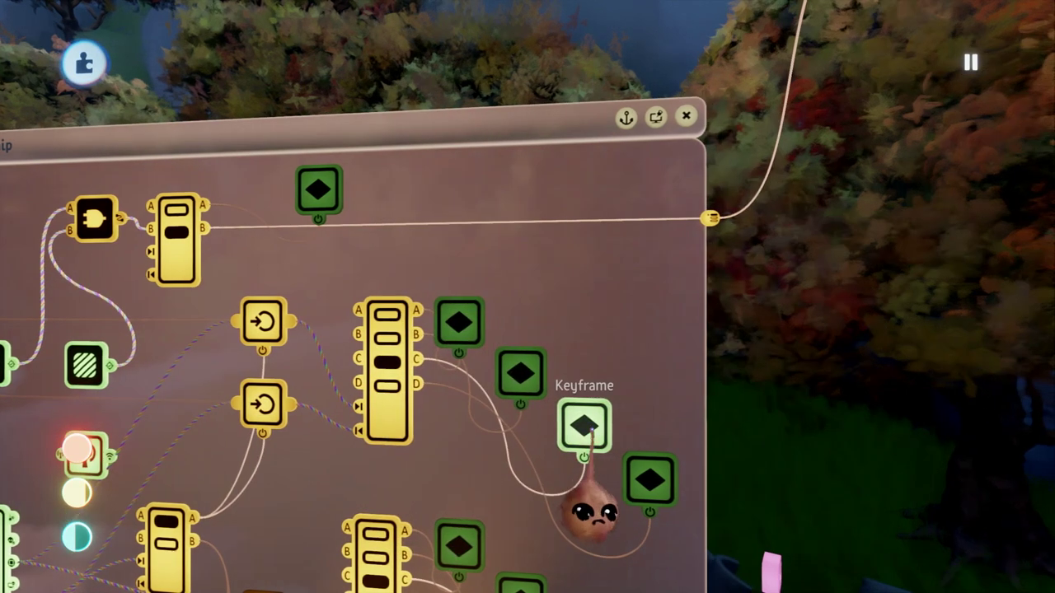
Step: Turn on Keep Changes for the upper selector's third and fourth keyframes, with the third's slow power up and down at 0.1 s
click(584, 425)
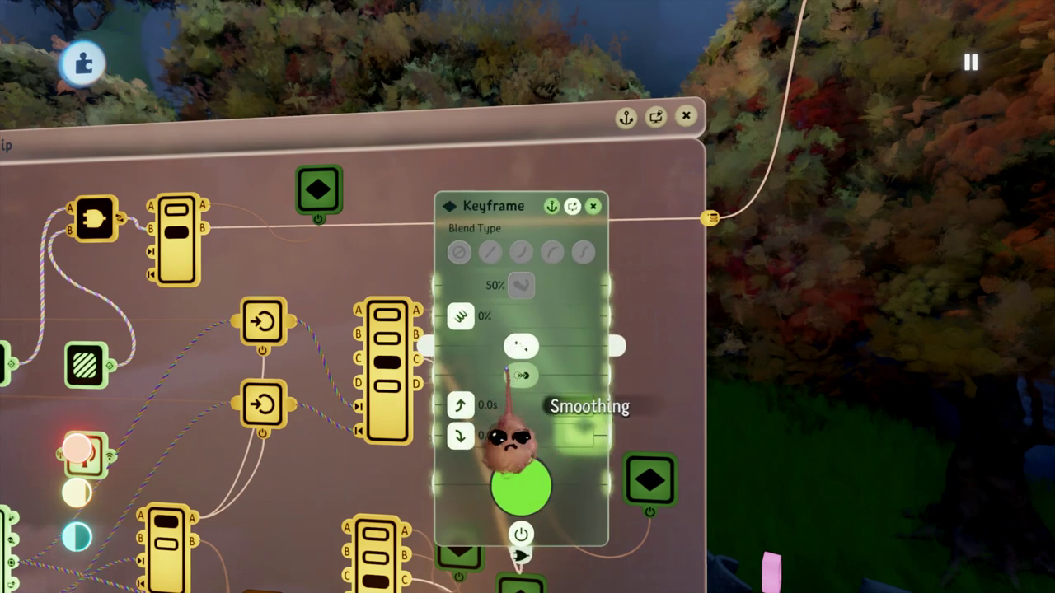
mouse_move(458, 407)
mouse_down()
mouse_move(531, 409)
mouse_move(463, 424)
mouse_up()
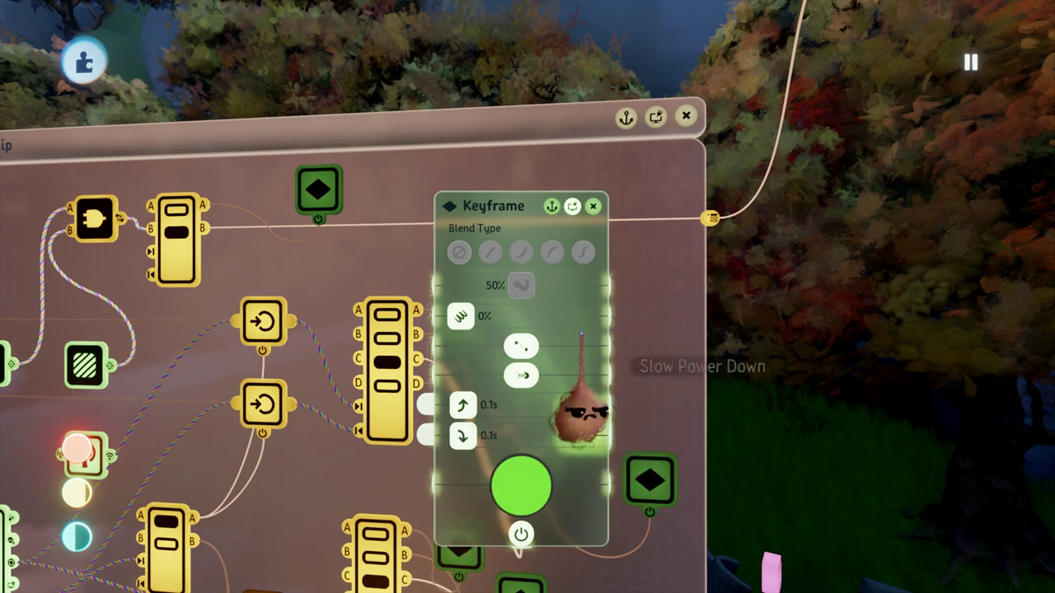
key(Escape)
click(628, 464)
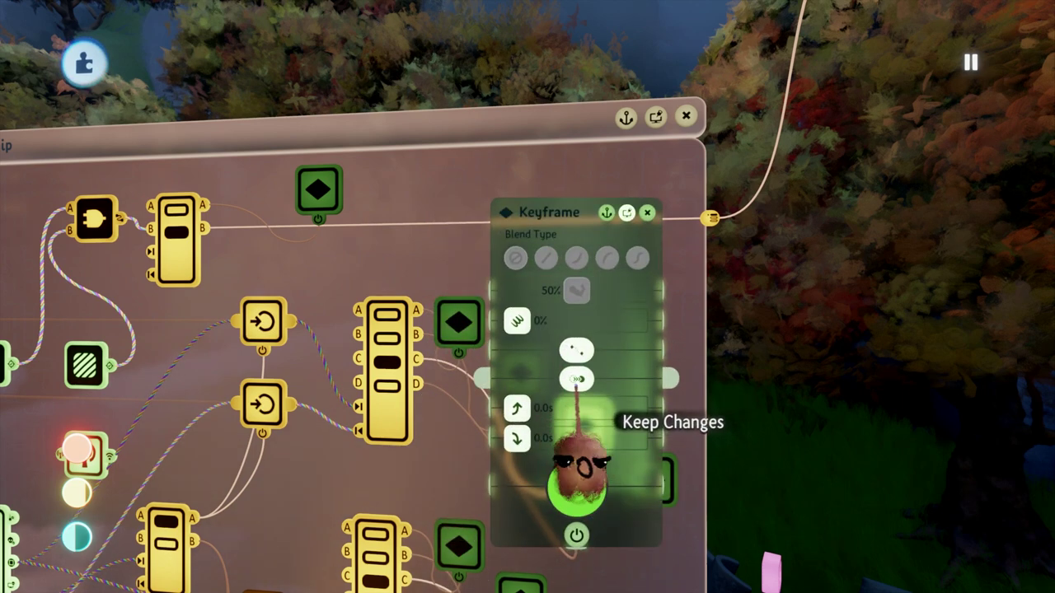
click(527, 485)
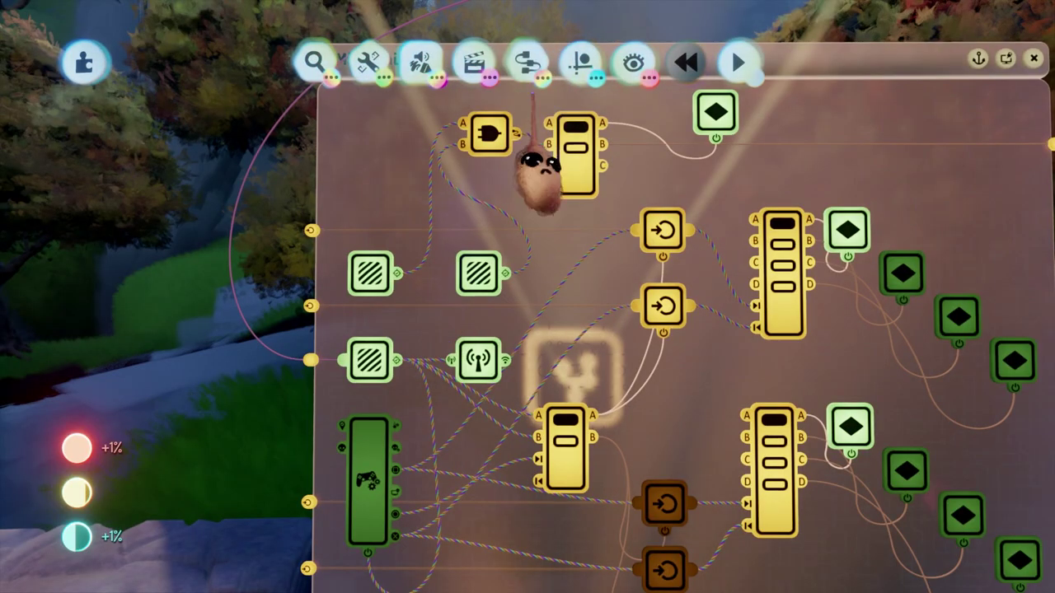
Step: Add a Camera gadget above the trigger zones in the microchip and power it from the trigger zone that detects the player
click(528, 65)
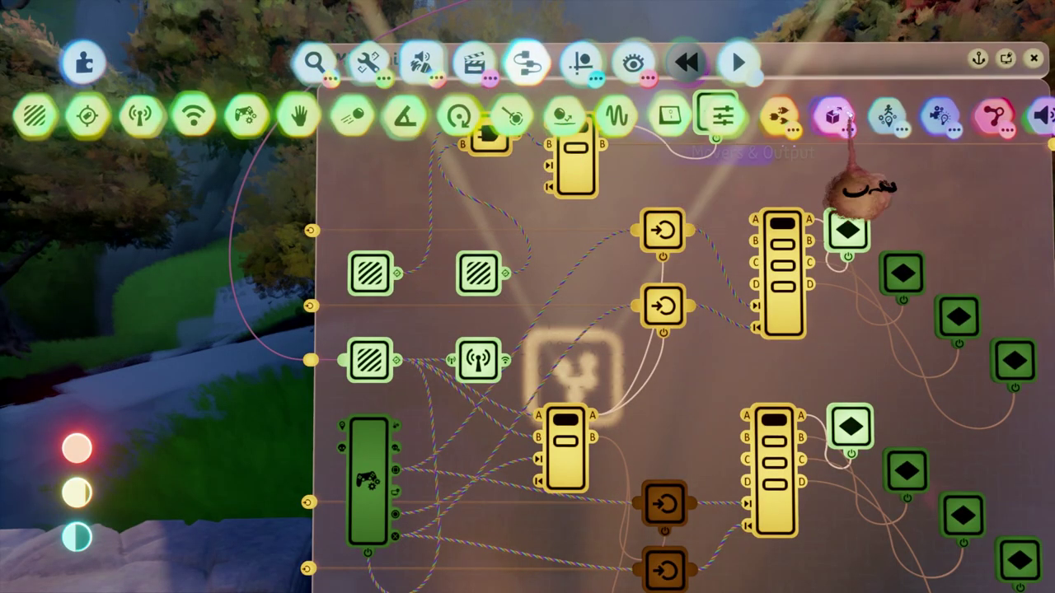
click(939, 117)
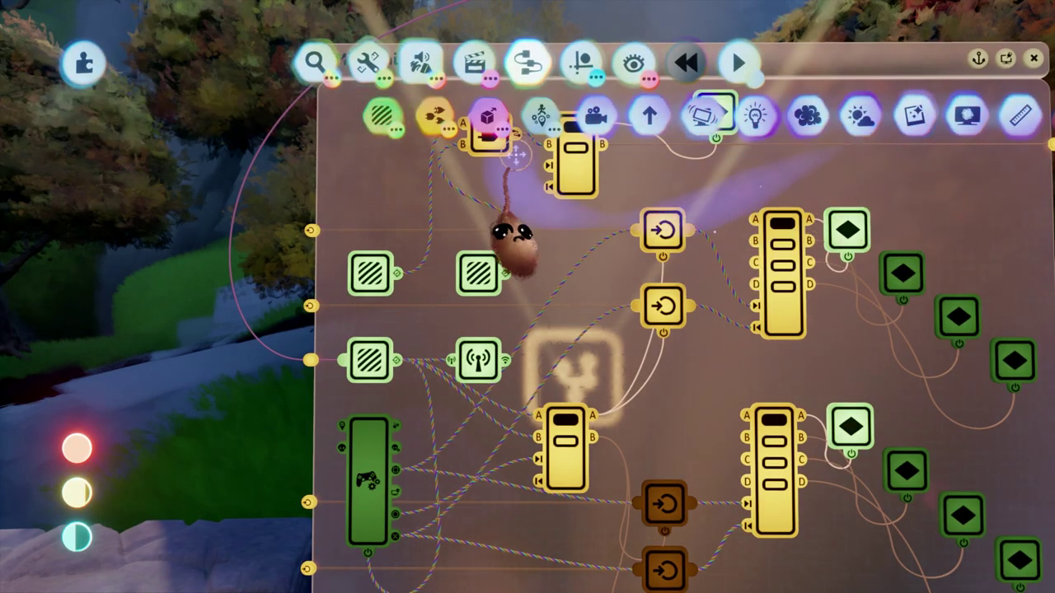
click(587, 119)
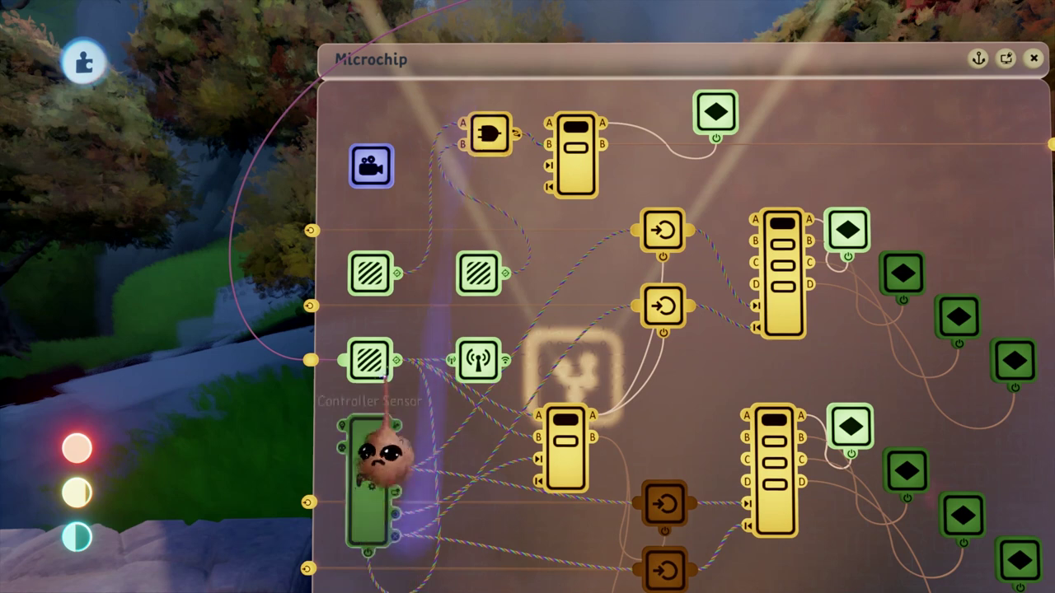
drag(398, 360, 382, 192)
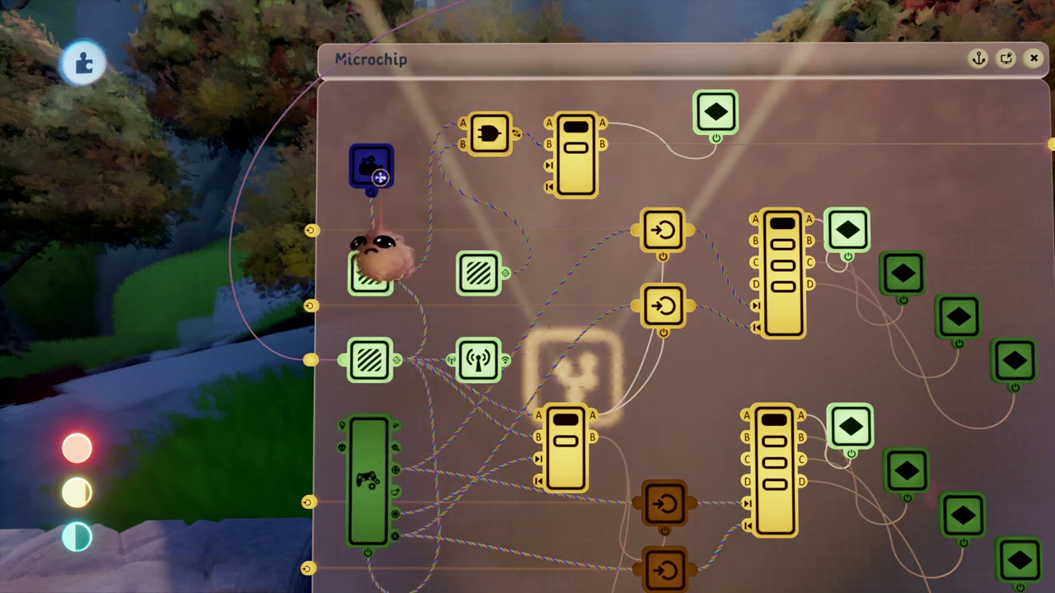
Step: Check the camera's settings and position the camera in the scene so it faces the stone dials
click(371, 167)
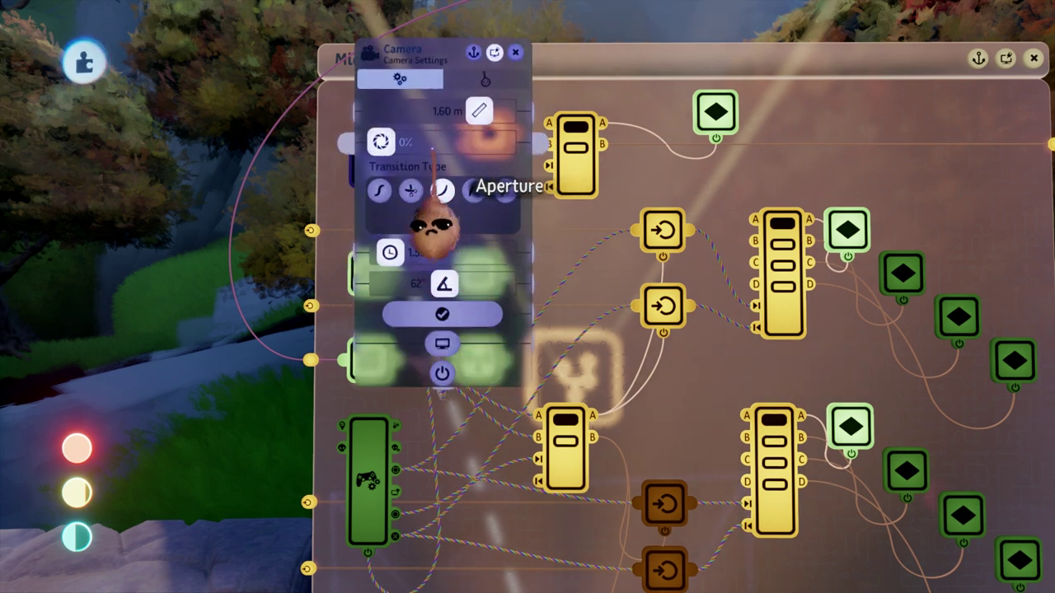
key(Escape)
click(371, 169)
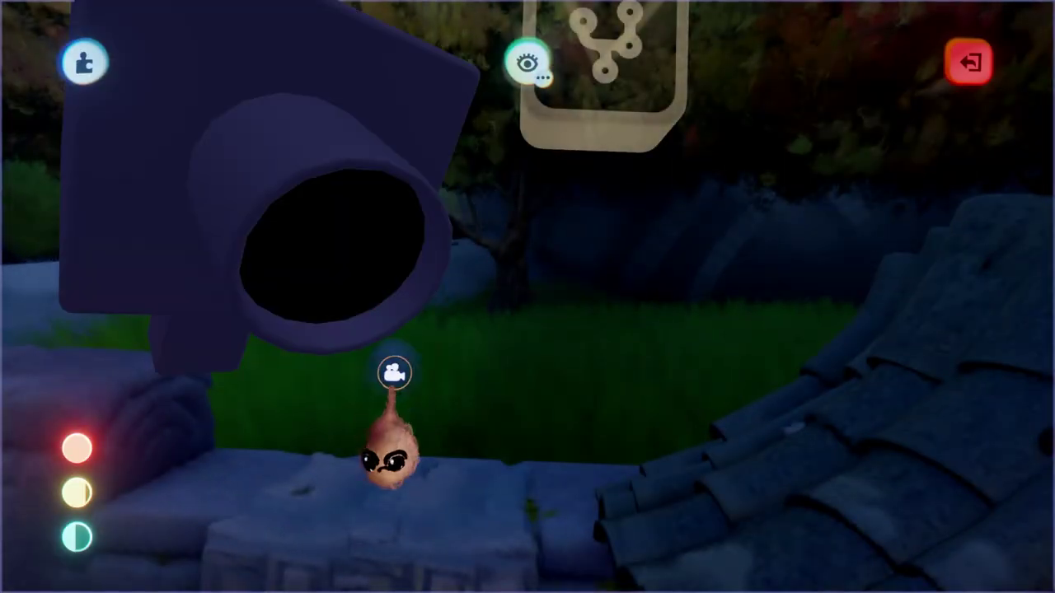
middle_drag(395, 373, 476, 352)
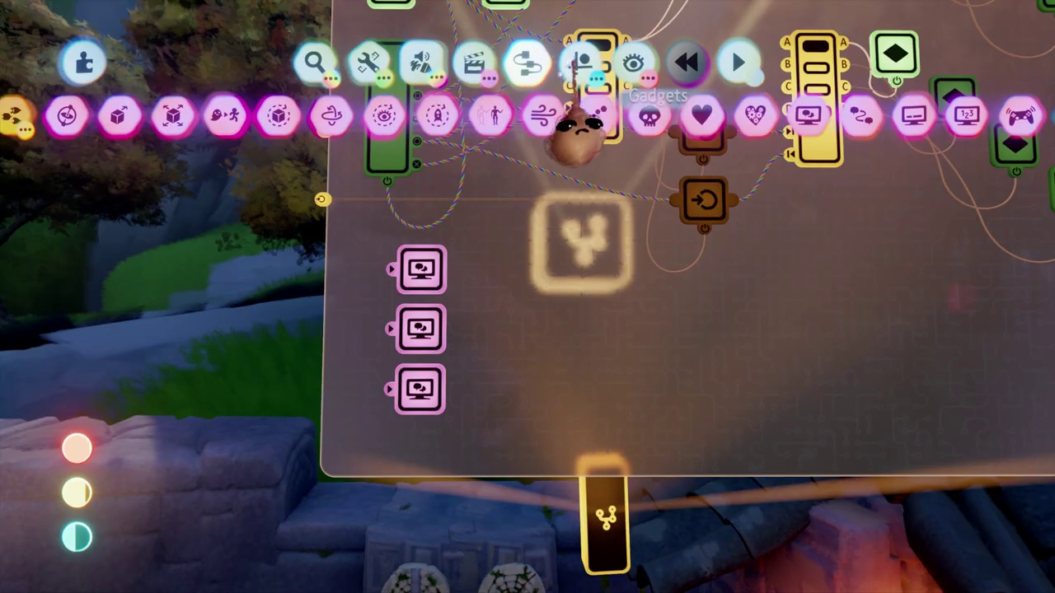
Step: Enable Grid Snap at 1/32 and move the first text displayer's "switch dial" prompt to the lower-right area of the display
click(574, 66)
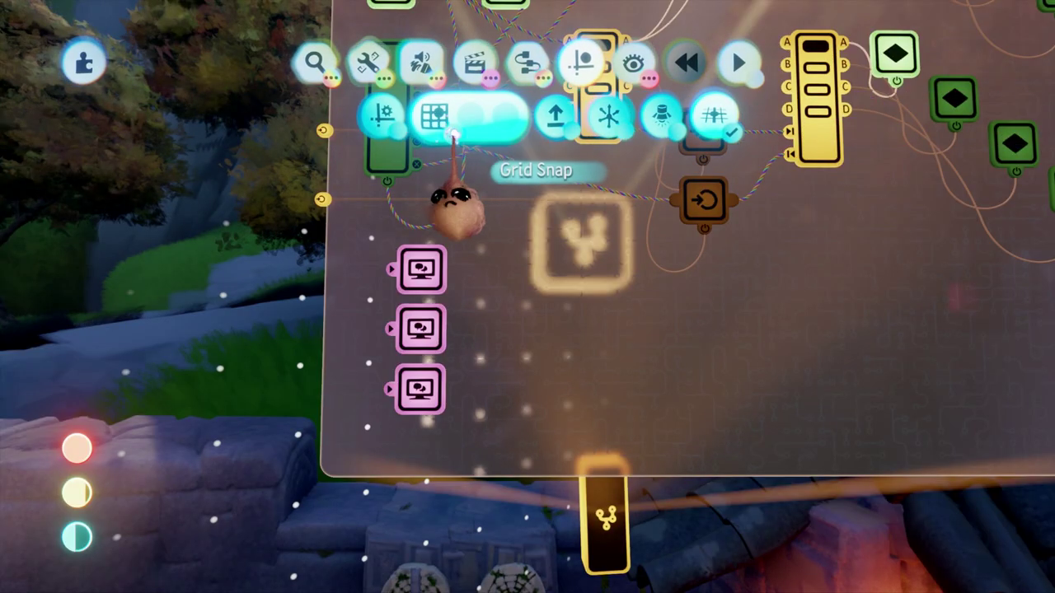
click(453, 132)
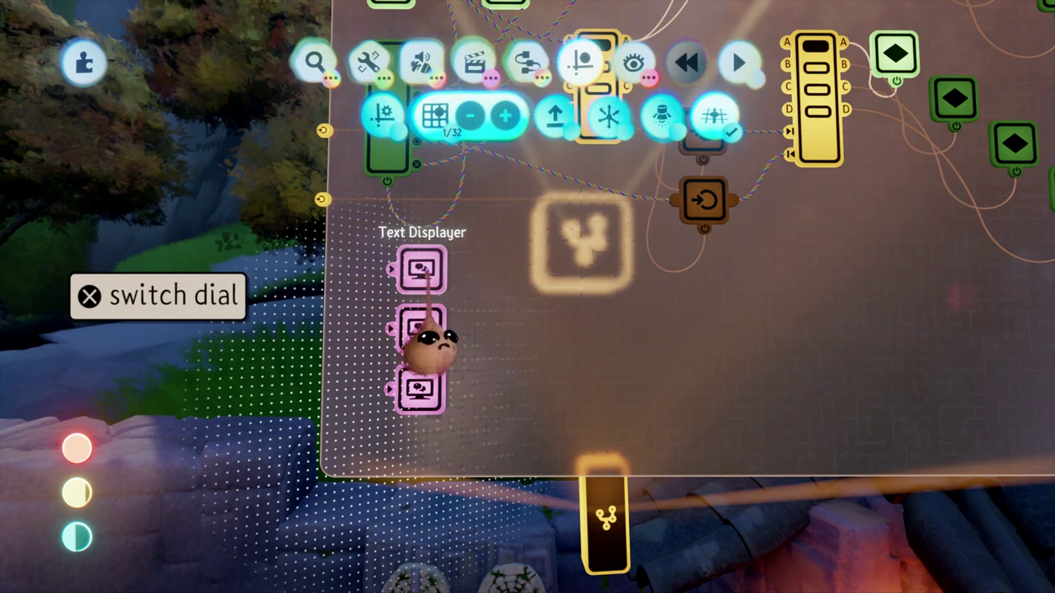
click(423, 340)
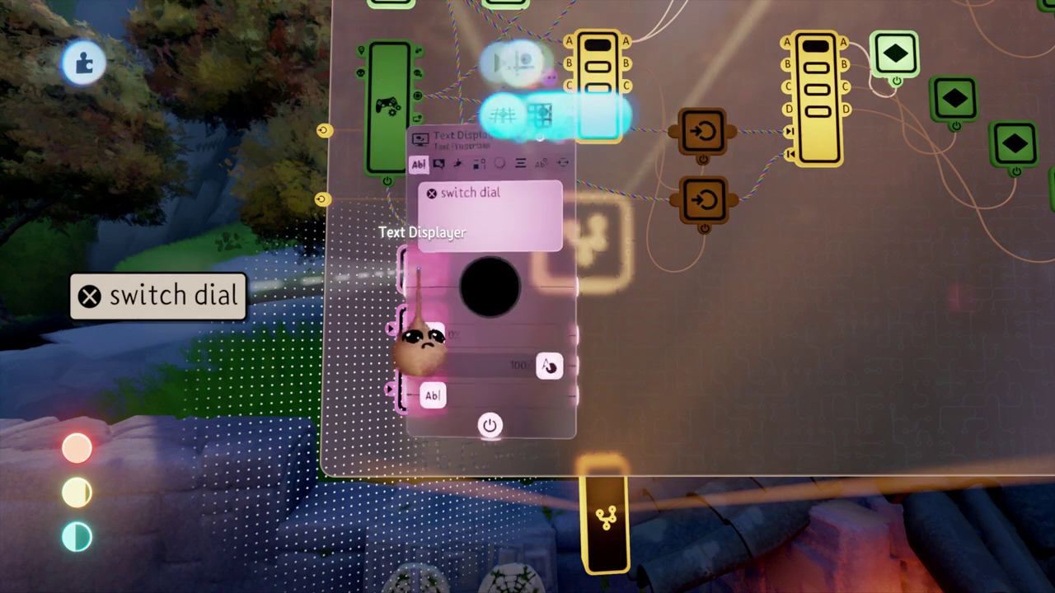
drag(200, 301, 719, 381)
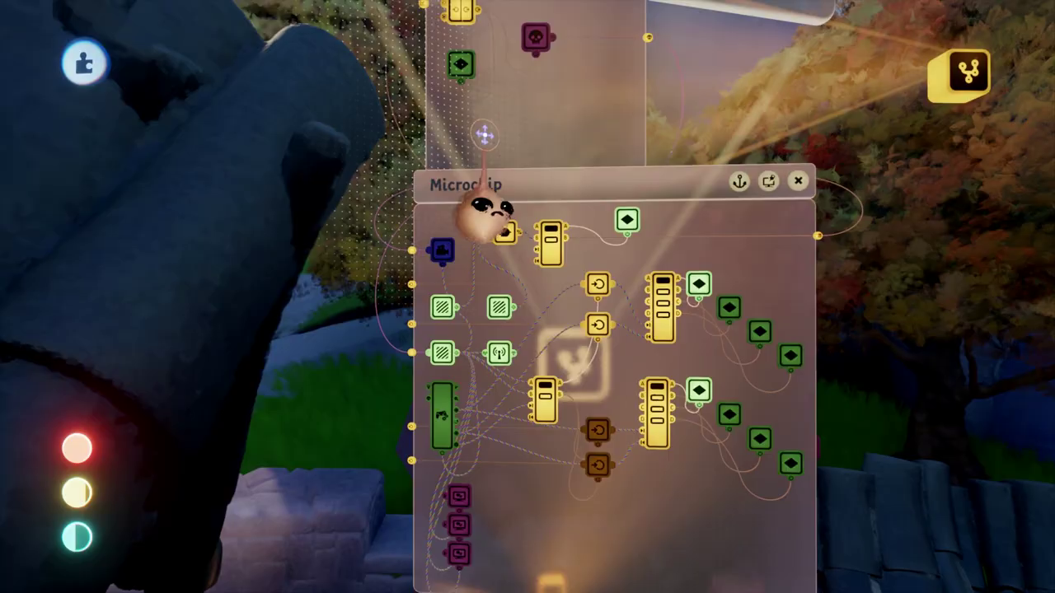
Step: Wire the skull-icon destroyer gadget's Affected Object(s) output to the controller sensor and the first text displayer
click(552, 37)
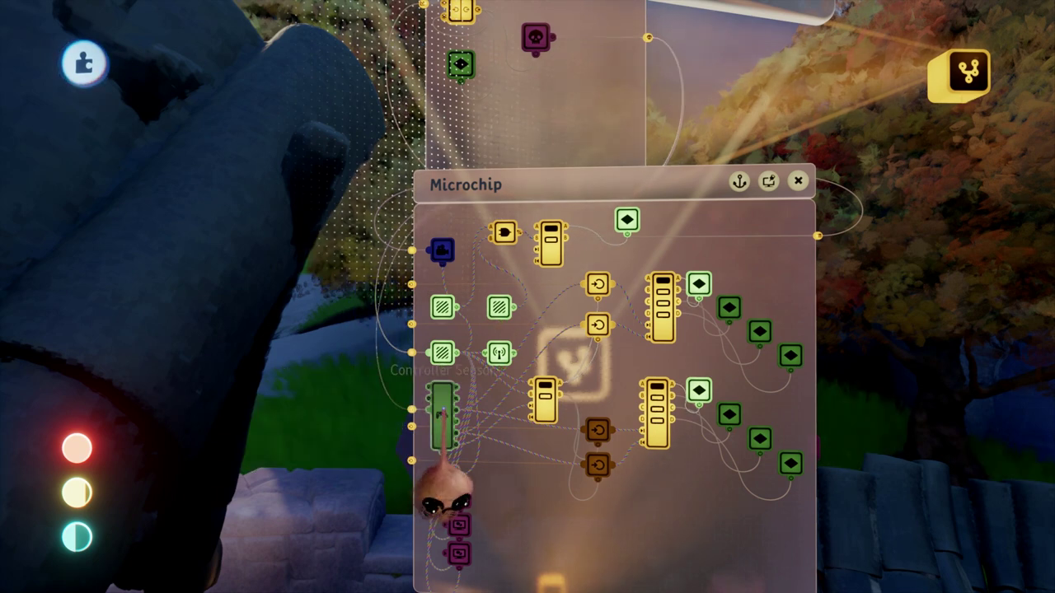
click(552, 37)
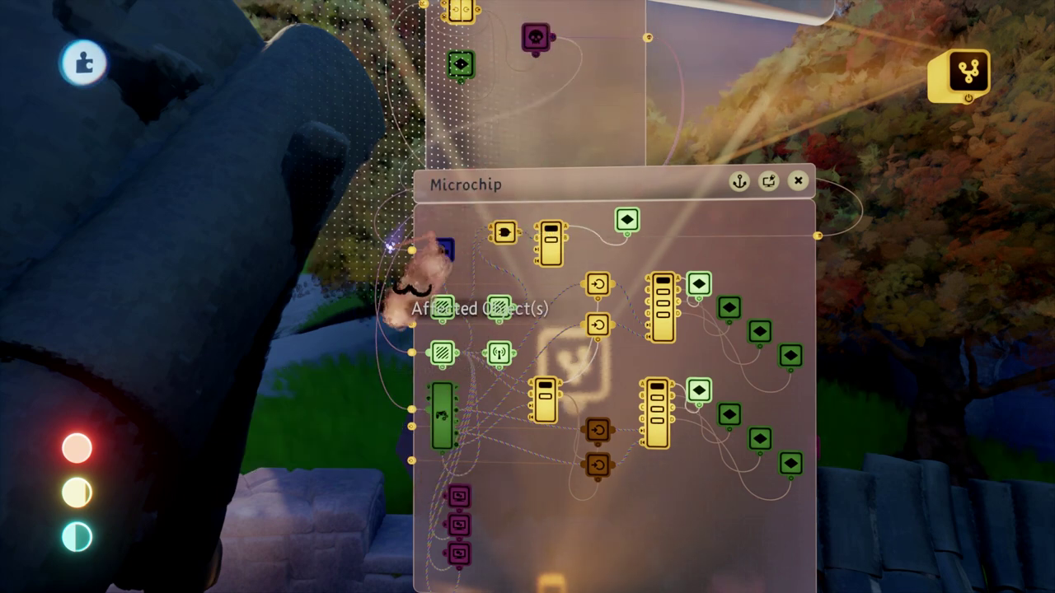
click(458, 498)
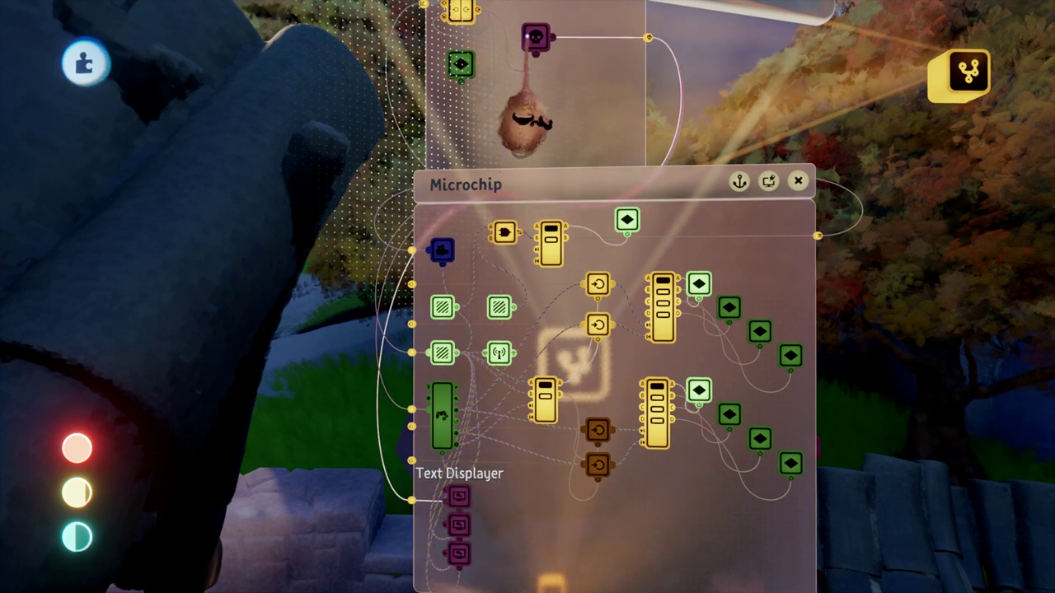
Step: Wire the destroyer gadget's Affected Object(s) output to the second and third text displayers
click(552, 37)
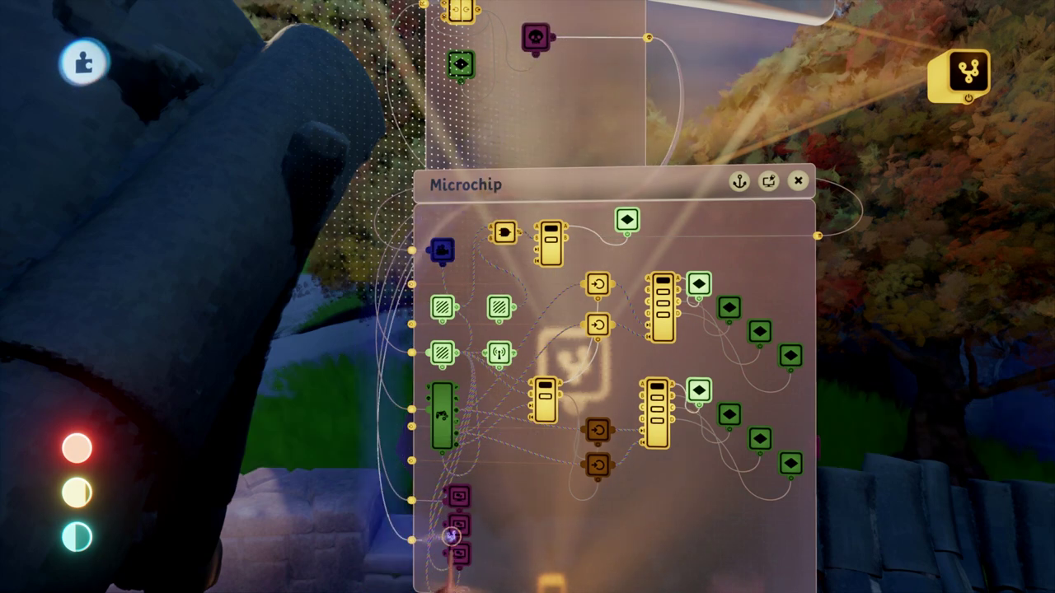
drag(451, 537, 458, 525)
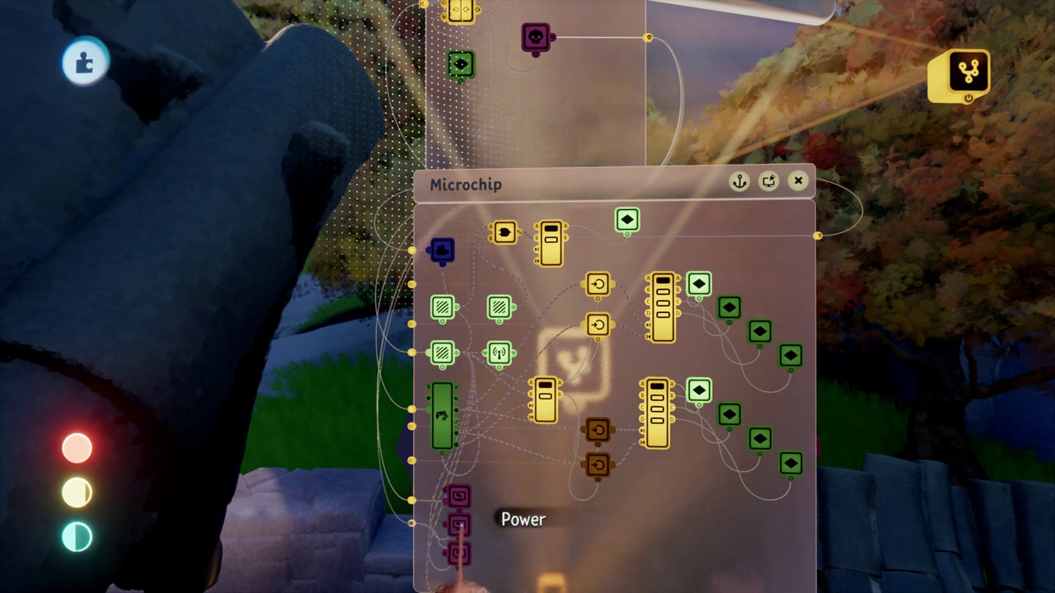
drag(459, 524, 458, 525)
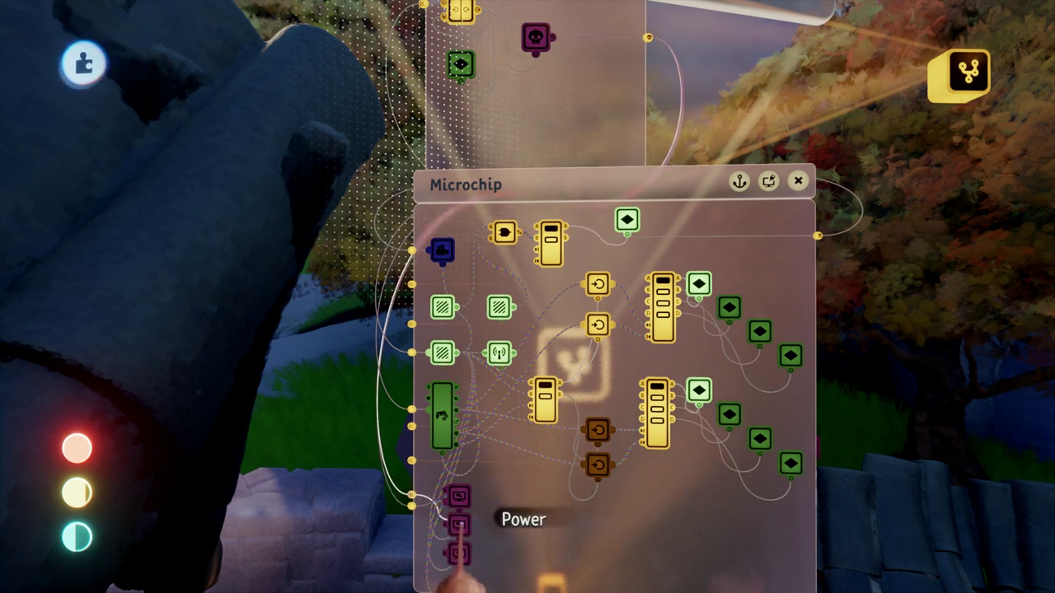
middle_drag(445, 589, 493, 486)
key(ctrl+z)
middle_drag(511, 428, 534, 155)
drag(534, 155, 387, 294)
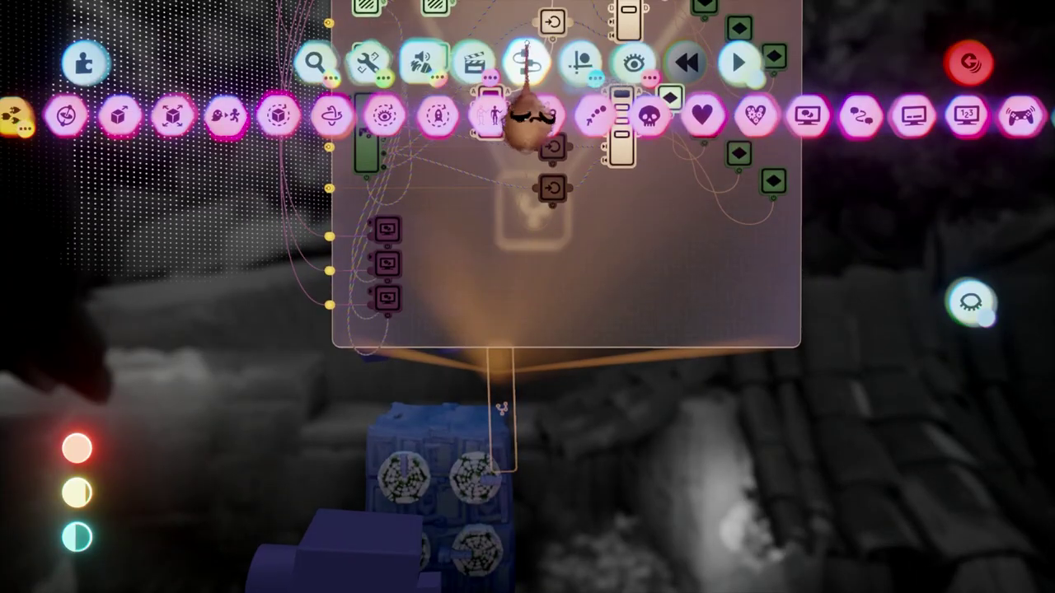
Step: Add a Keyframe gadget to the empty space beneath the two-state dial selector in the microchip
click(476, 64)
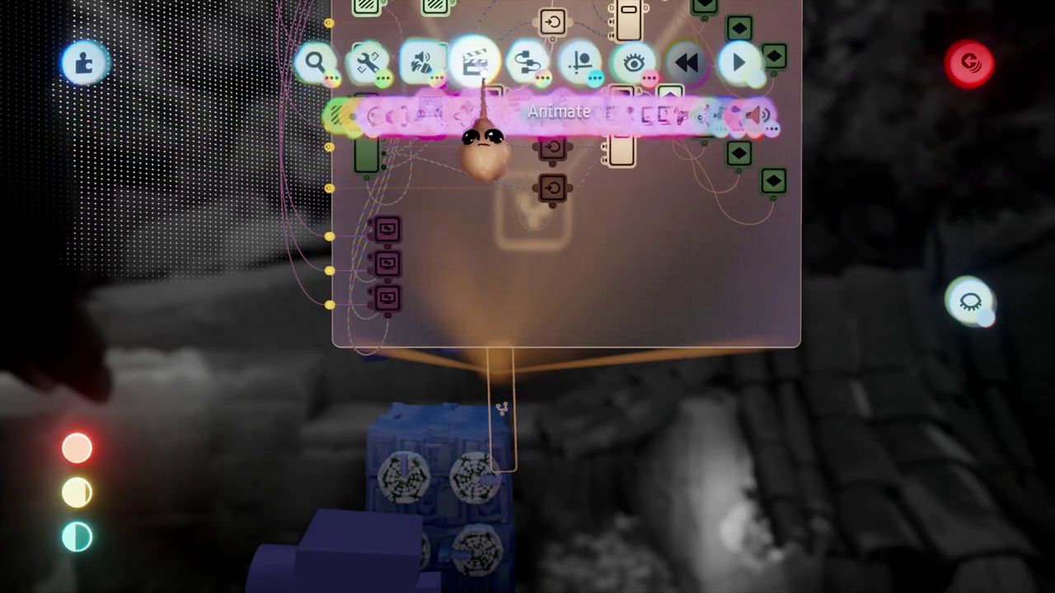
click(479, 114)
click(503, 255)
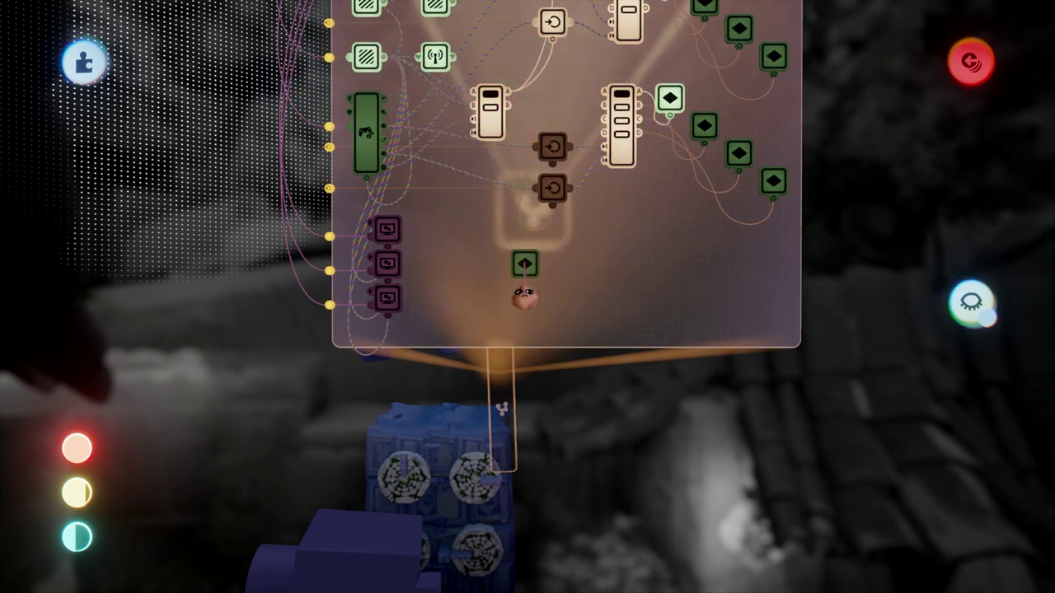
Step: Record a slight glow increase on the lower-right stone disc in the new keyframe
click(525, 264)
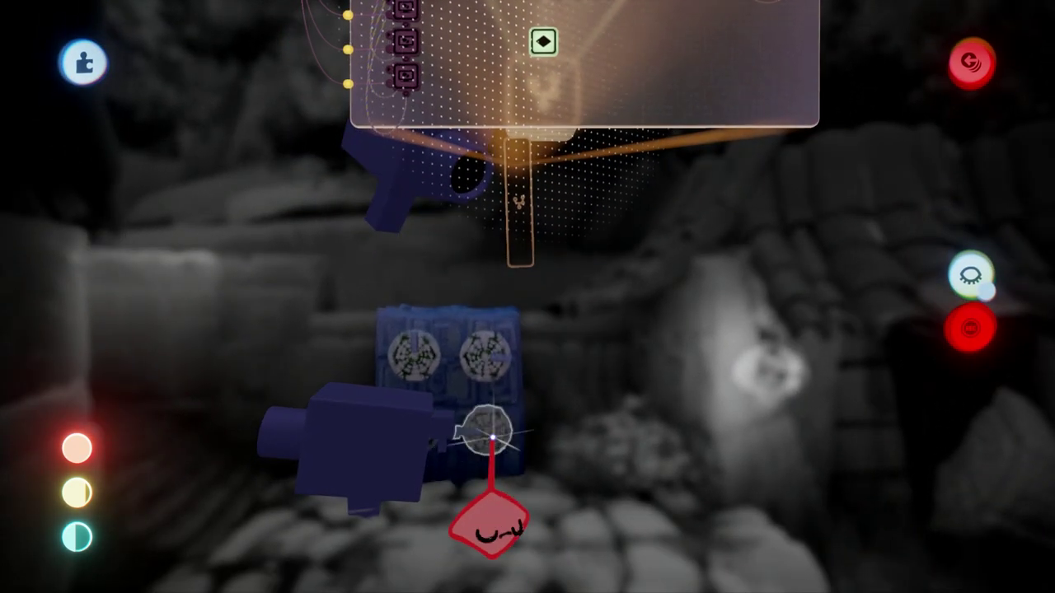
click(492, 438)
scroll(509, 457, up, 5)
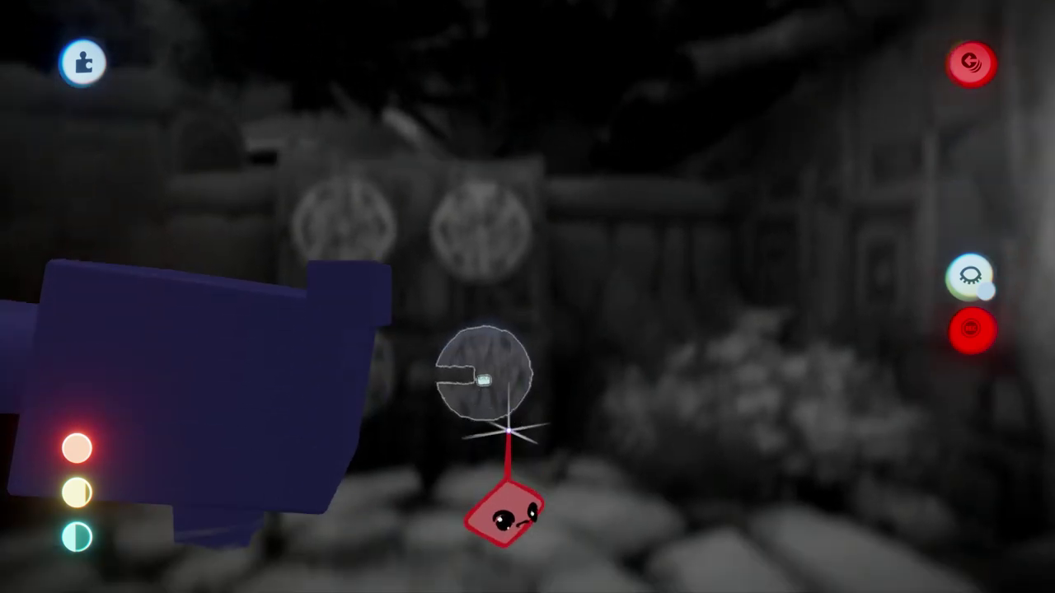
drag(509, 430, 475, 324)
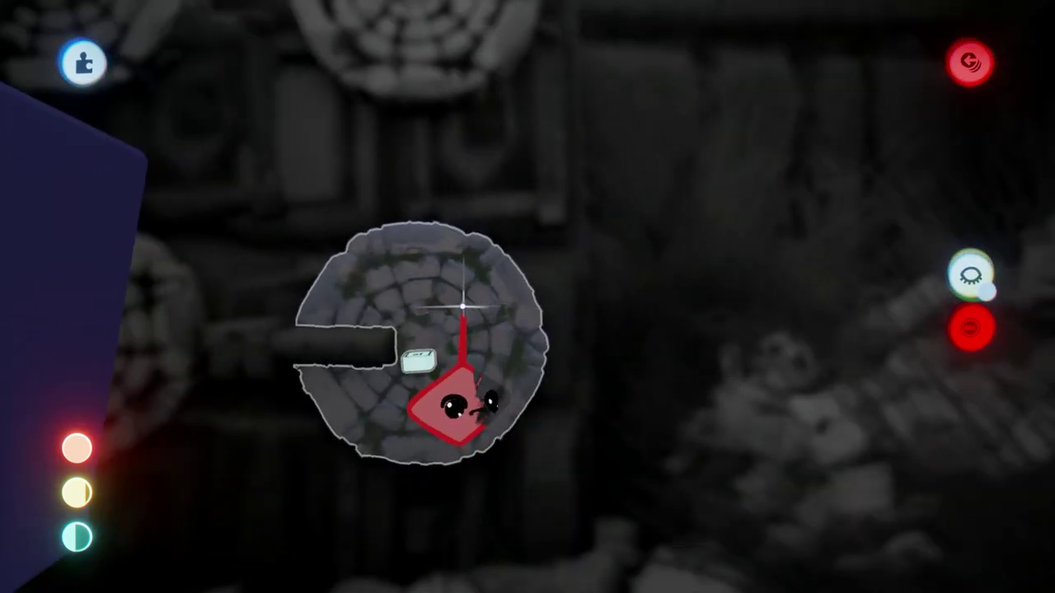
click(465, 312)
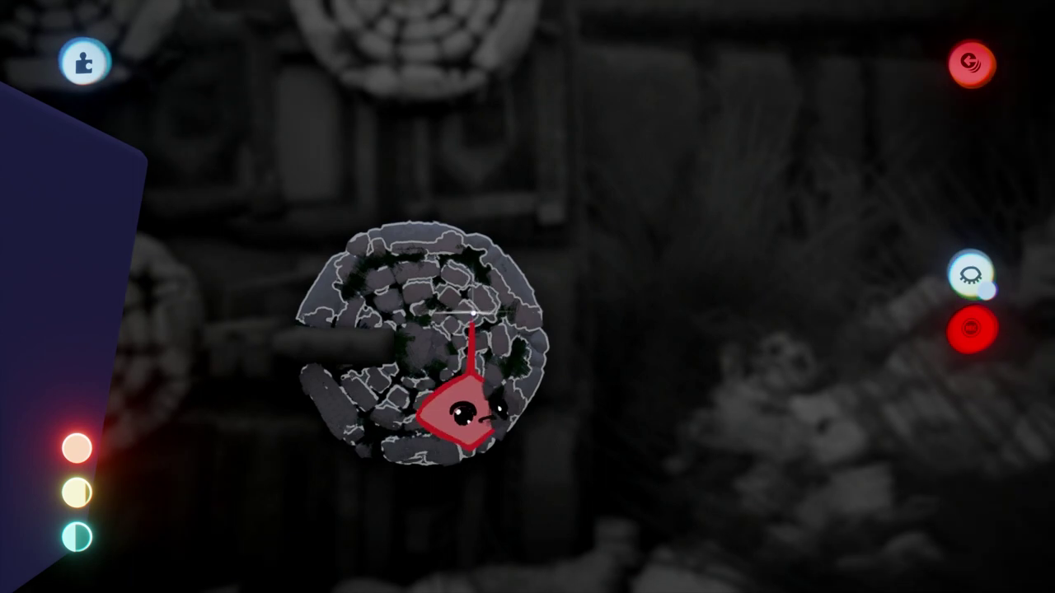
click(465, 311)
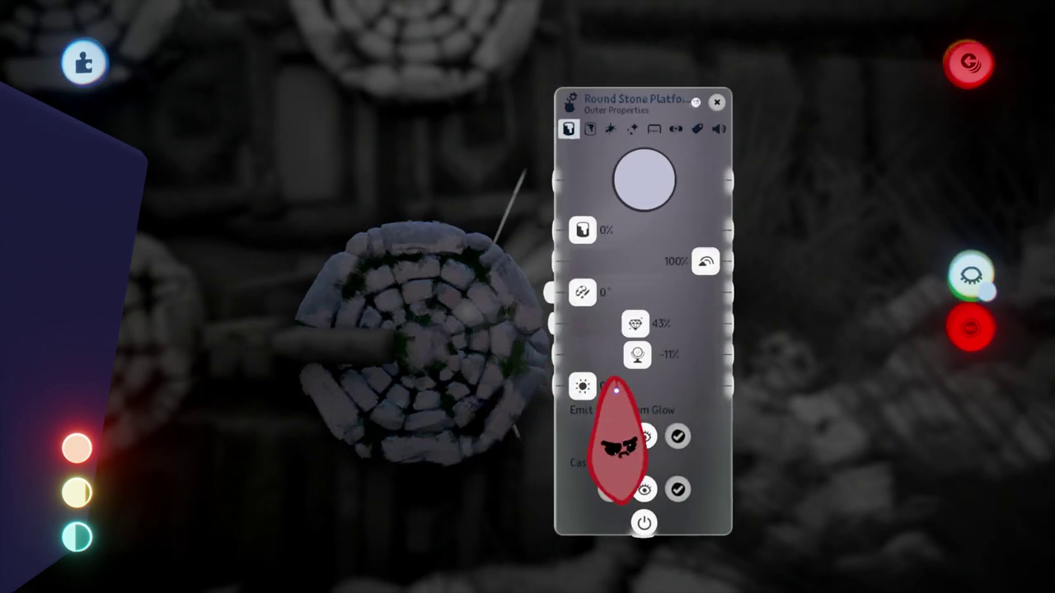
drag(581, 385, 602, 386)
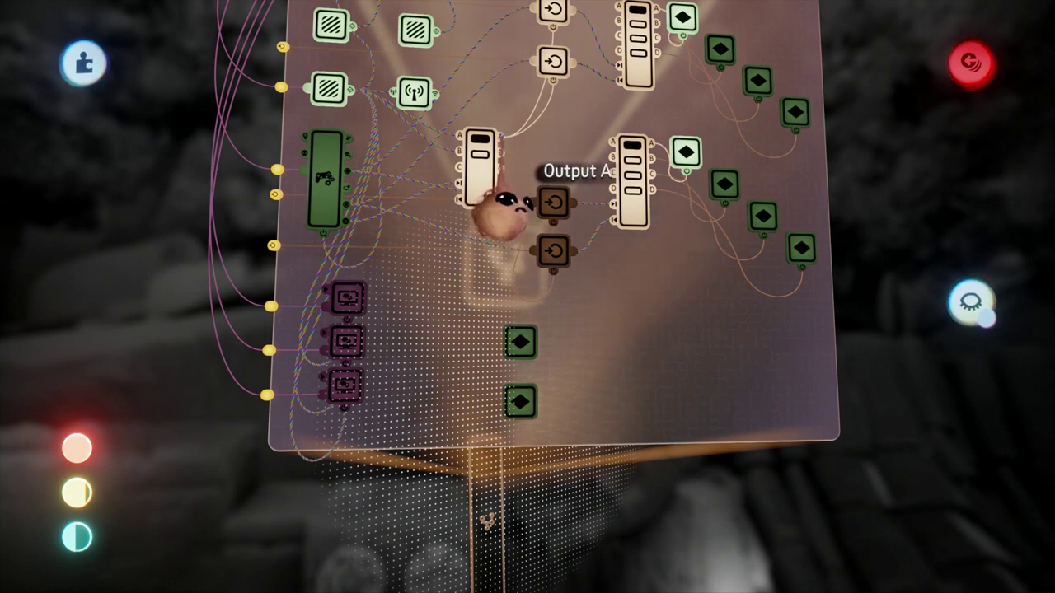
Step: Wire the two-state dial selector's outputs A and B to the power inputs of the two glow keyframes
drag(501, 136, 499, 360)
drag(494, 441, 510, 412)
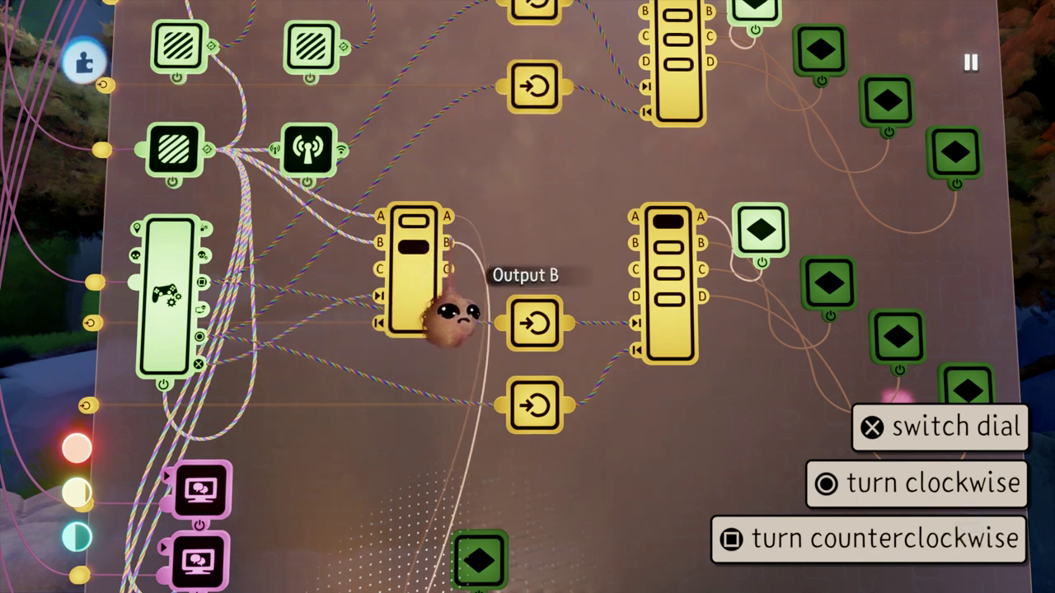
Step: Wire the two-state dial selector's output B to the power port of the lower node feeding the upper four-state selector
click(446, 243)
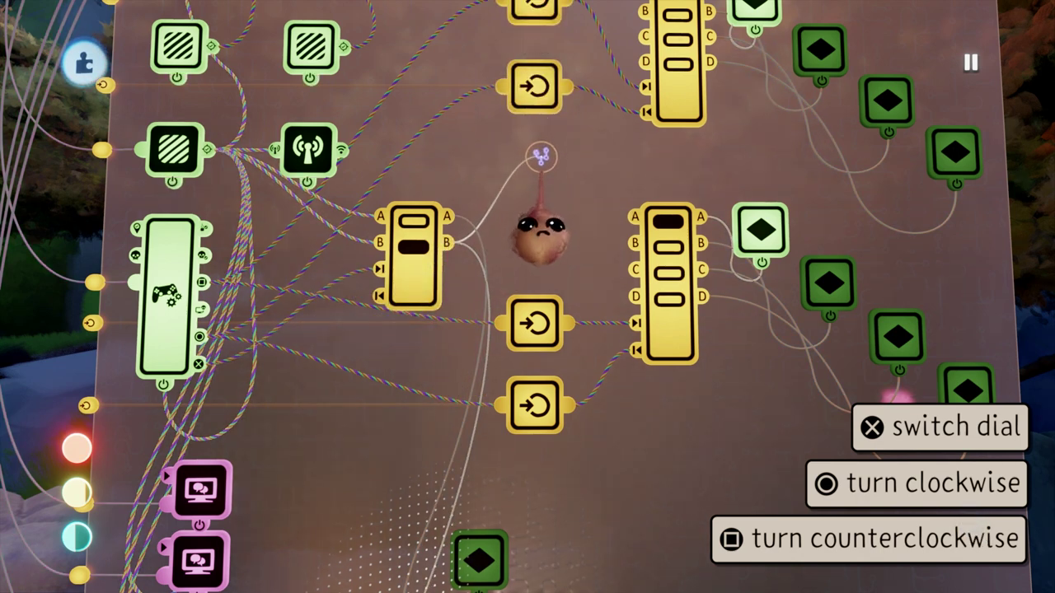
key(Escape)
click(535, 87)
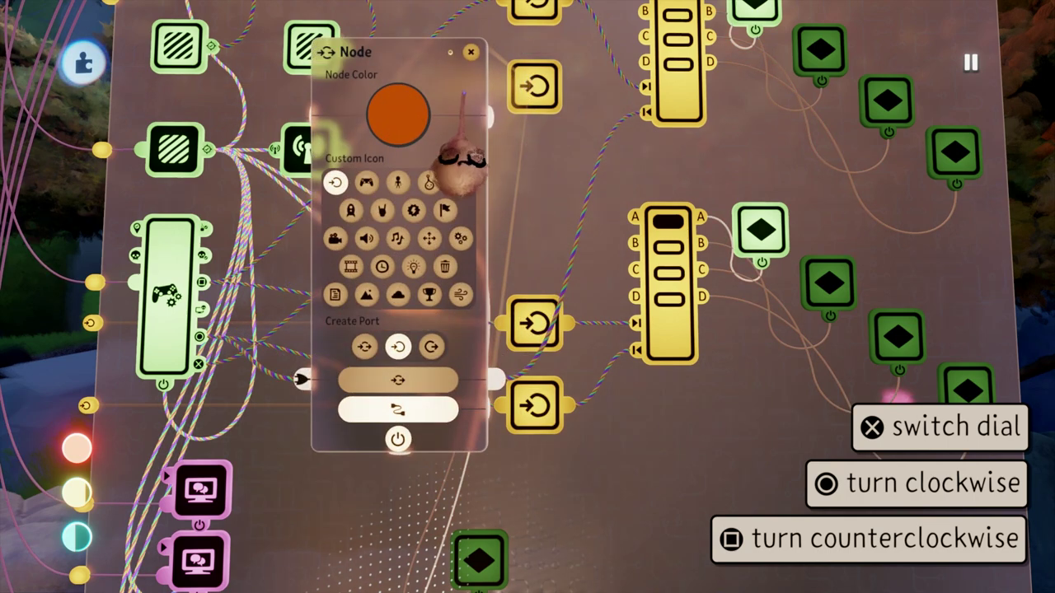
drag(449, 92, 295, 53)
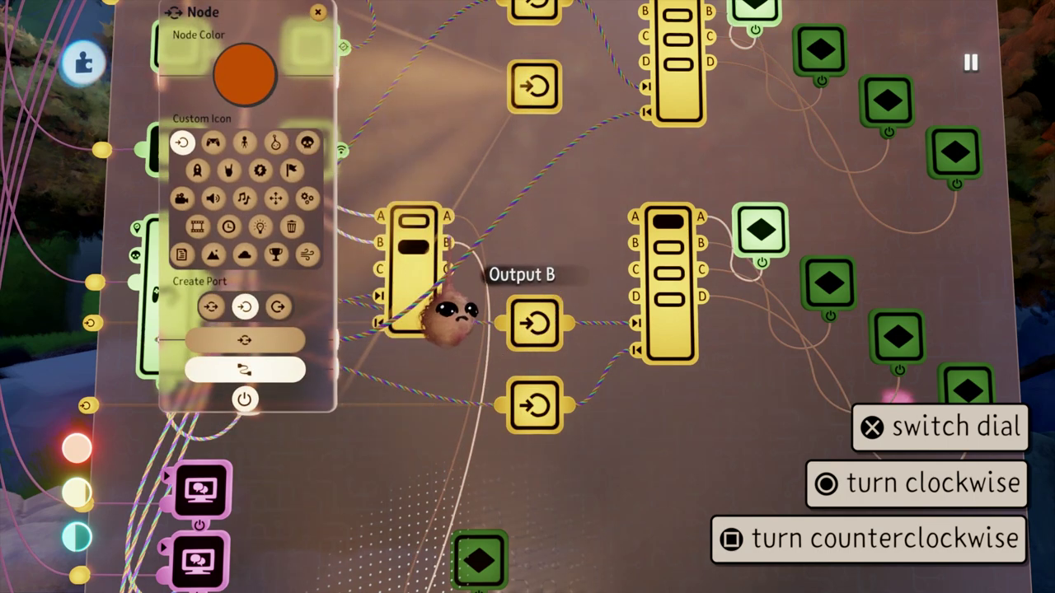
click(445, 243)
click(249, 419)
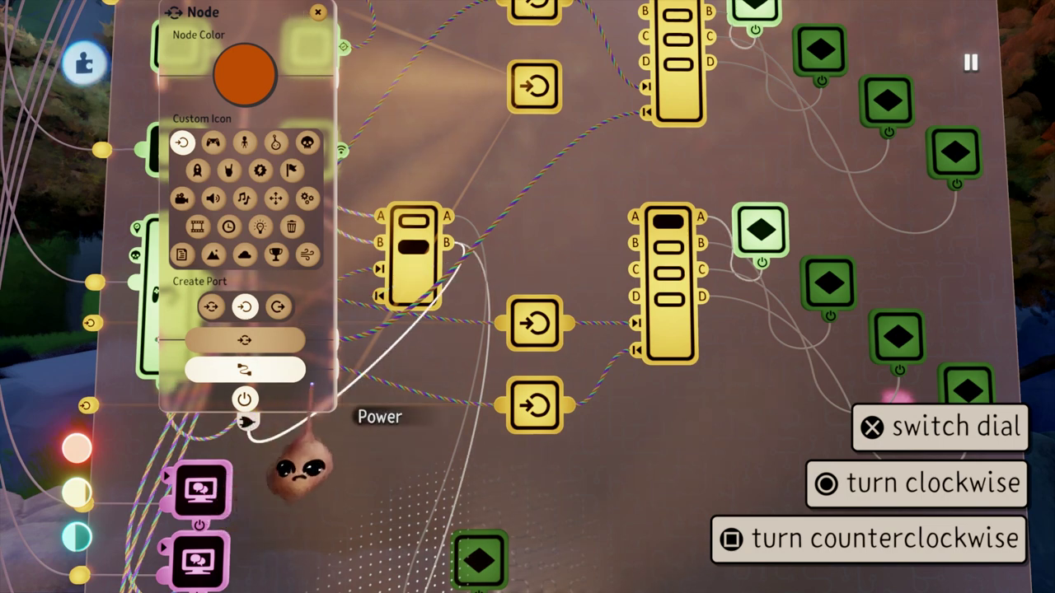
key(Escape)
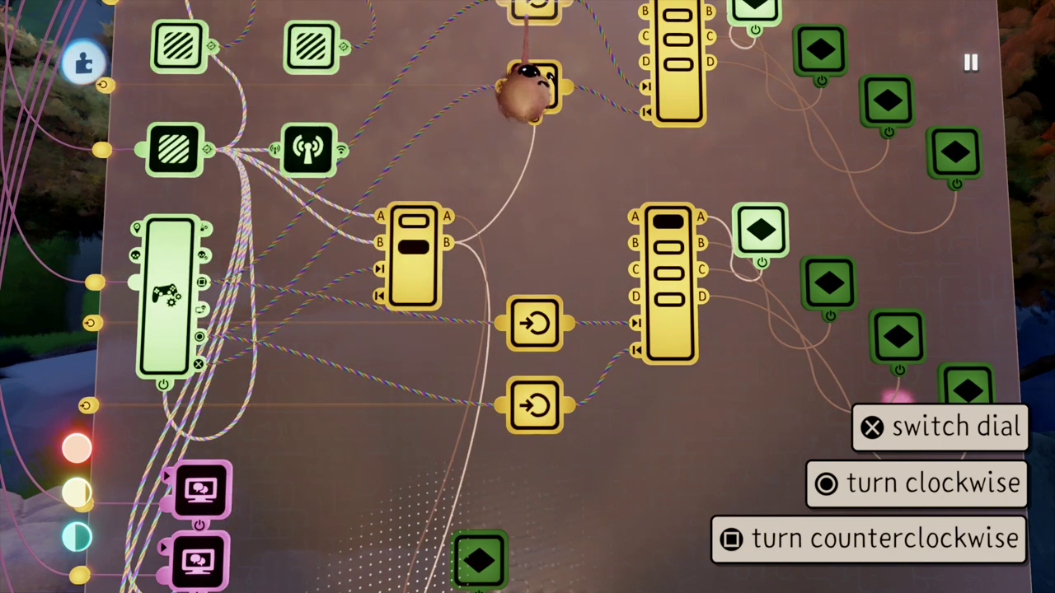
click(526, 90)
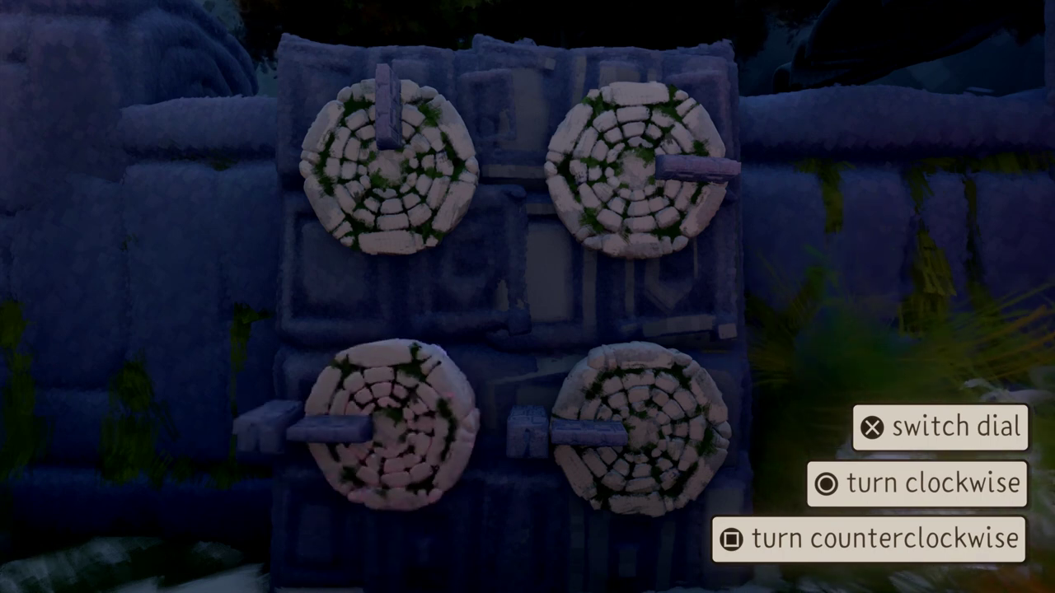
Step: Playtest the puzzle by turning the lower-left dial clockwise once and the lower-right dial counterclockwise twice
key(e)
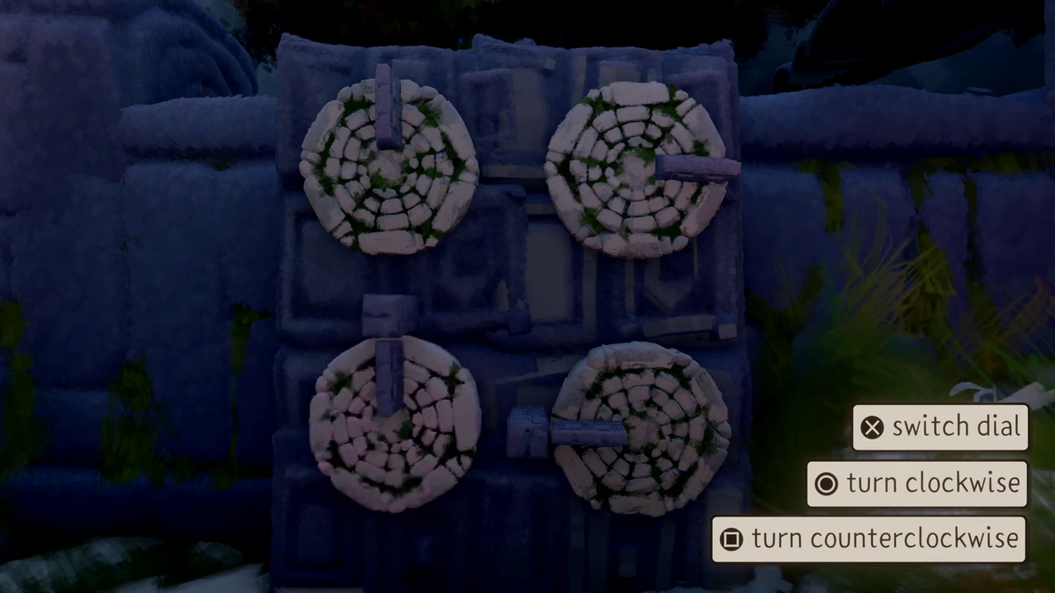
key(x)
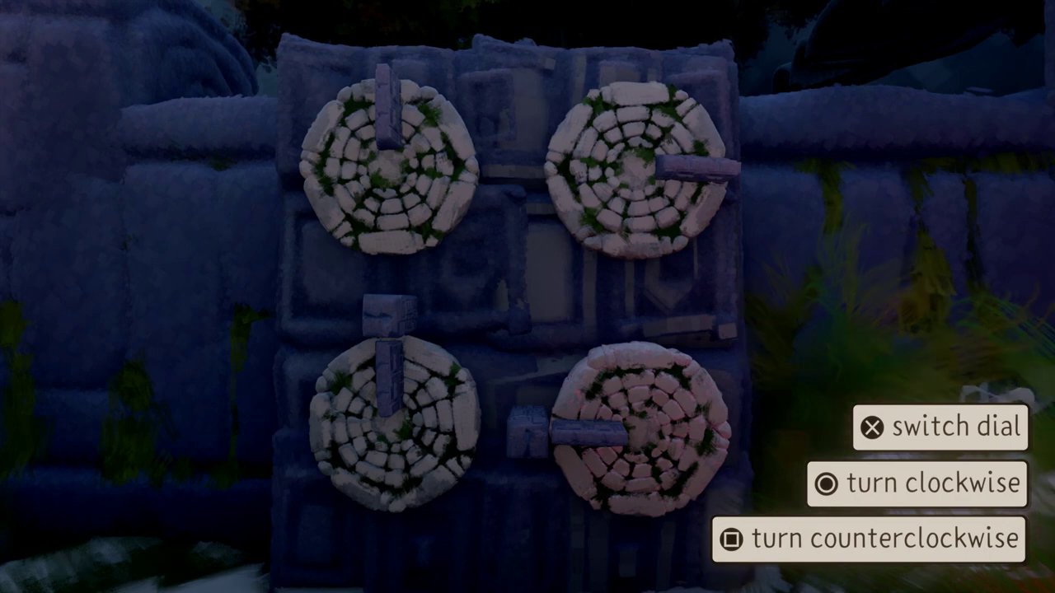
key(q)
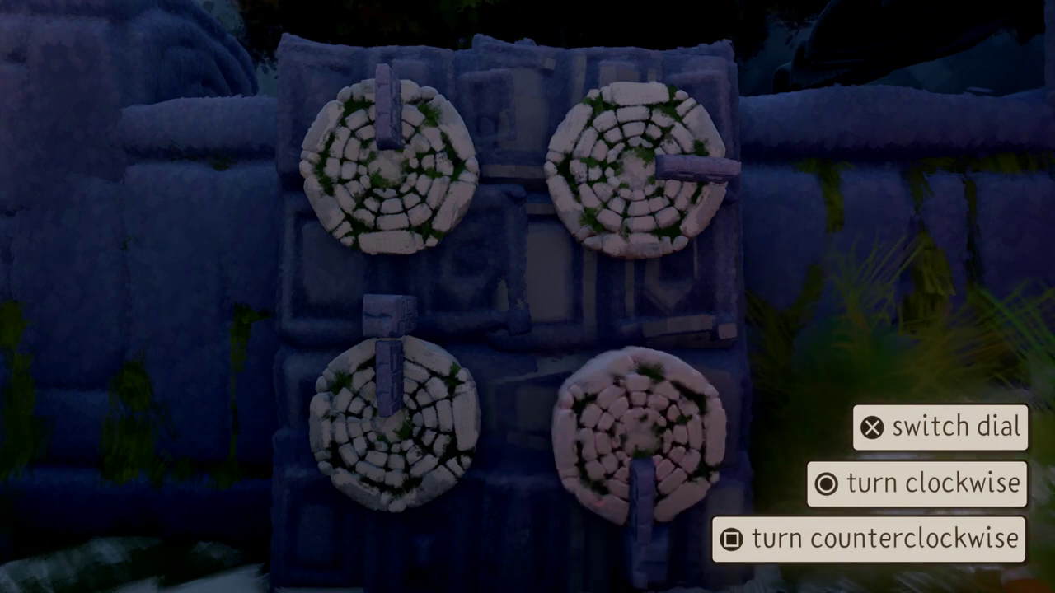
key(q)
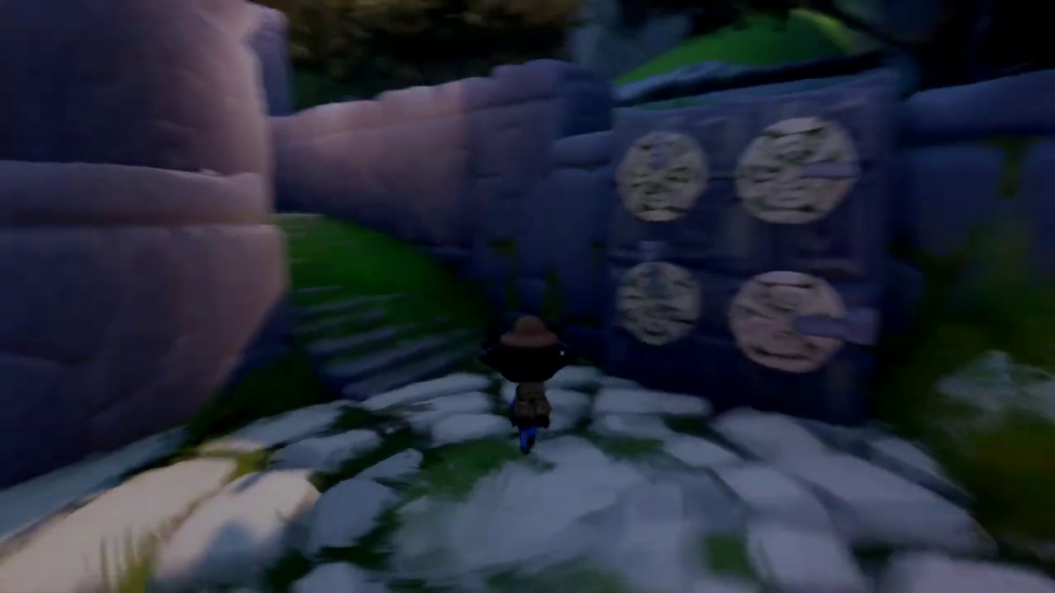
Step: Walk the character up the stone stairs and through the open double doors to test the passage
key(w)
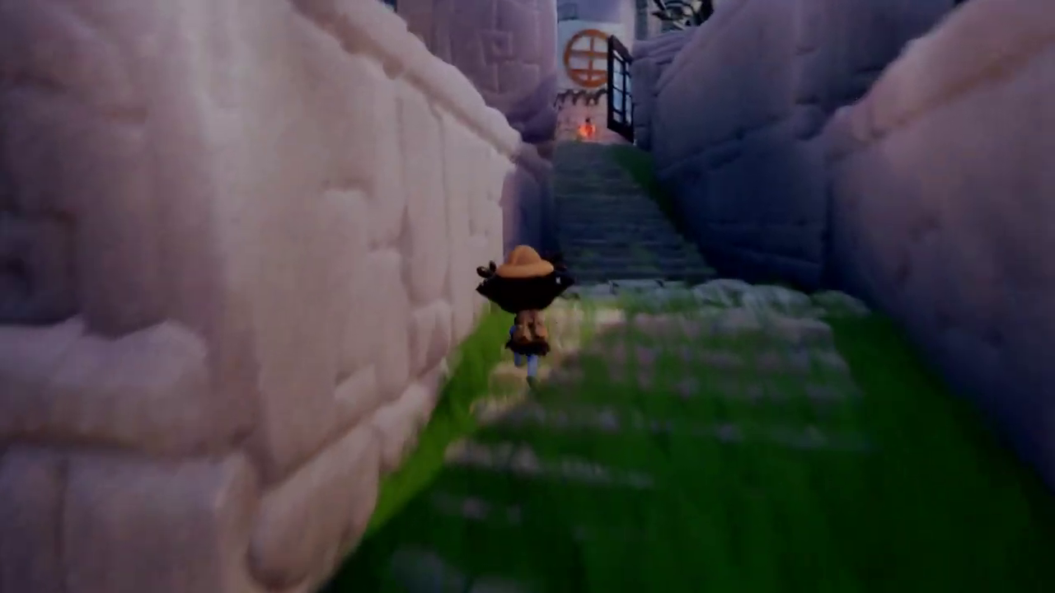
key(w)
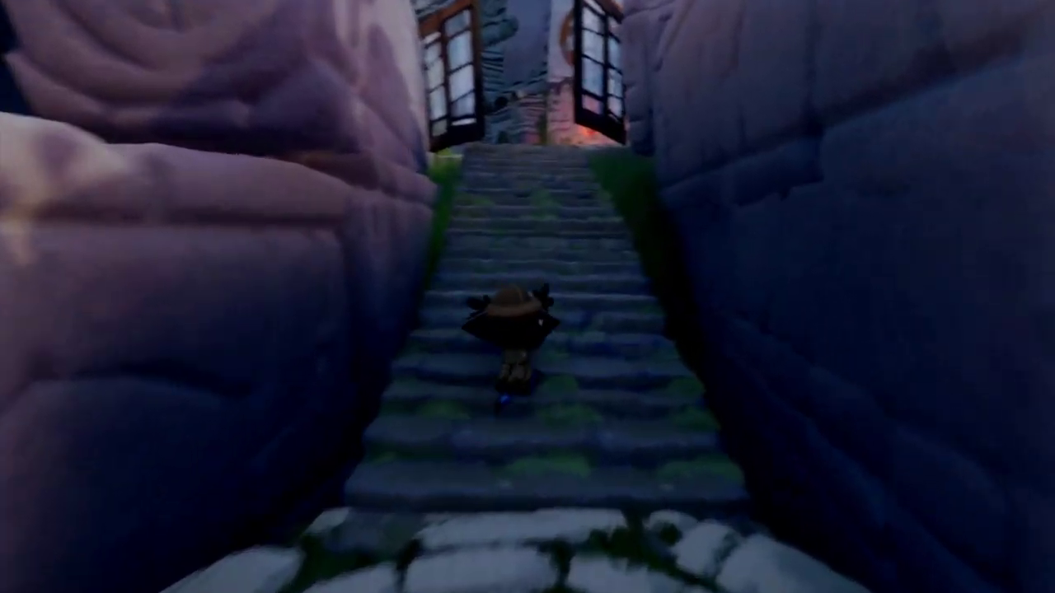
key(w)
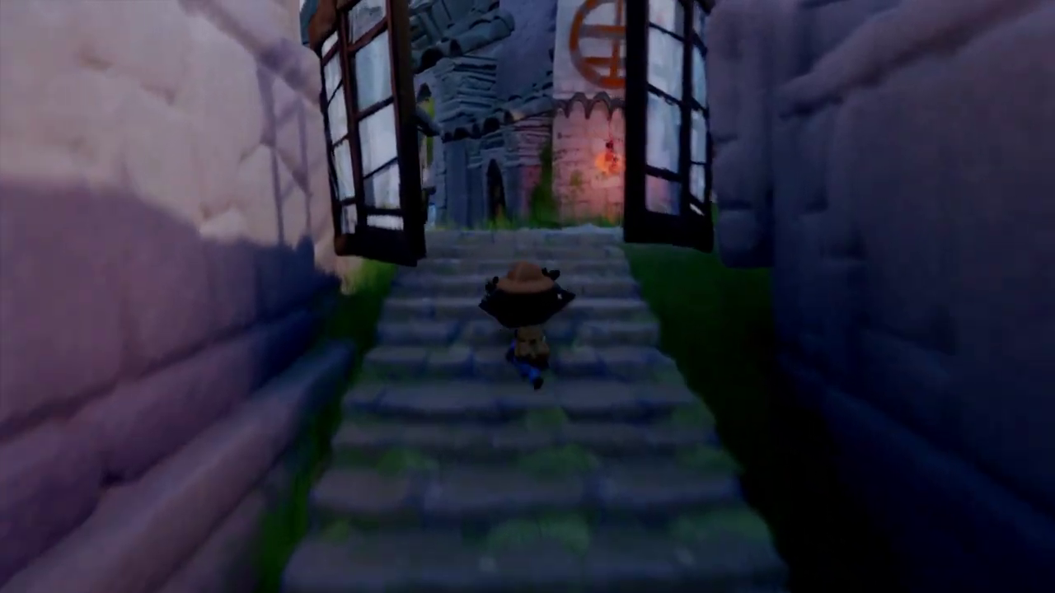
key(w)
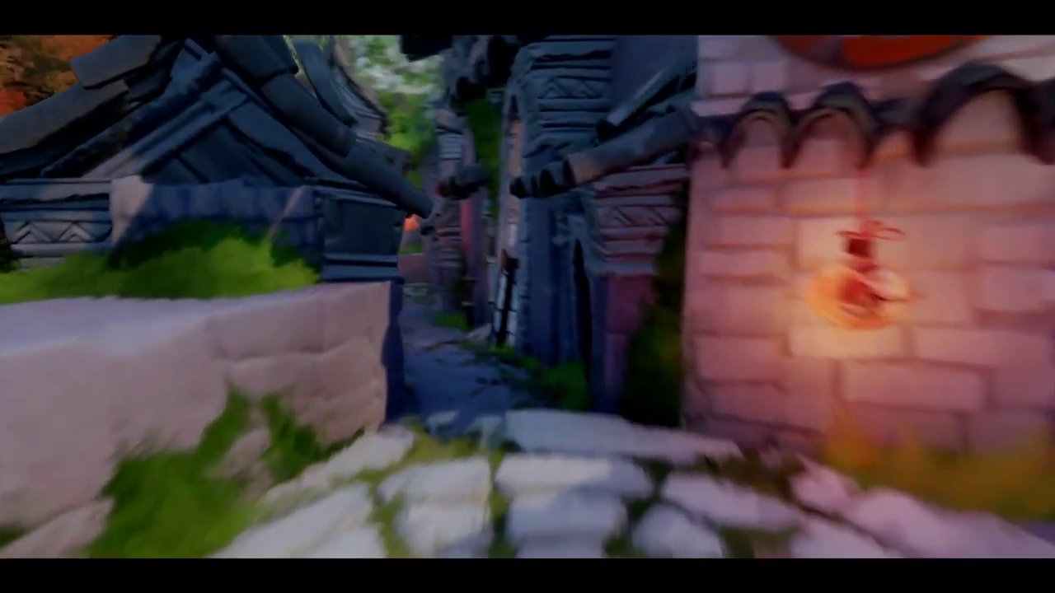